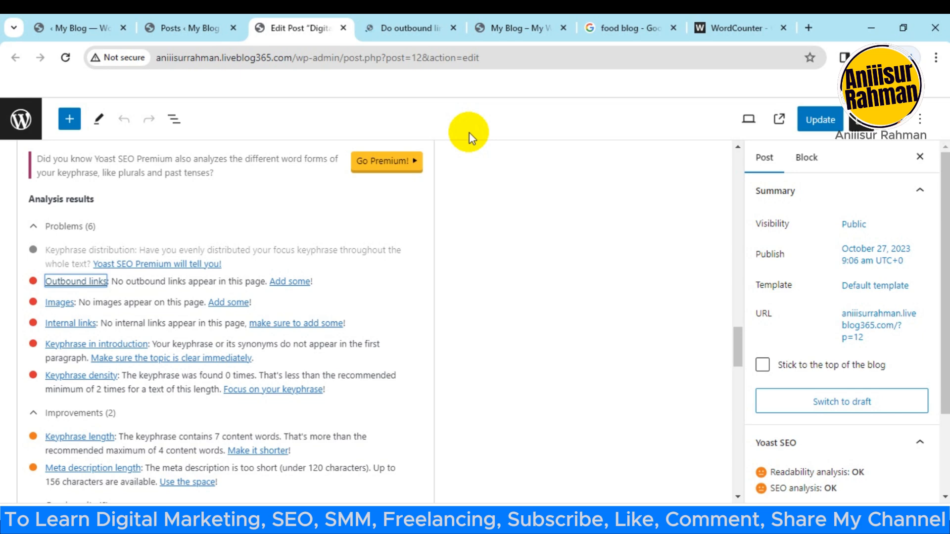
Step: Review the Outbound links problem in the post's Yoast SEO analysis and close the Yoast outbound links help page
click(411, 20)
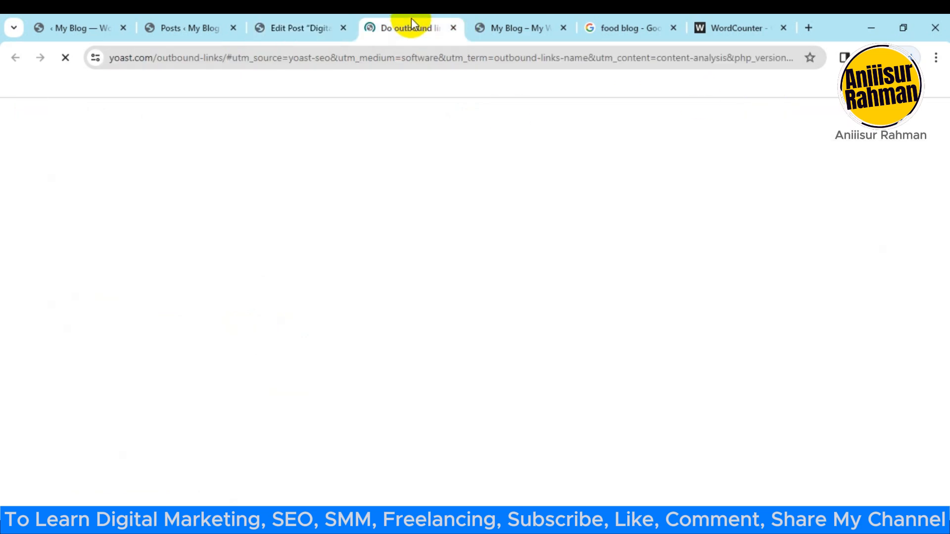
click(283, 20)
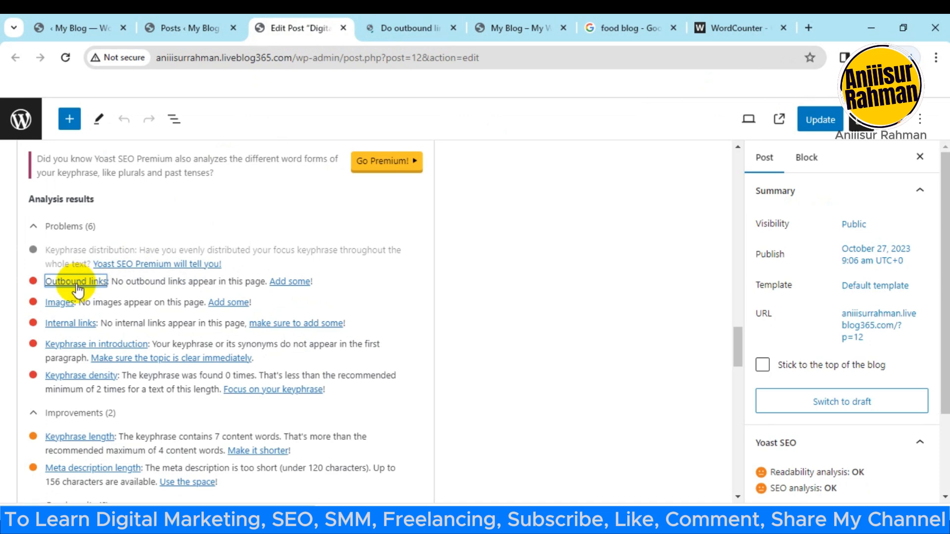
scroll(212, 365, up, 3)
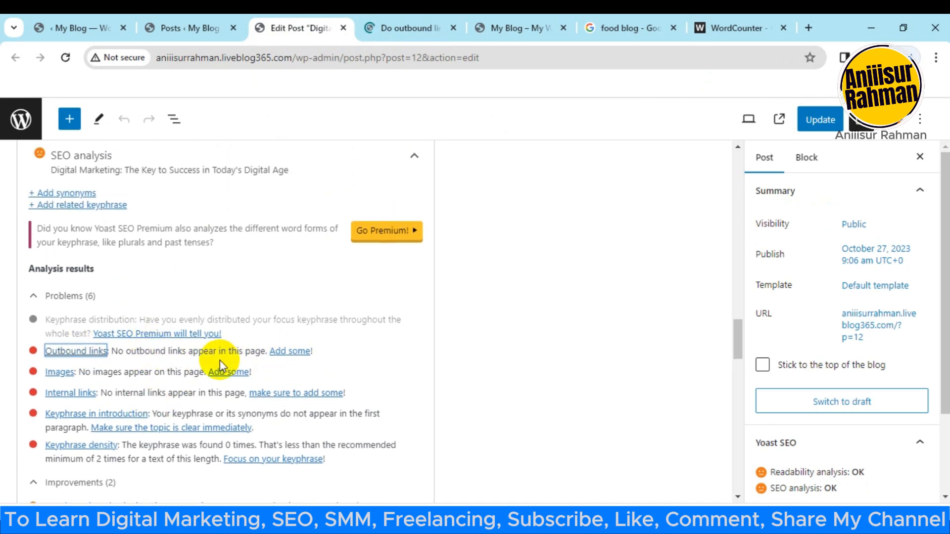
scroll(262, 374, down, 2)
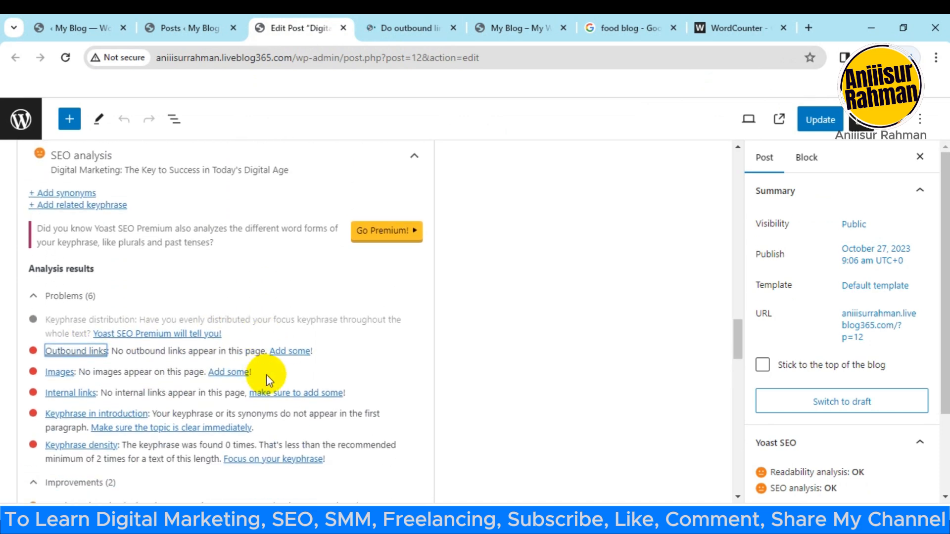
scroll(265, 375, up, 6)
scroll(308, 366, up, 10)
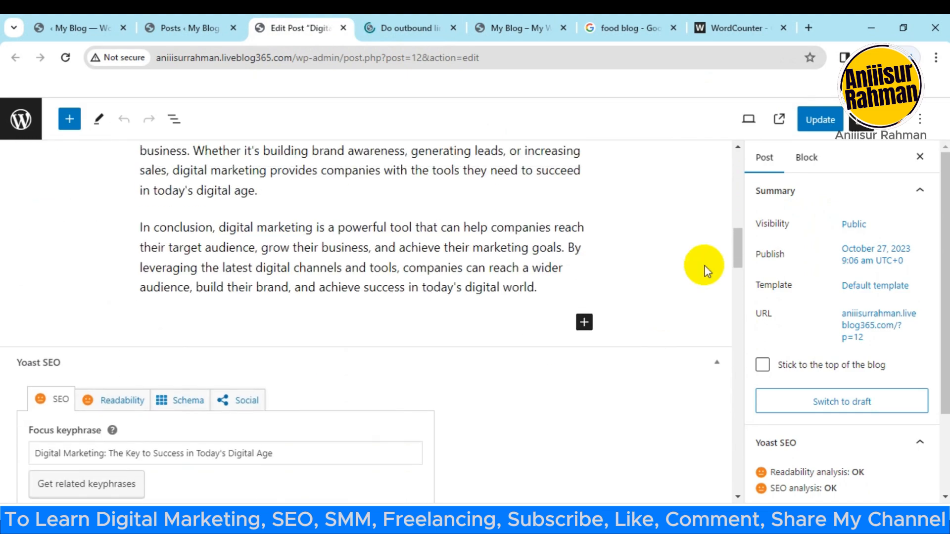
drag(746, 254, 739, 200)
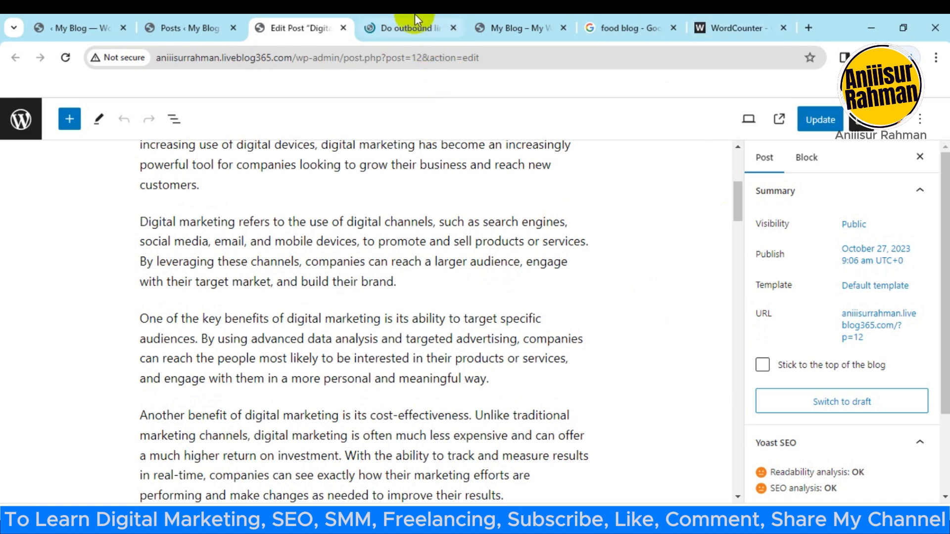
click(442, 35)
click(450, 29)
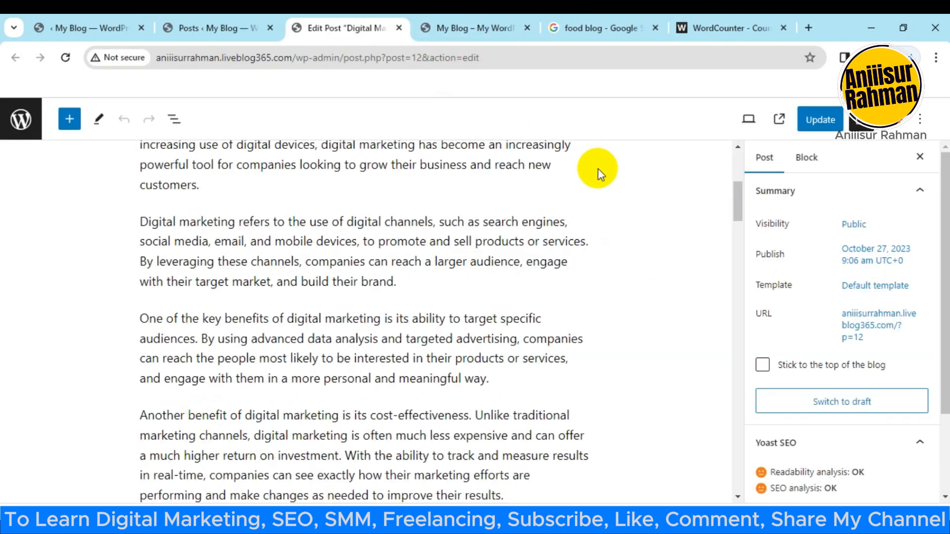
Step: Copy the link address of the "i am a food blog" search result and return to the post editor
click(572, 27)
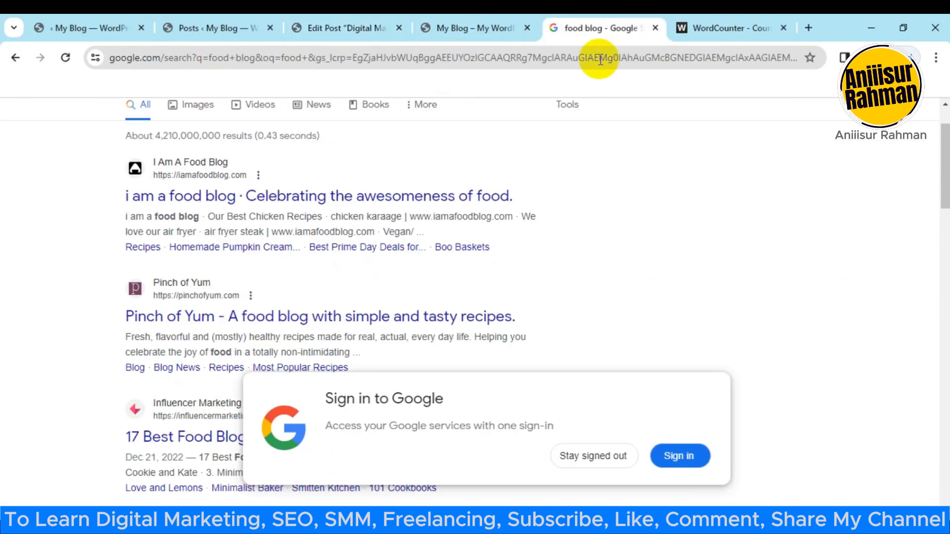
scroll(473, 276, down, 1)
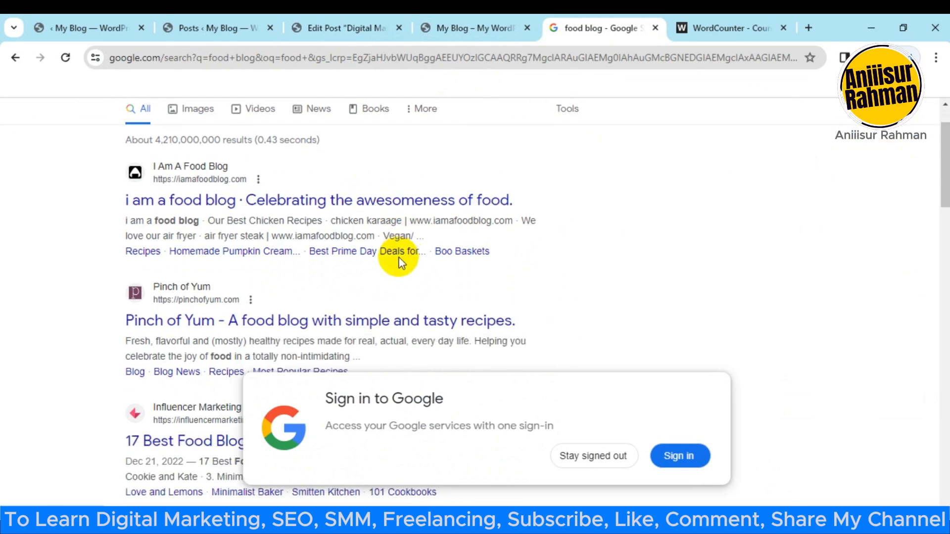
right_click(363, 200)
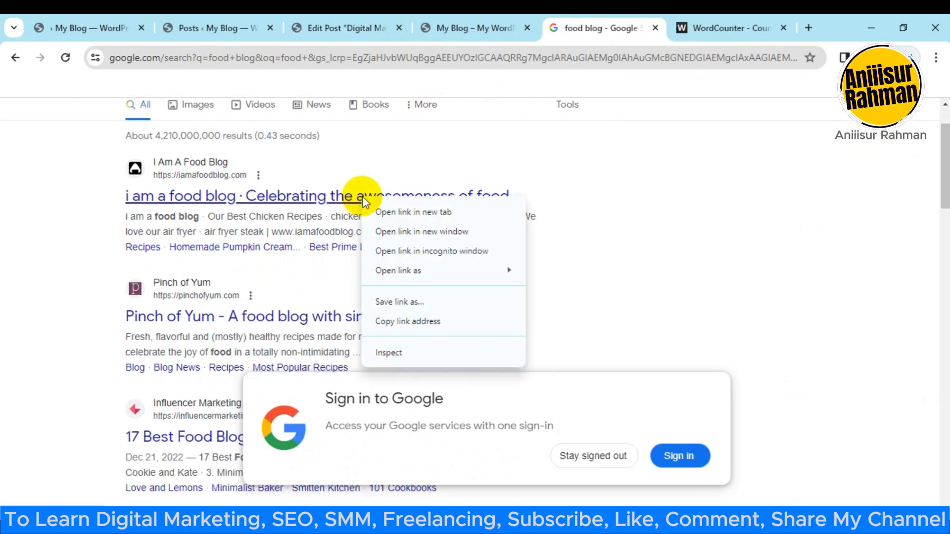
click(421, 322)
click(358, 21)
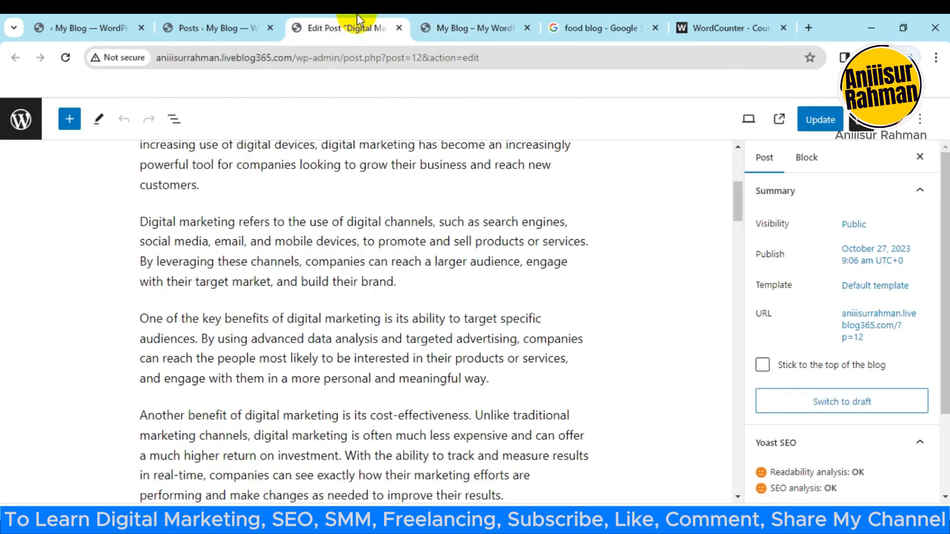
click(446, 27)
click(319, 27)
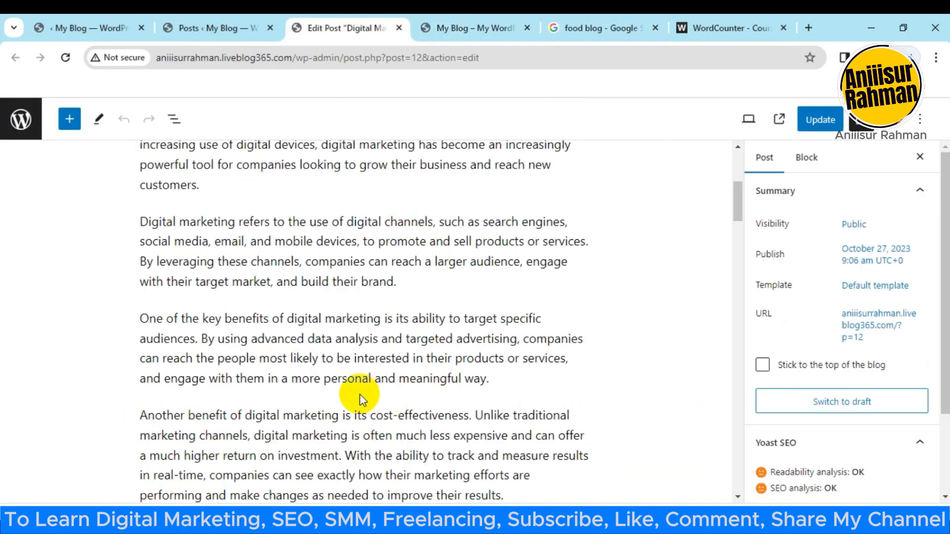
scroll(213, 410, down, 1)
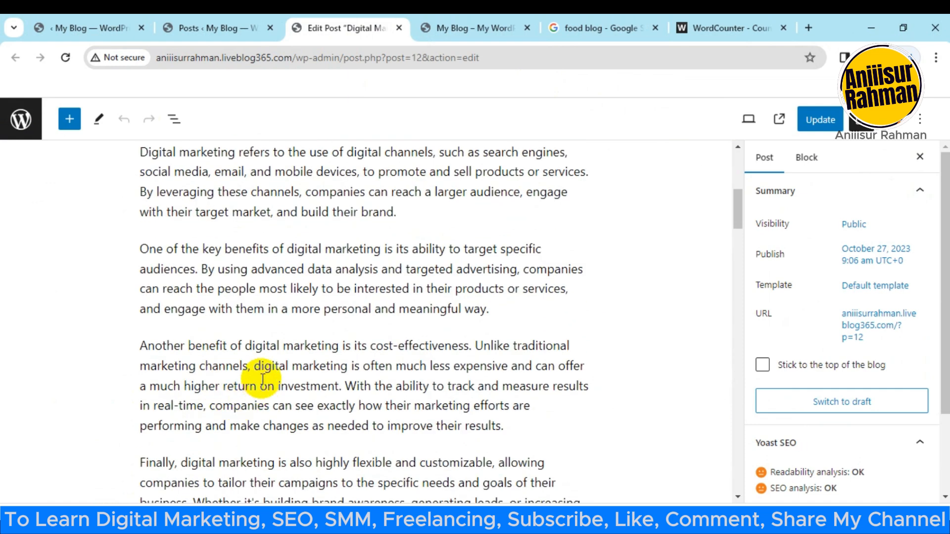
drag(248, 346, 338, 346)
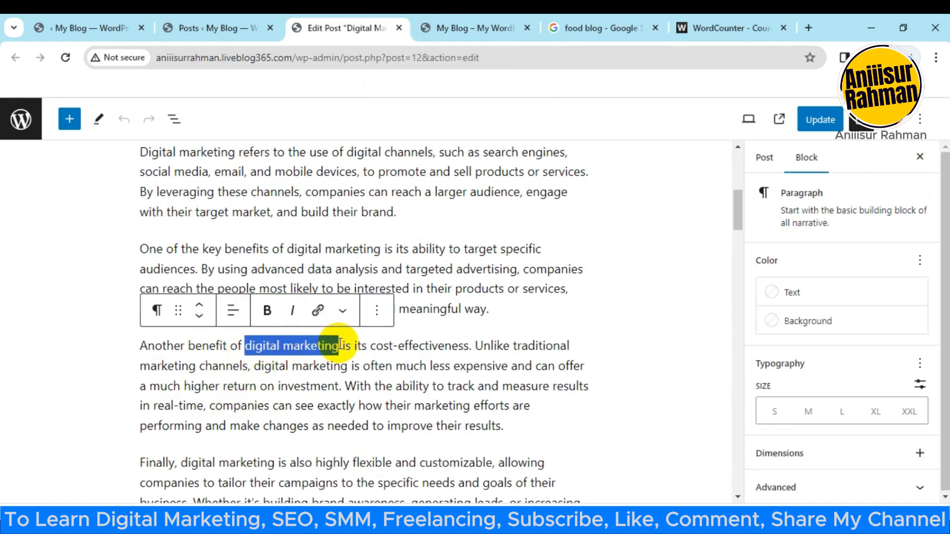
click(317, 312)
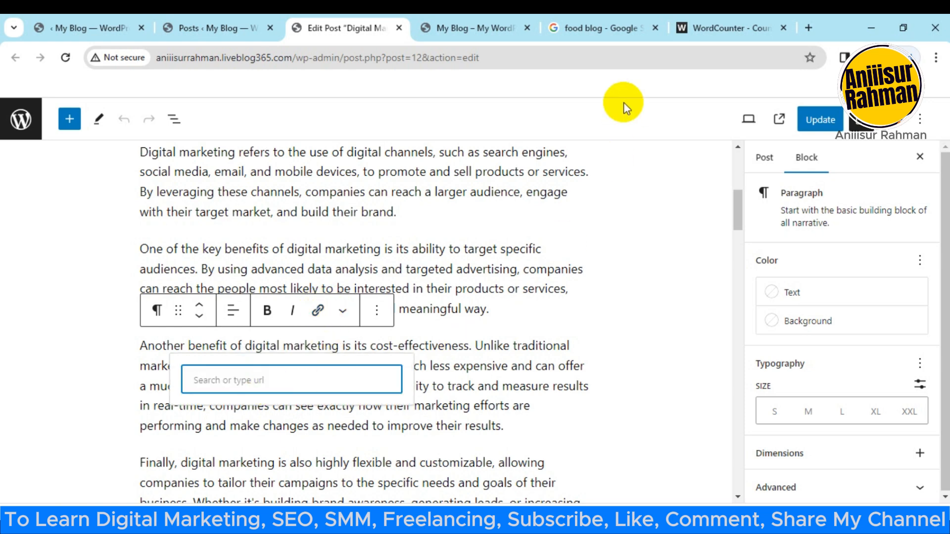
click(732, 25)
click(619, 26)
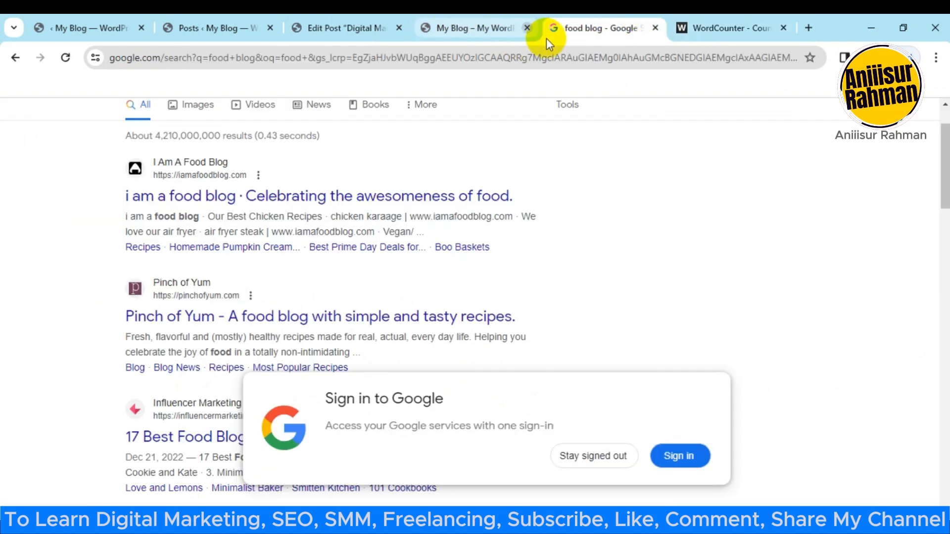
right_click(340, 198)
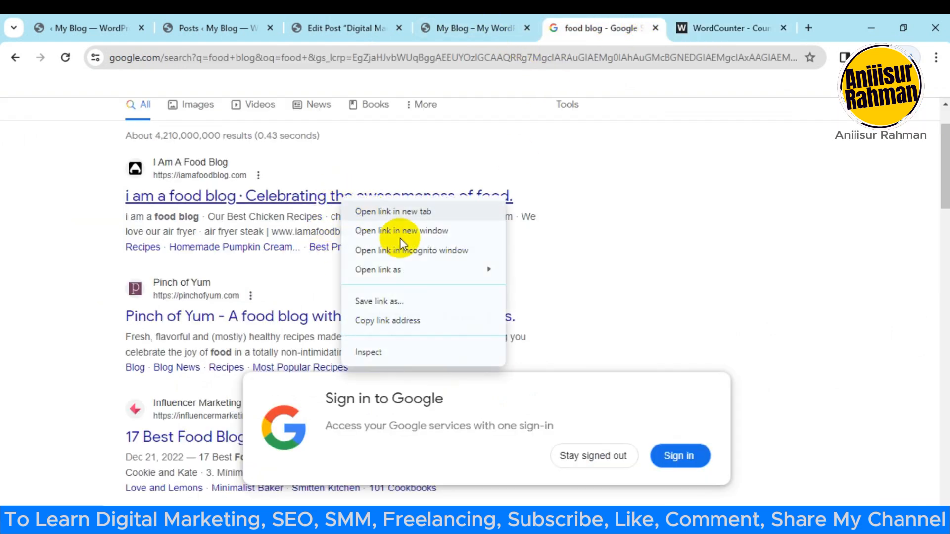
click(388, 320)
click(349, 26)
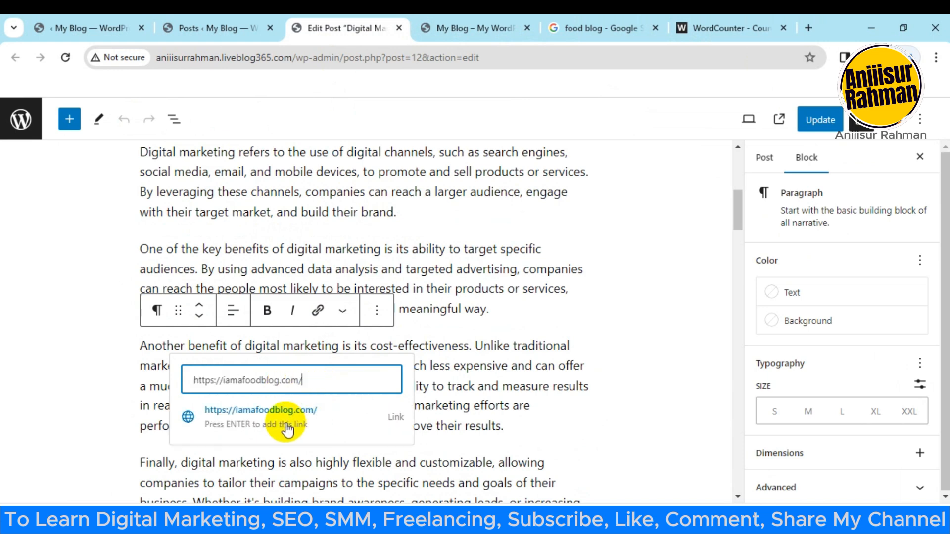
click(403, 426)
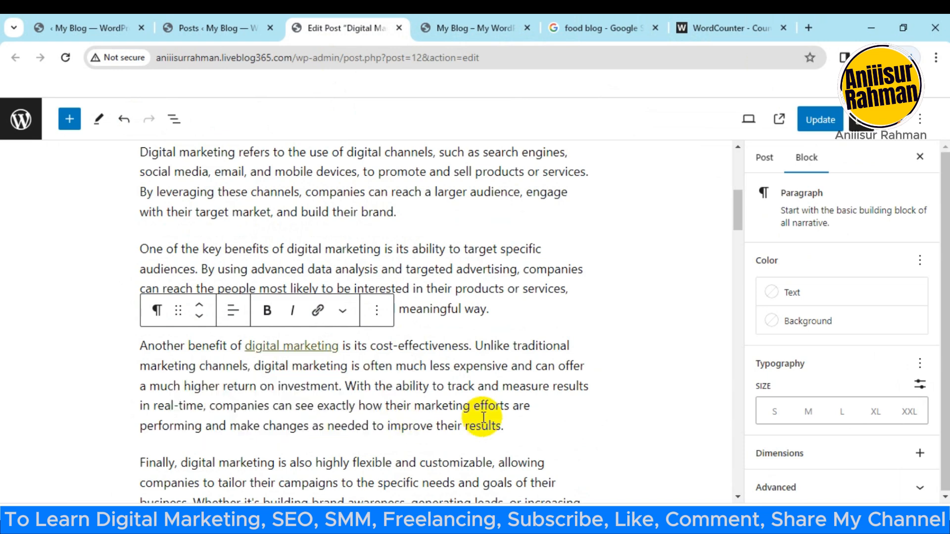
click(636, 303)
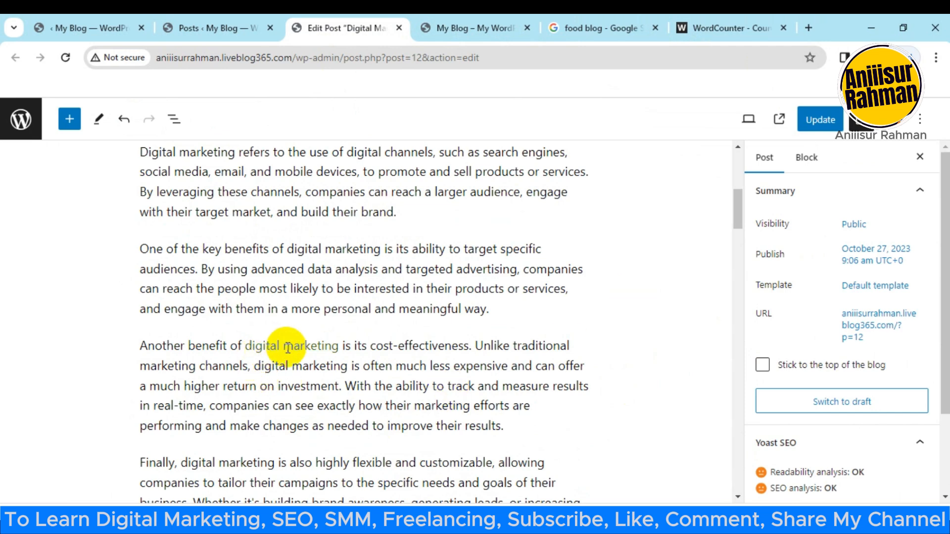
Step: Examine the Outbound links and Images entries in the Yoast SEO analysis and look back over the post's content
scroll(308, 346, down, 8)
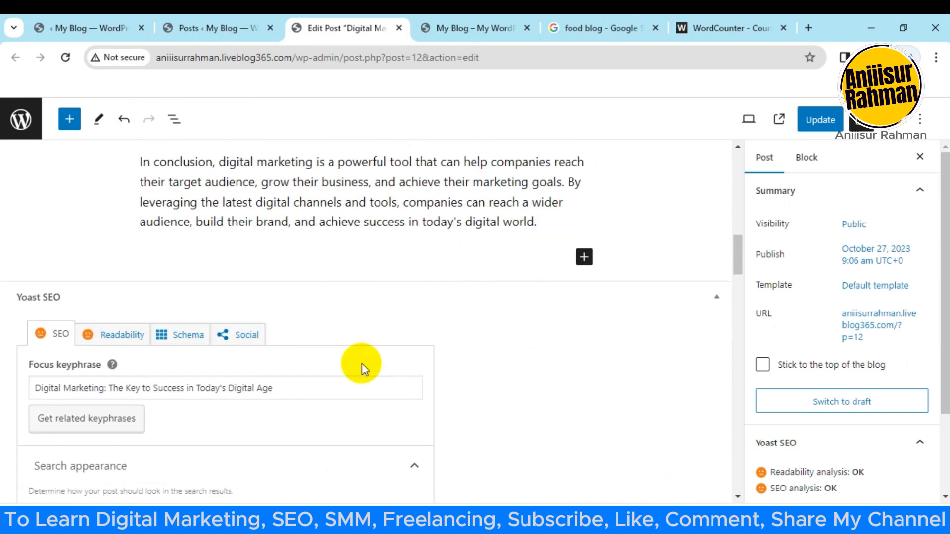
scroll(362, 363, down, 14)
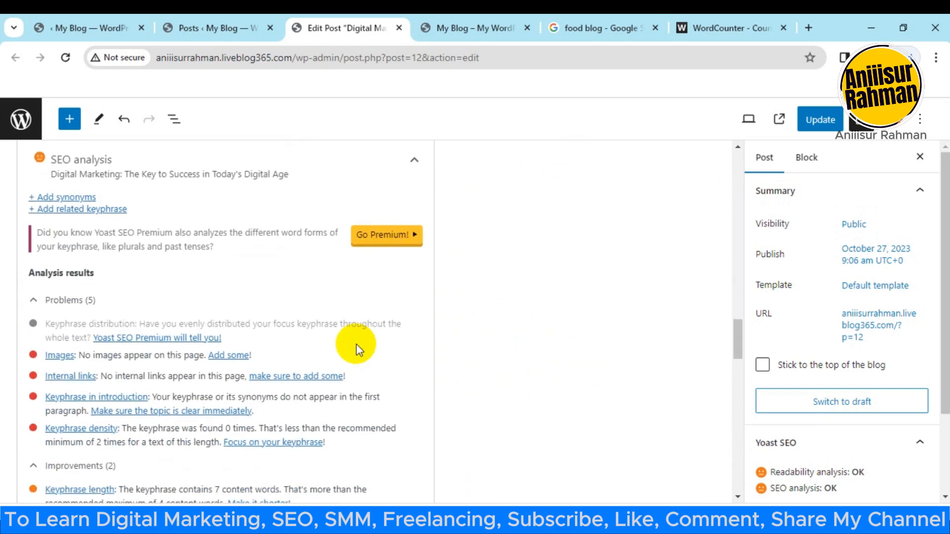
scroll(74, 368, down, 3)
scroll(123, 351, down, 1)
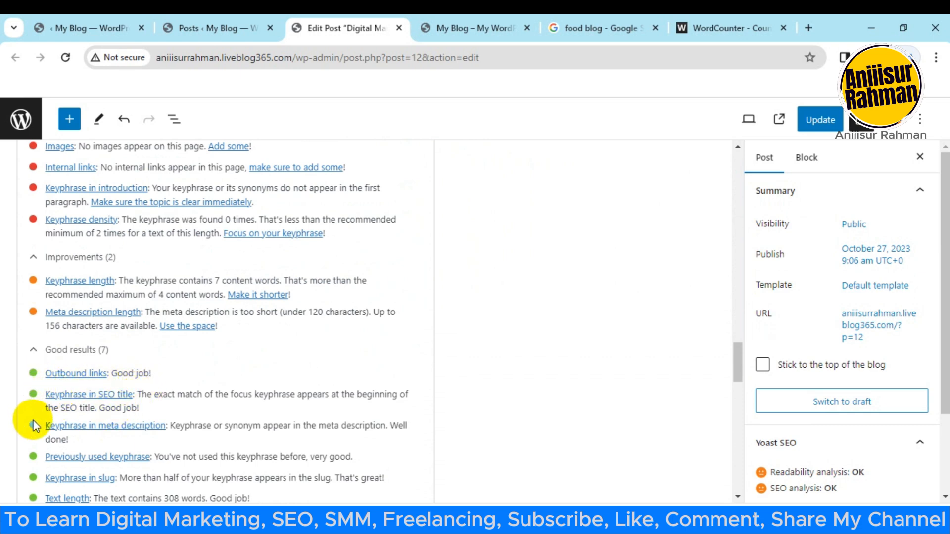
scroll(132, 401, up, 4)
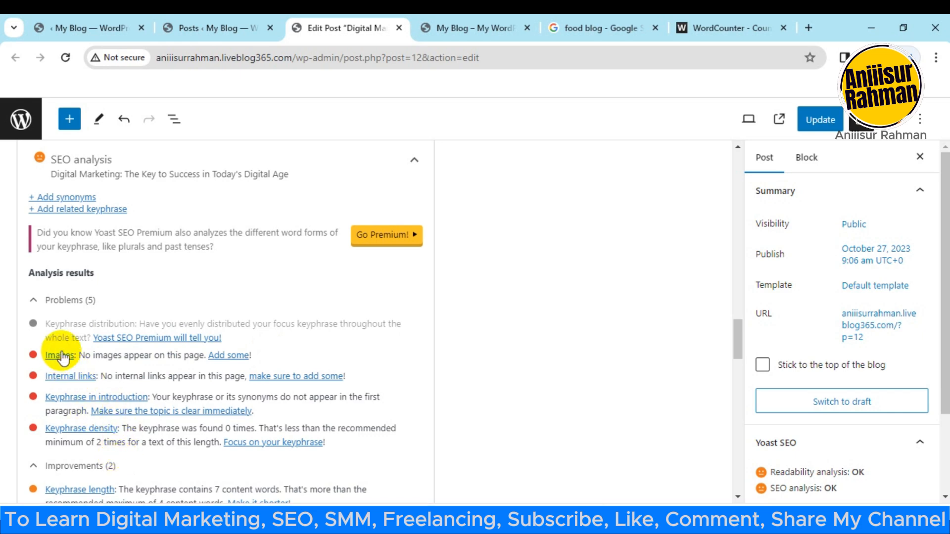
scroll(118, 343, down, 1)
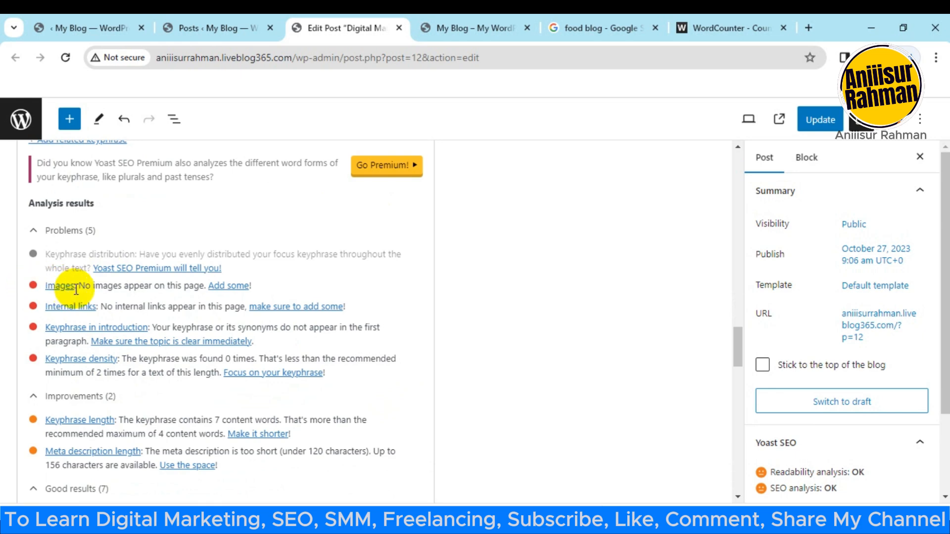
scroll(88, 321, up, 1)
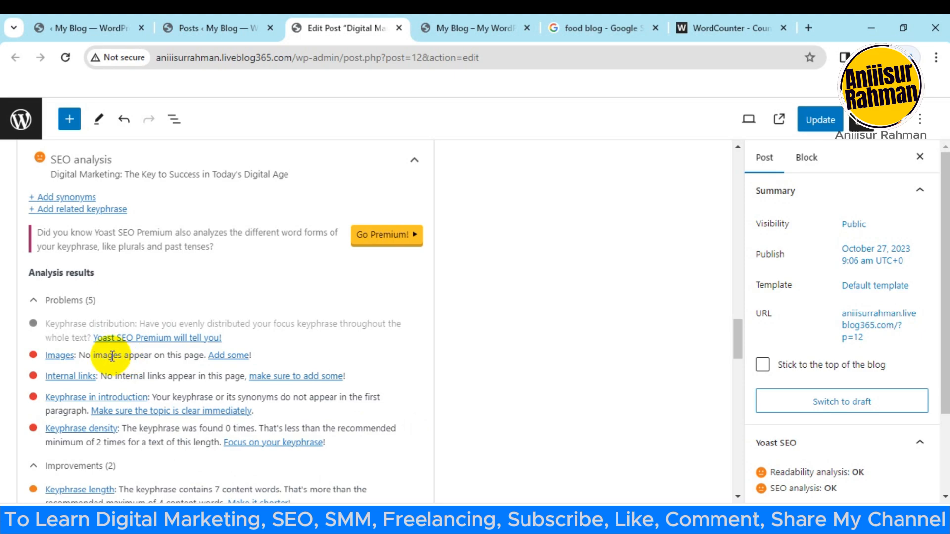
scroll(233, 361, up, 7)
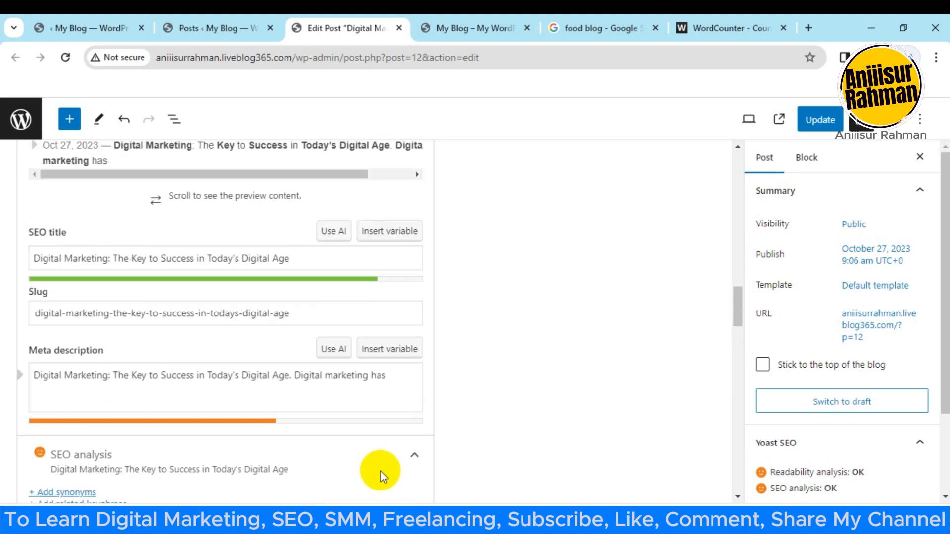
drag(736, 282, 735, 164)
scroll(388, 324, down, 2)
scroll(442, 466, up, 1)
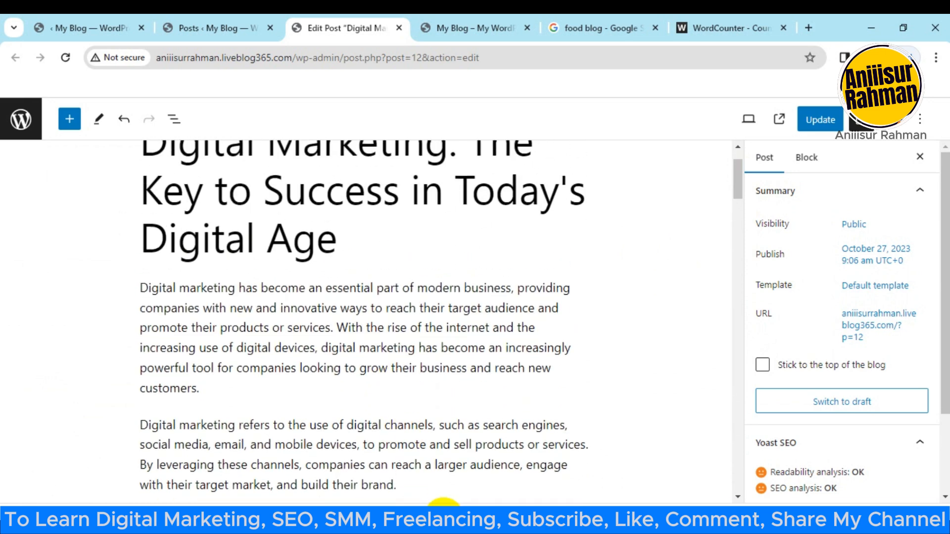
Step: Copy the nytimes.com/wirecutter/reviews/best-baby-monitor URL from the About on page SEO row of the course document and open it in a new browser tab
click(500, 520)
scroll(467, 229, up, 2)
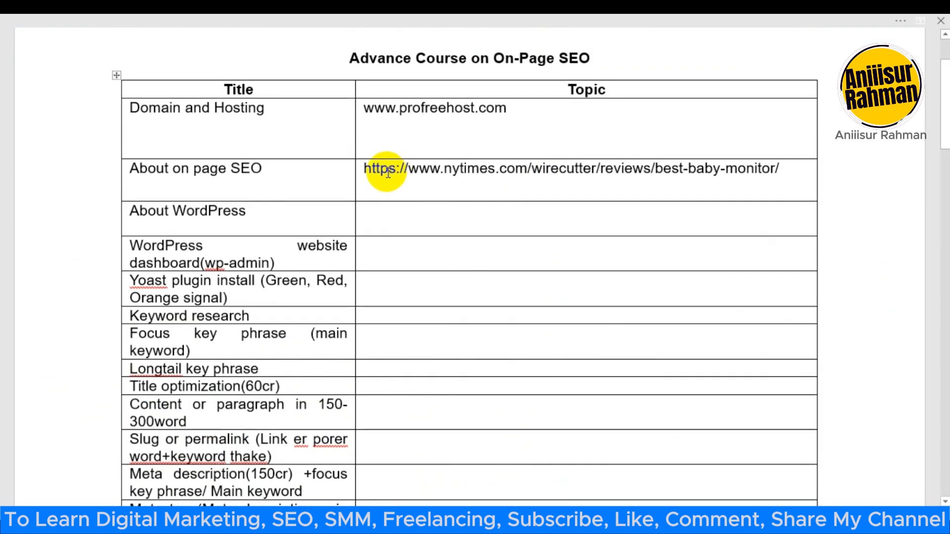
drag(364, 170, 767, 174)
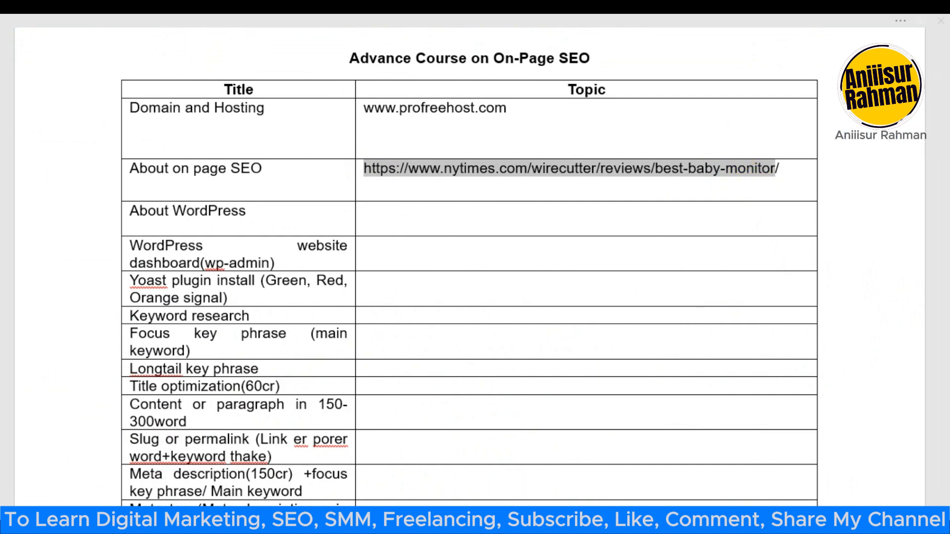
click(476, 521)
click(817, 28)
key(ctrl+v)
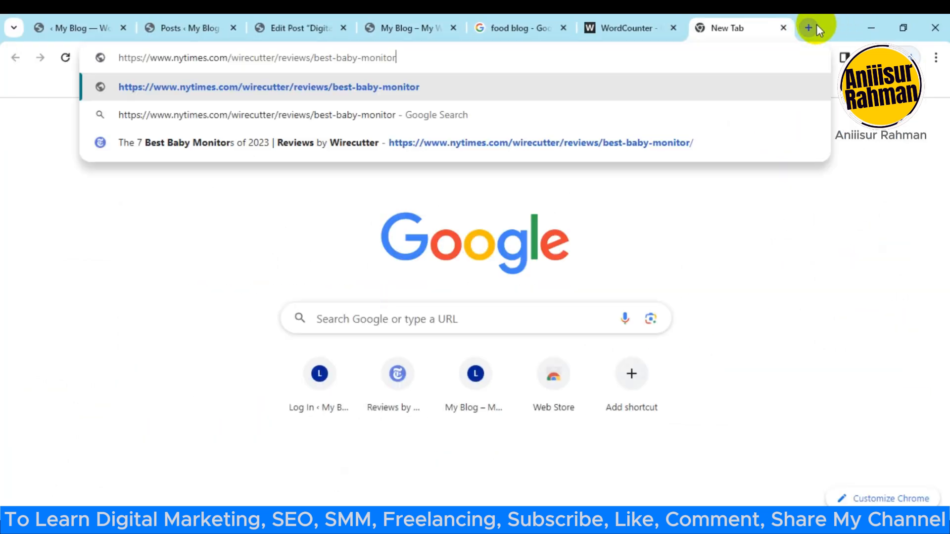
key(Return)
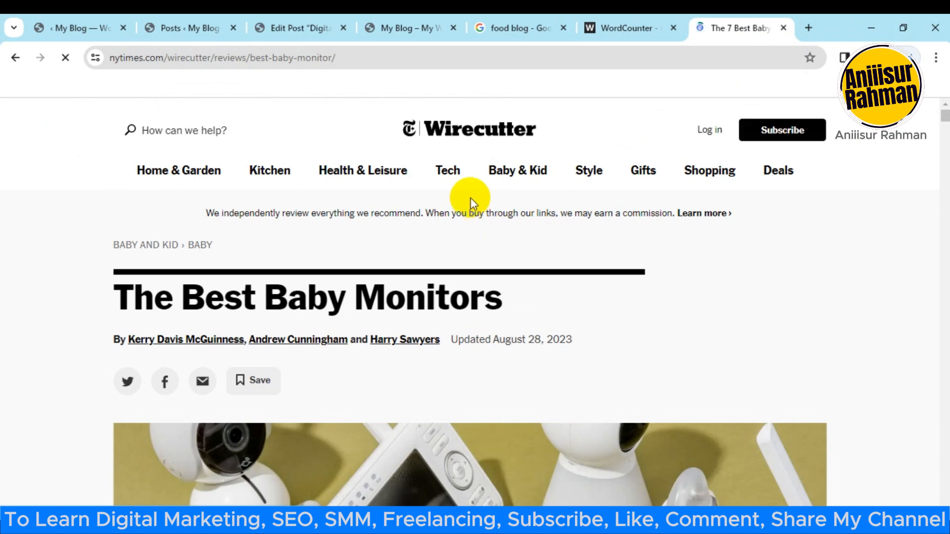
Step: Examine how the Wirecutter best baby monitors article places its images and outbound links between the text sections
scroll(376, 302, down, 4)
scroll(273, 302, down, 3)
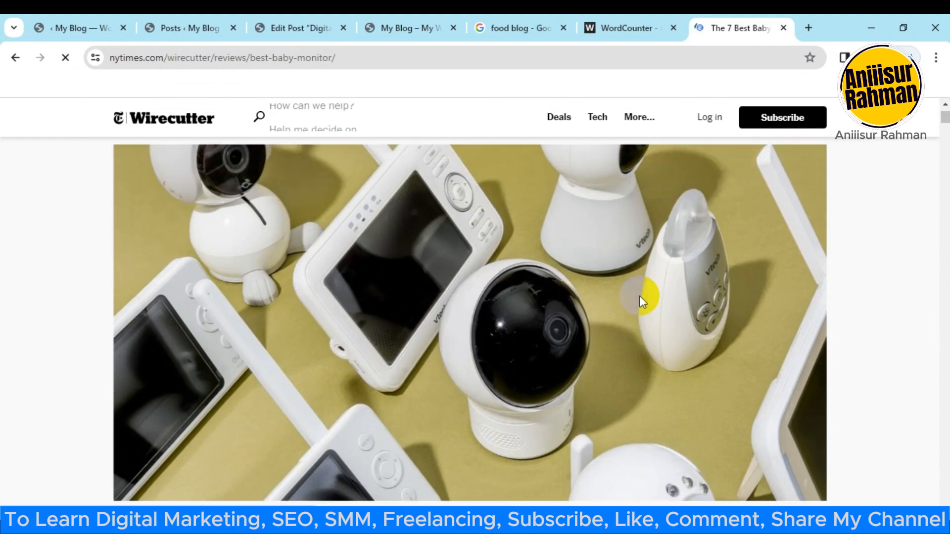
scroll(643, 297, down, 2)
scroll(197, 452, down, 15)
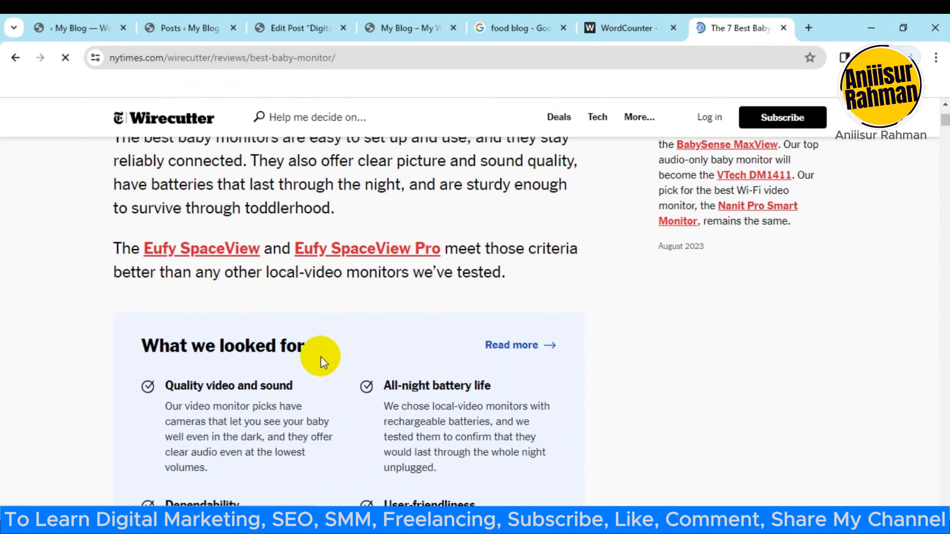
scroll(370, 323, down, 13)
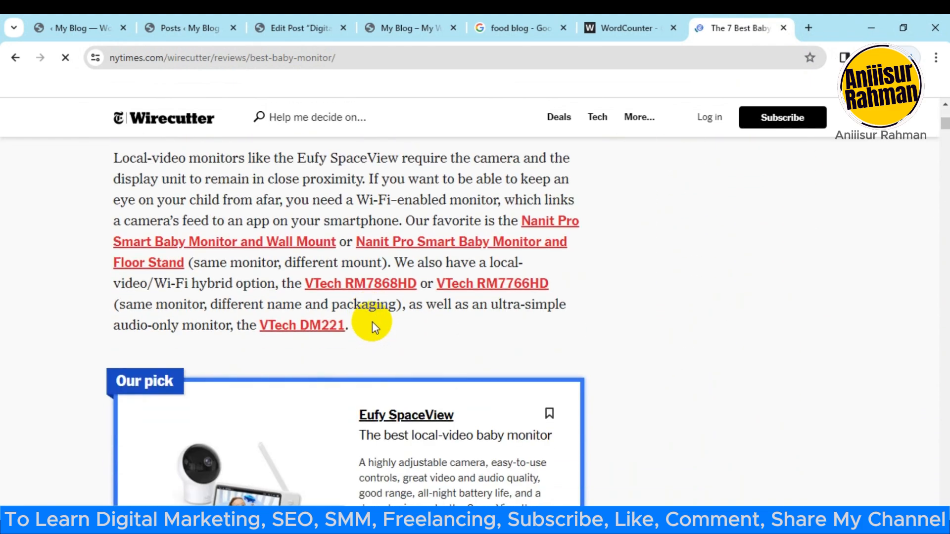
click(401, 303)
scroll(416, 295, down, 11)
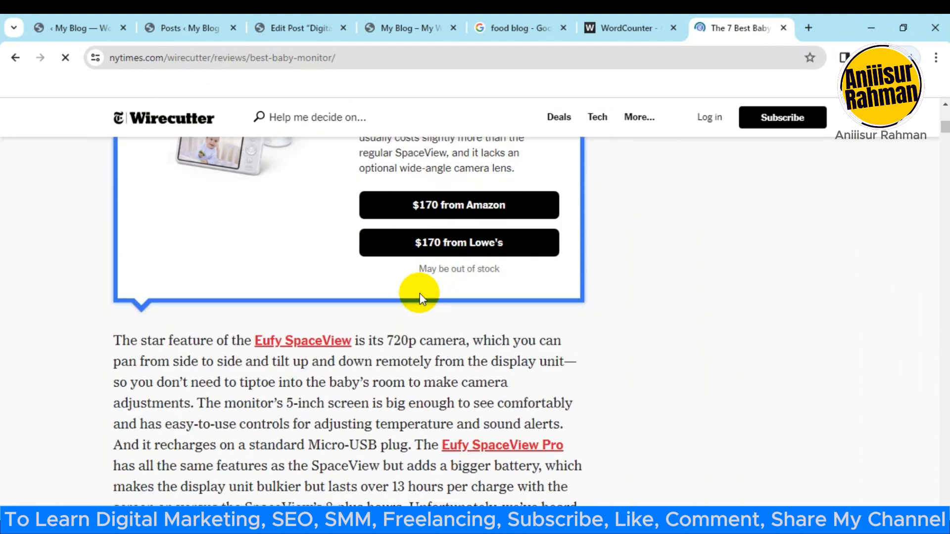
scroll(415, 295, down, 13)
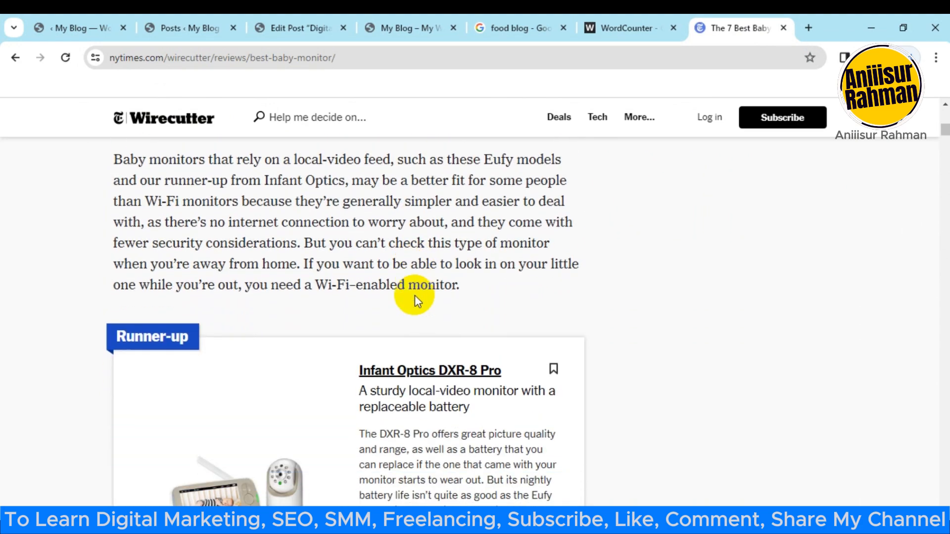
scroll(424, 296, down, 10)
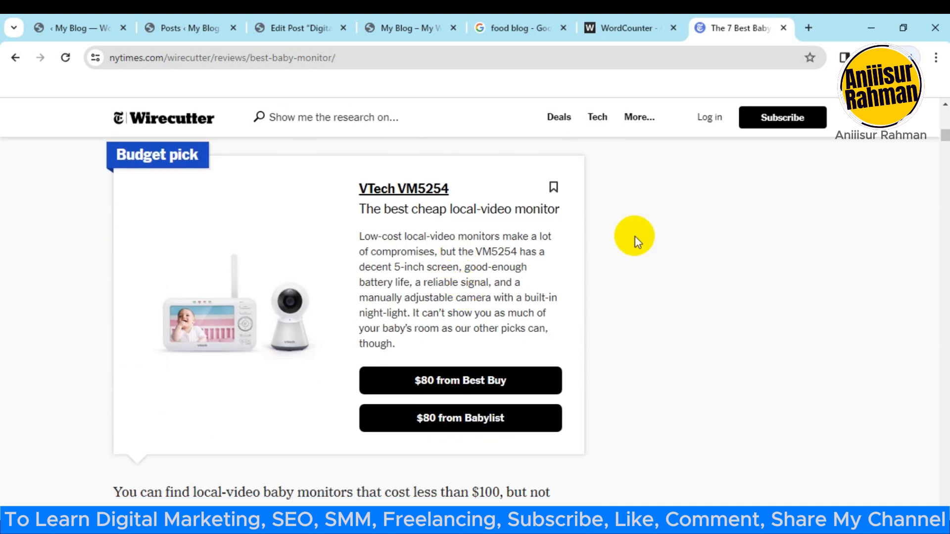
Step: Return to the post editor and add an Image block directly below the opening paragraph
click(647, 22)
click(312, 28)
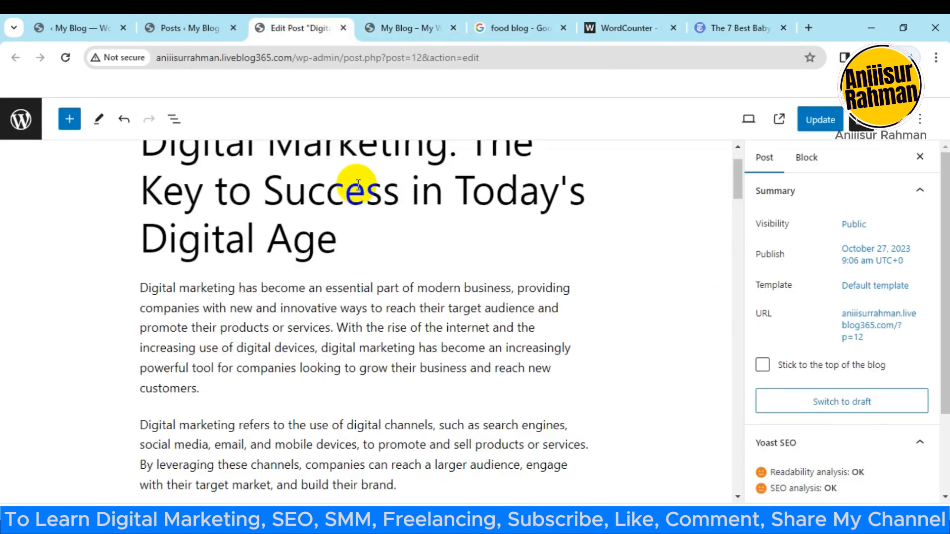
scroll(361, 396, down, 3)
click(240, 320)
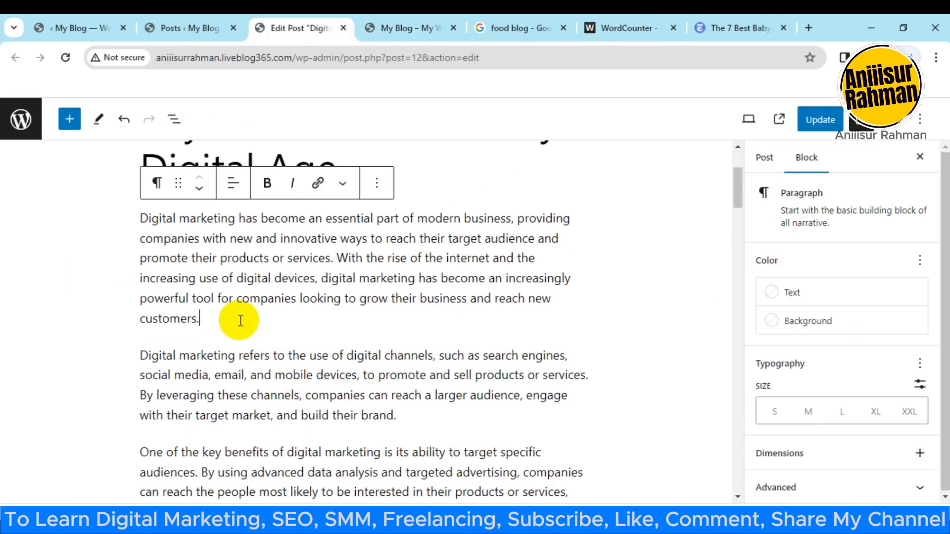
key(Return)
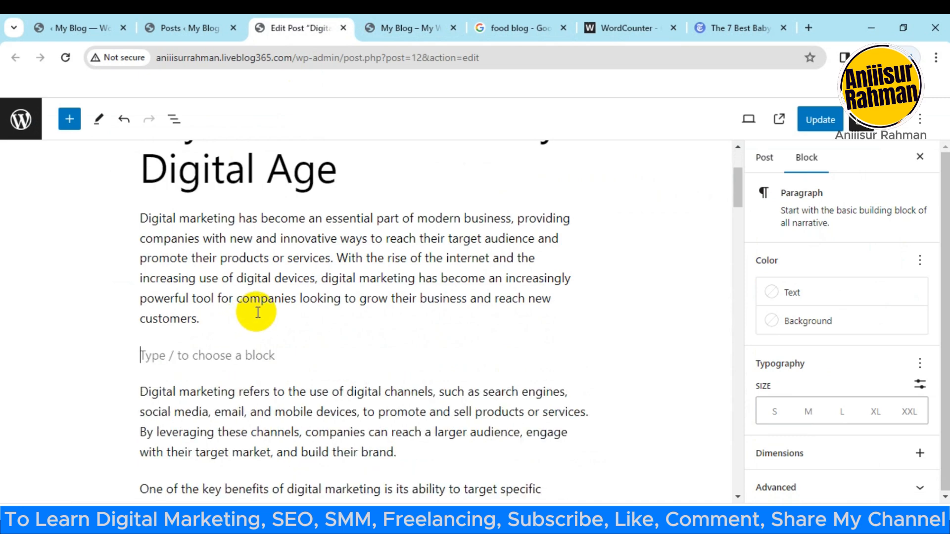
key(BackSpace)
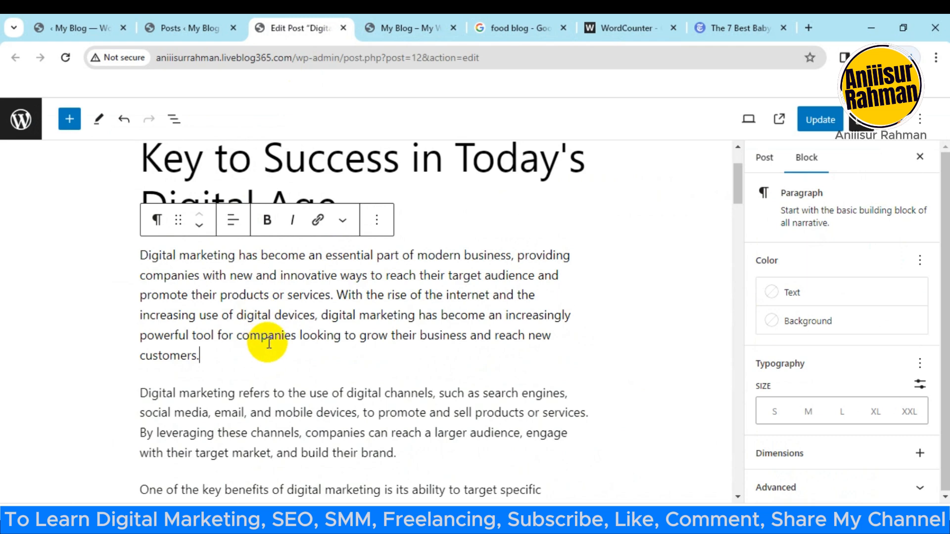
key(Return)
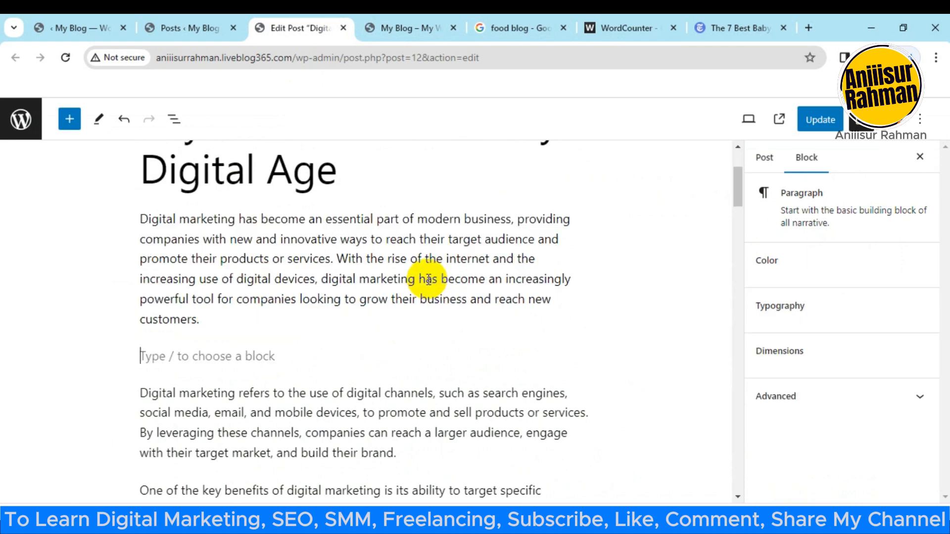
click(584, 356)
scroll(717, 392, down, 2)
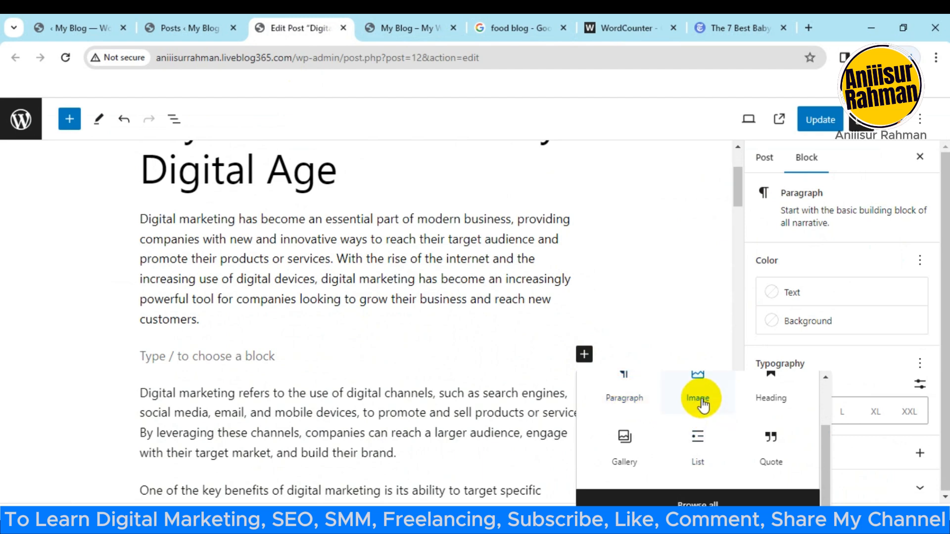
click(697, 398)
Step: Upload the stock photo of a man working on a laptop at a desk from the Stock Photos folder into the image block
scroll(273, 351, down, 1)
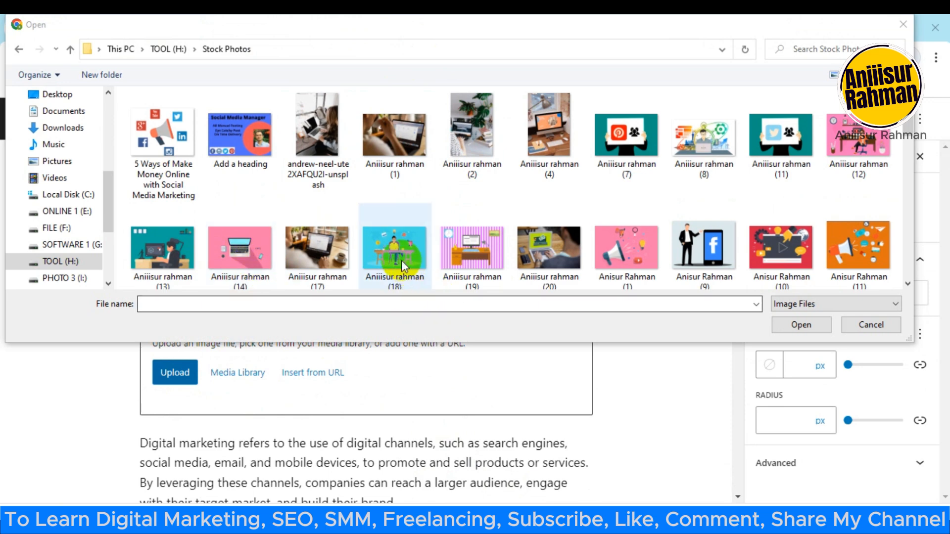
click(384, 244)
click(774, 326)
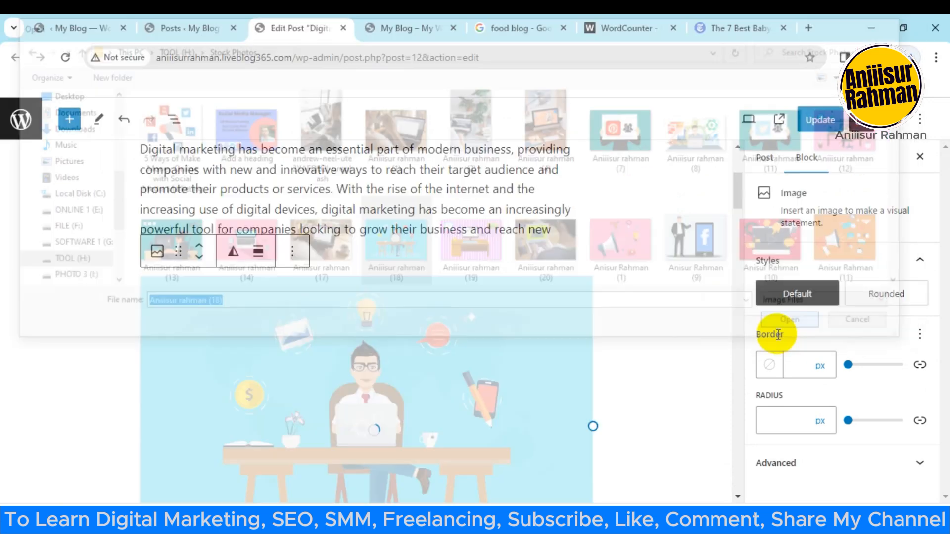
Step: Review the inserted image and look through its block settings and style options, including alternative text, size, resolution and border
scroll(468, 315, down, 2)
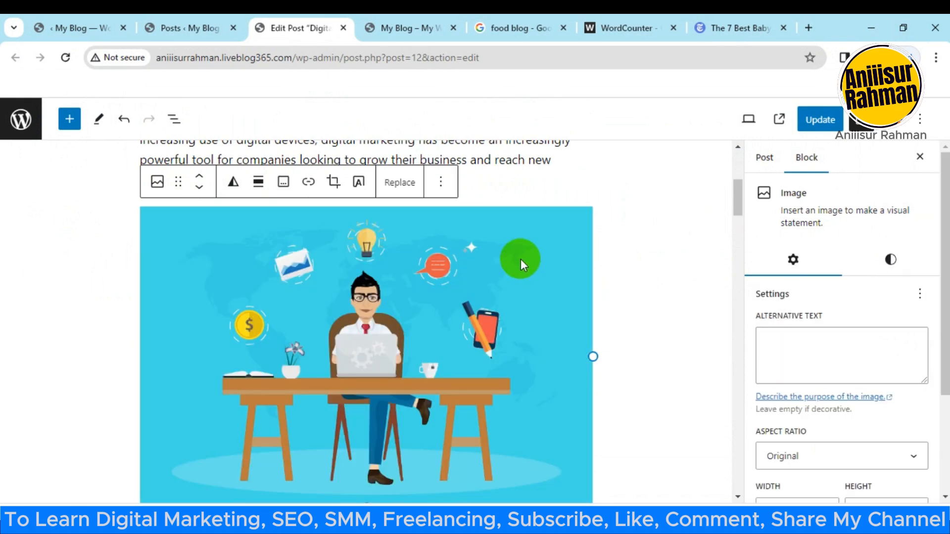
scroll(525, 262, down, 1)
scroll(494, 310, up, 1)
scroll(493, 310, up, 1)
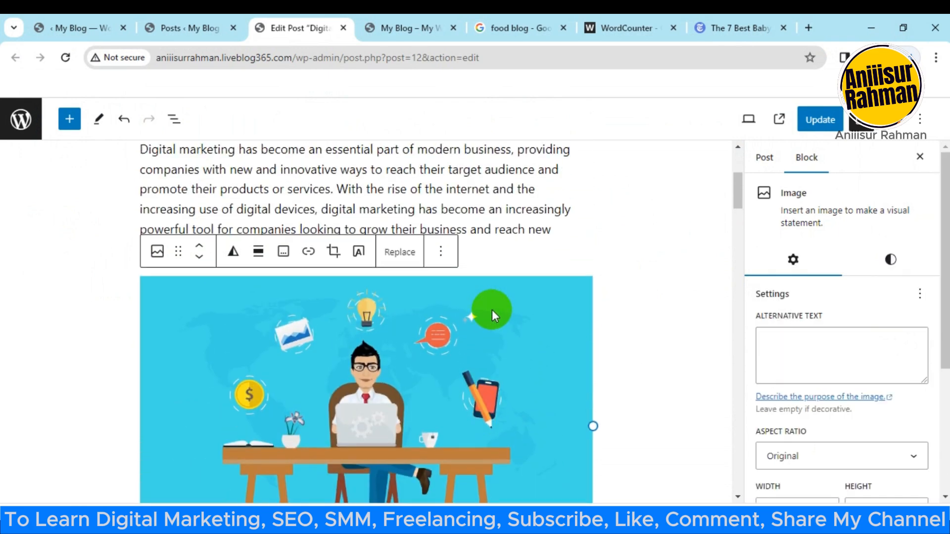
scroll(593, 321, down, 2)
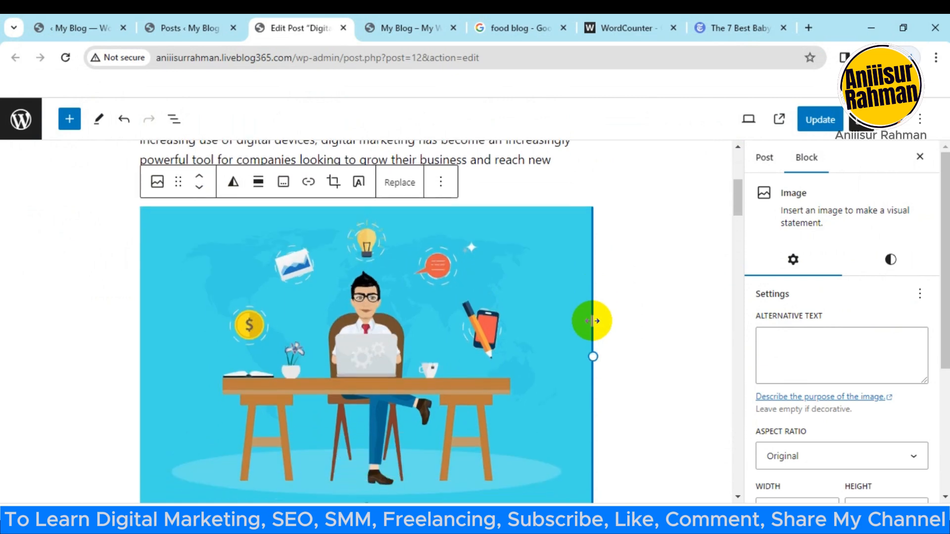
scroll(816, 328, down, 2)
scroll(818, 336, down, 2)
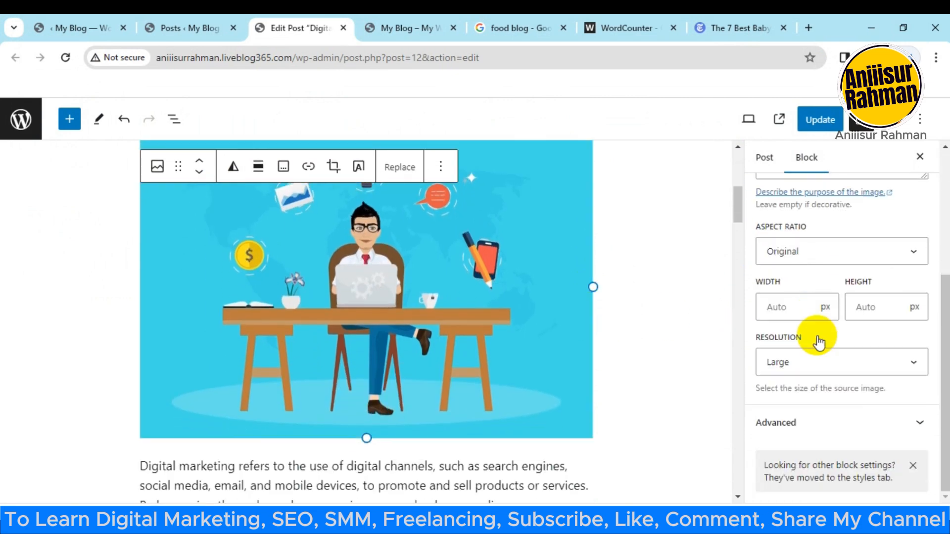
scroll(814, 351, up, 4)
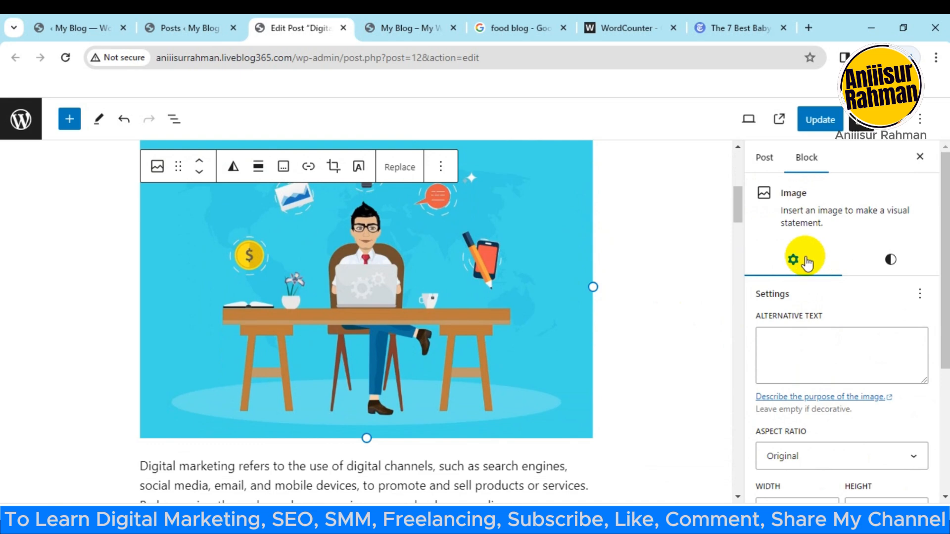
click(889, 262)
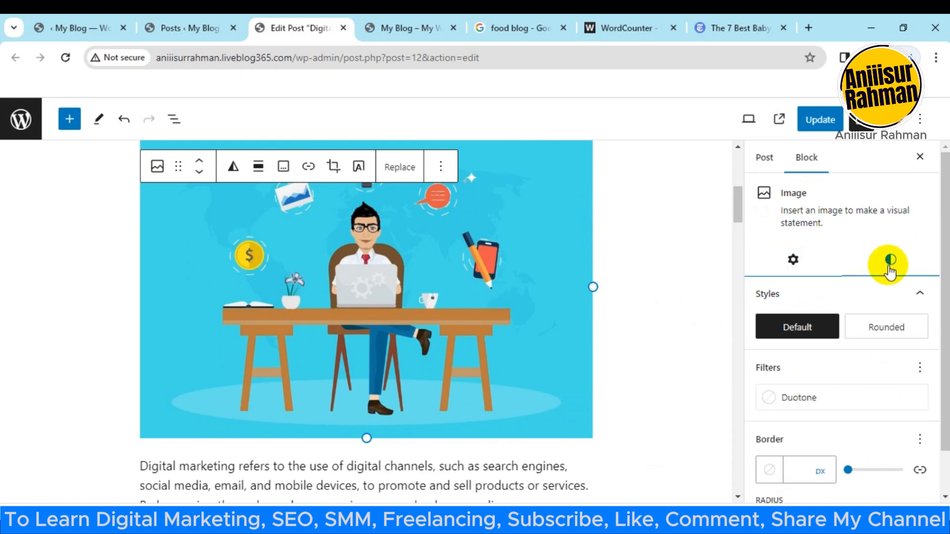
scroll(870, 385, down, 1)
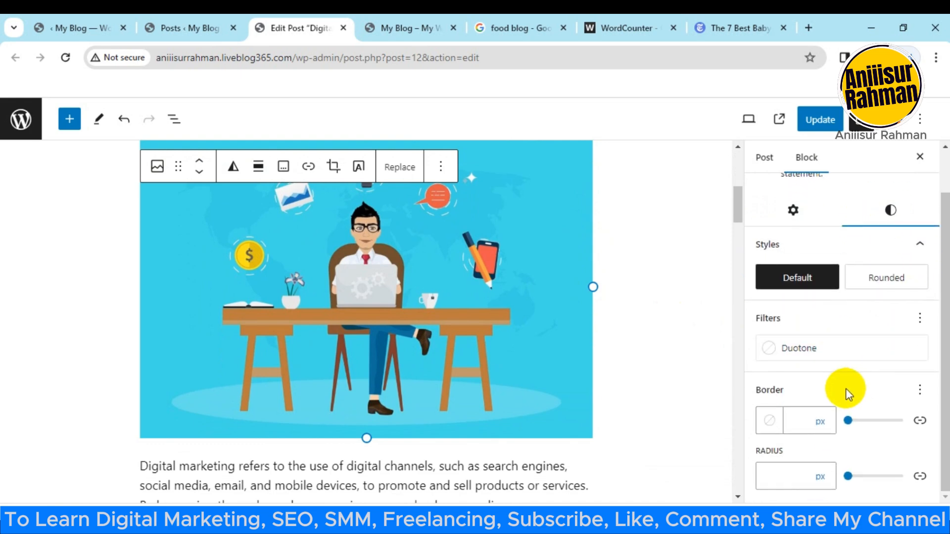
click(790, 210)
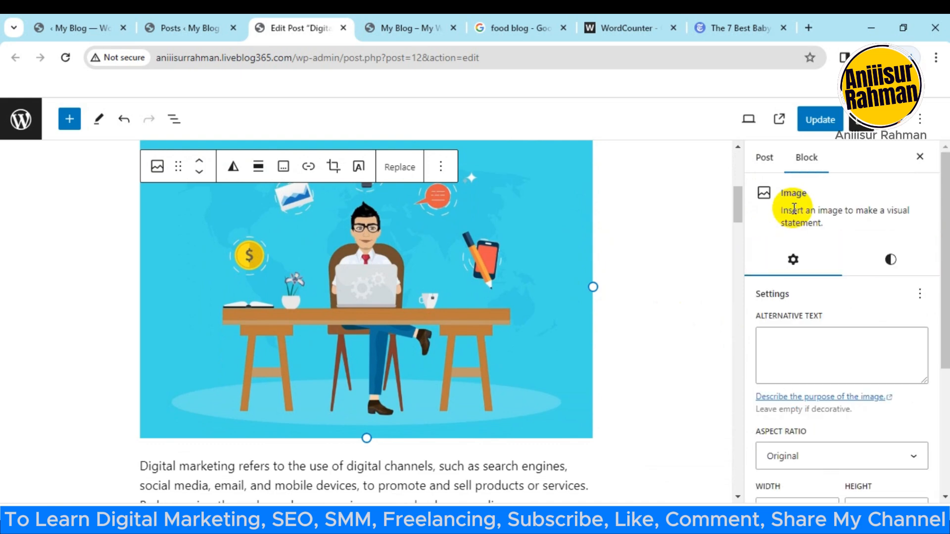
scroll(816, 409, down, 4)
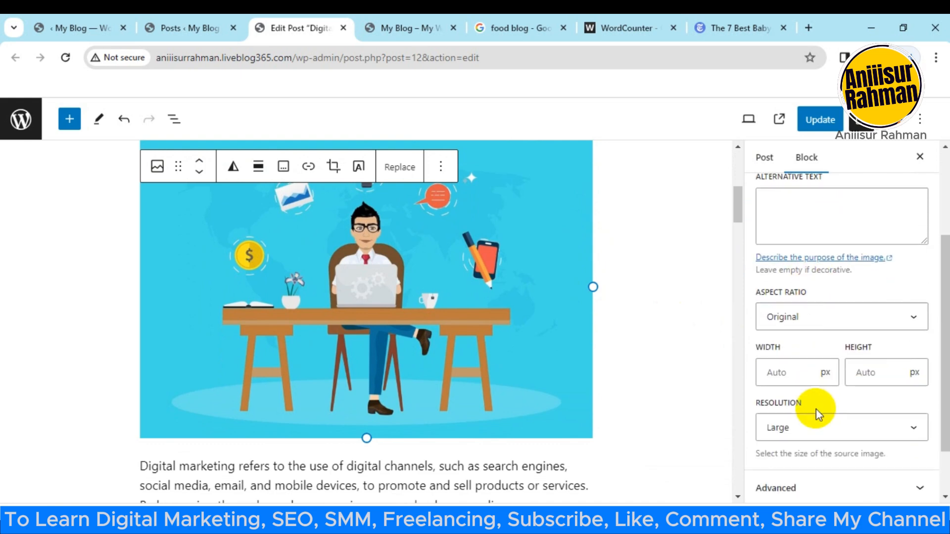
scroll(814, 414, up, 3)
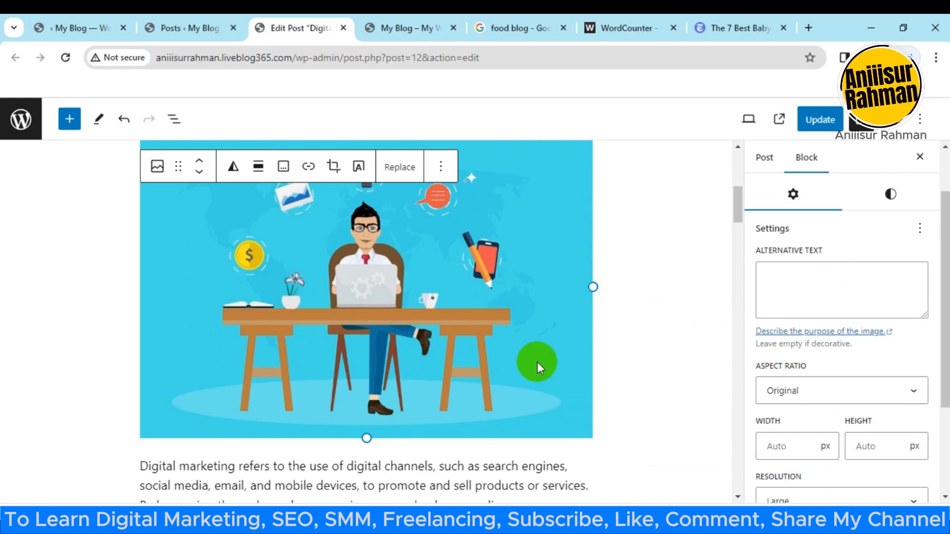
Step: Copy the full post title "Digital Marketing: The Key to Success in Today's Digital Age" for use as the image's alternative text
click(815, 280)
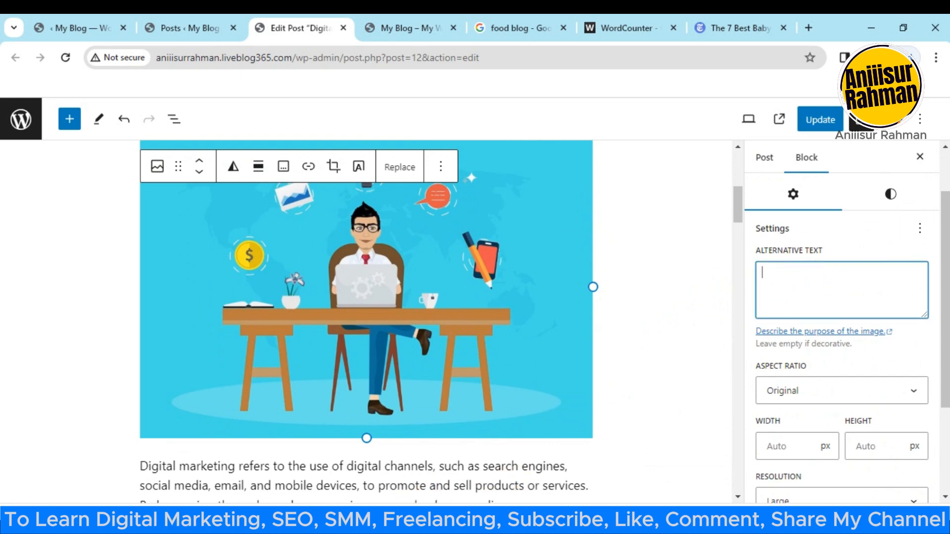
click(396, 521)
click(465, 520)
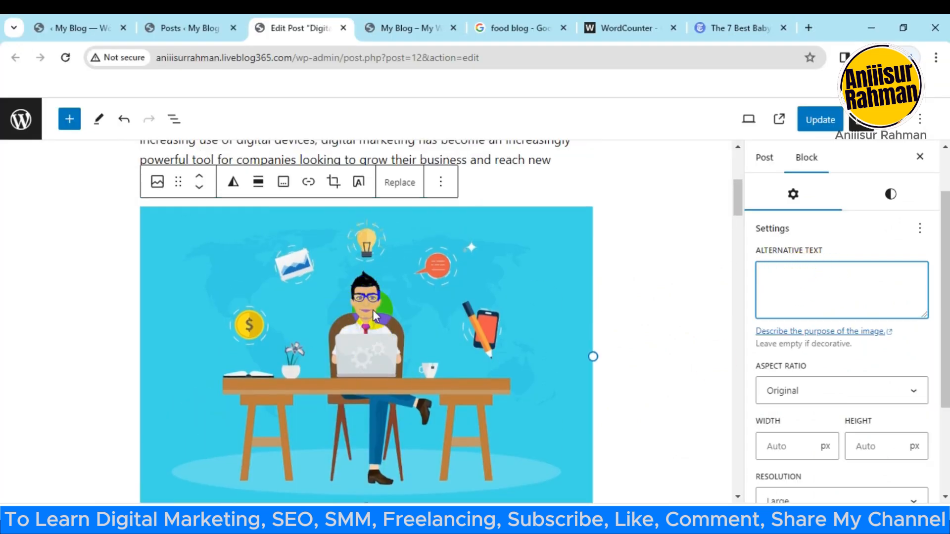
scroll(411, 384, up, 2)
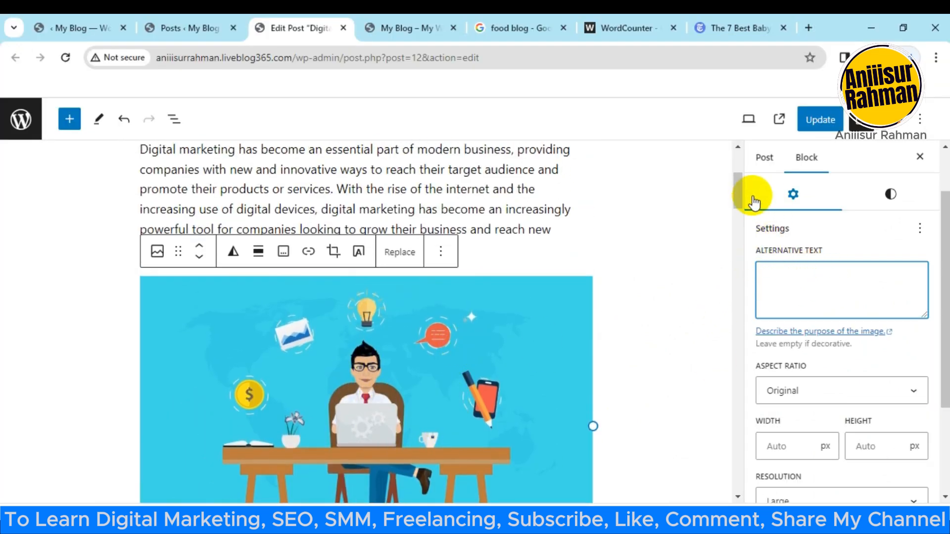
drag(743, 203, 739, 165)
drag(143, 211, 351, 308)
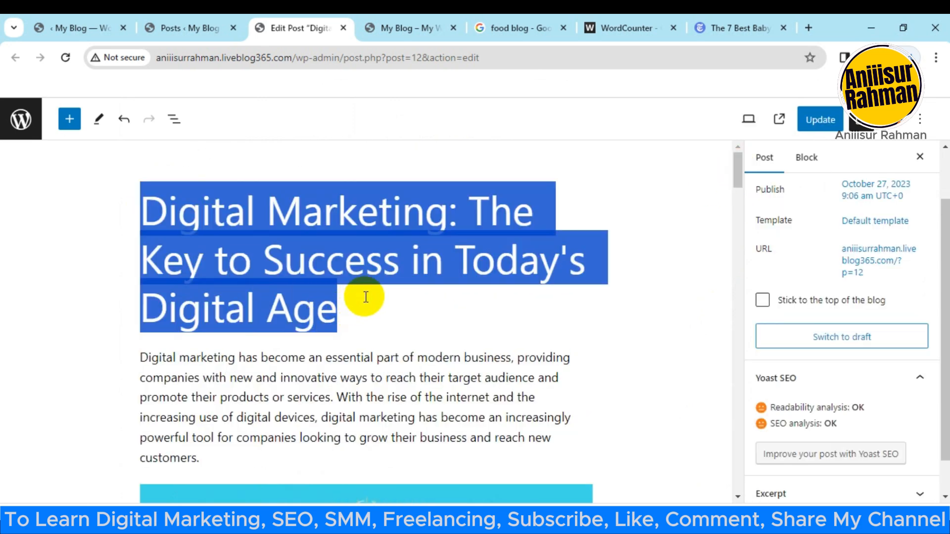
Step: Set the desk image's alternative text to "Digital Marketing: The Key to Success in Today's Digital Age"
scroll(806, 313, down, 1)
scroll(527, 307, down, 6)
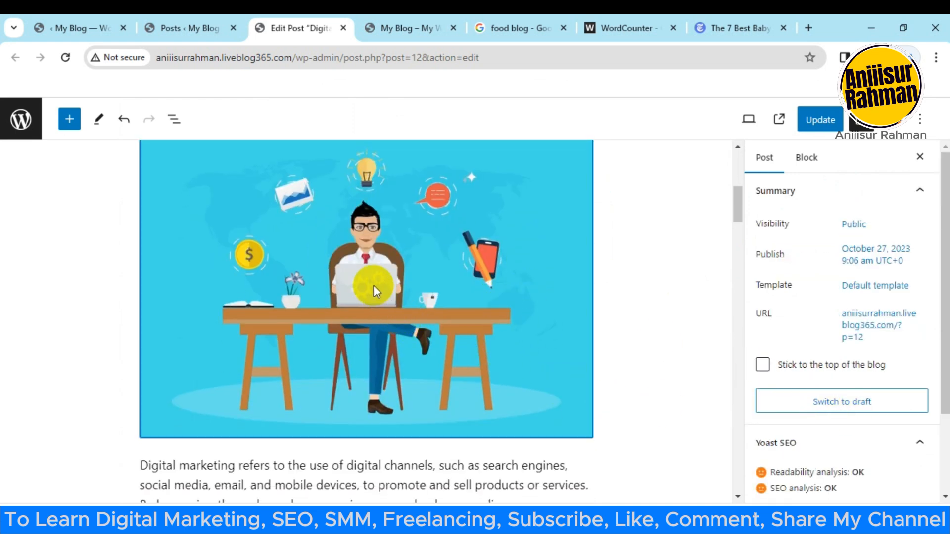
scroll(424, 282, down, 3)
scroll(431, 312, up, 4)
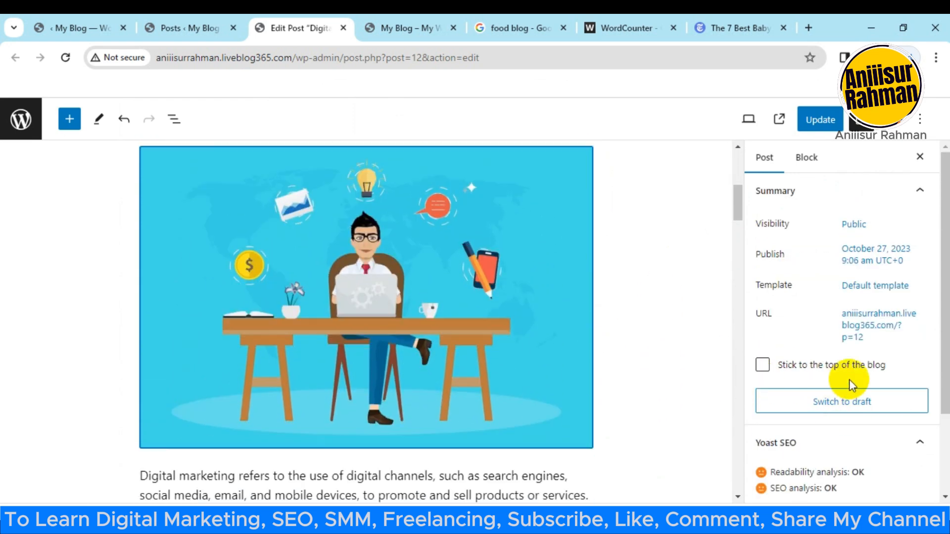
scroll(843, 390, down, 1)
scroll(492, 346, down, 1)
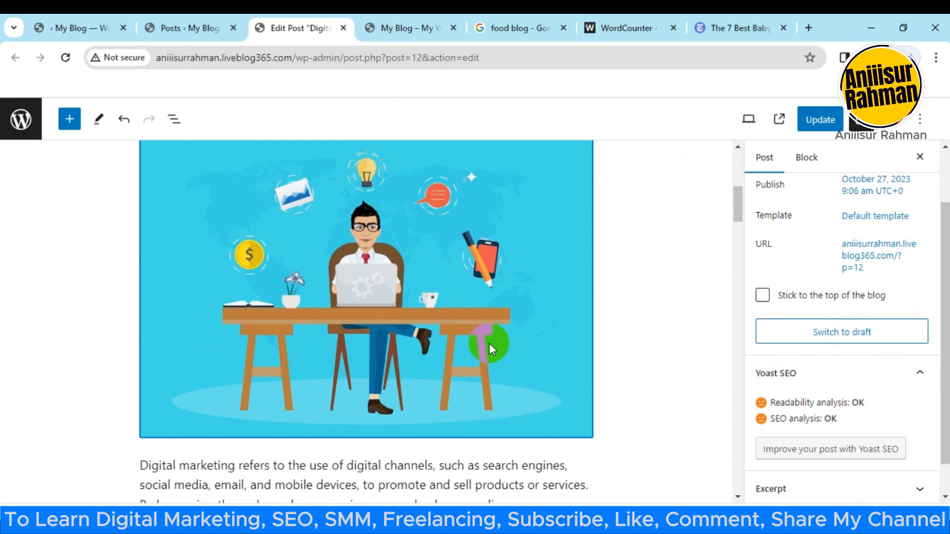
click(816, 156)
click(421, 275)
scroll(645, 362, down, 1)
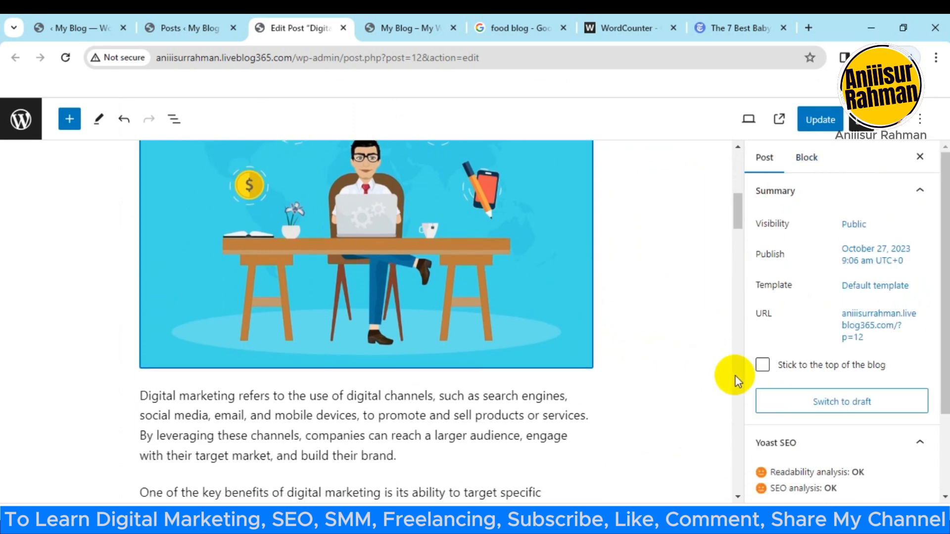
scroll(838, 361, down, 2)
scroll(341, 331, down, 2)
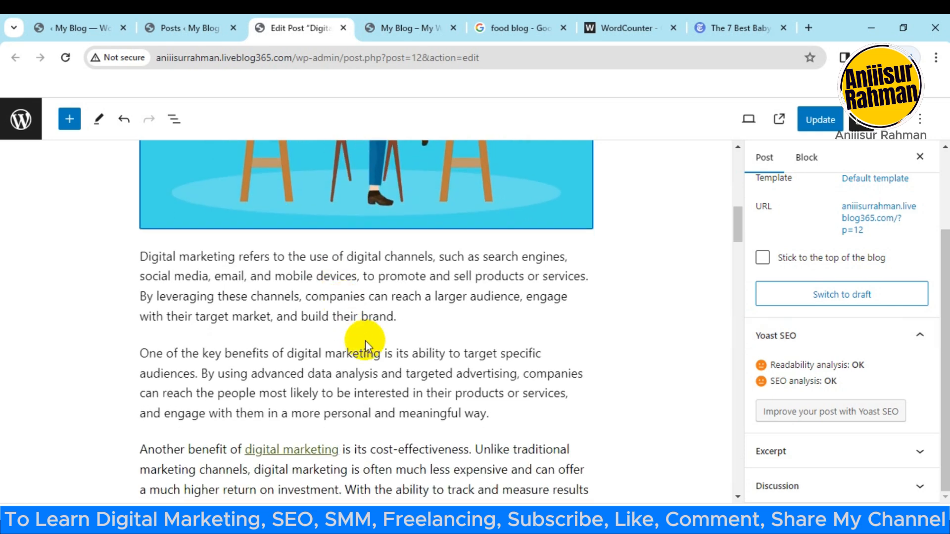
scroll(363, 338, up, 6)
scroll(394, 368, down, 3)
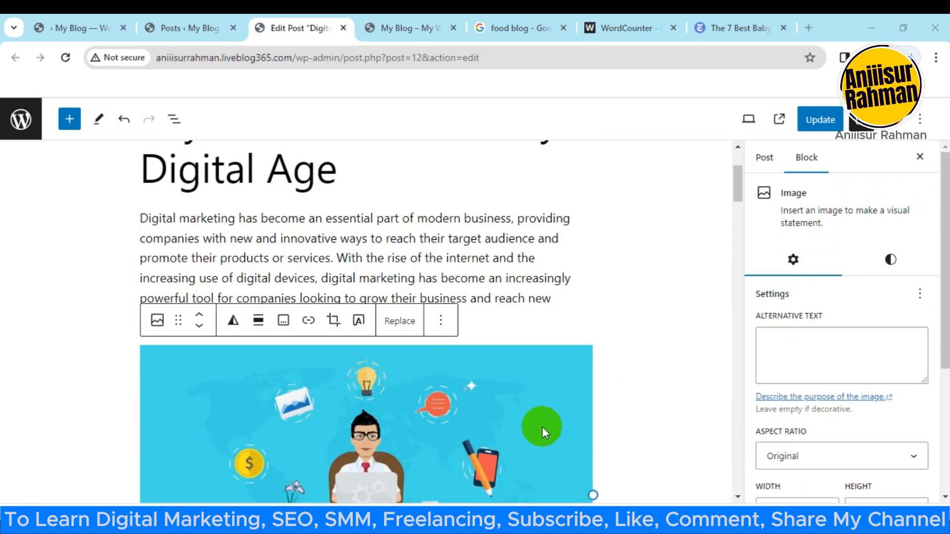
scroll(544, 427, down, 3)
click(797, 358)
text(Digital Marketing: The Key to Success in Today's Digital Age)
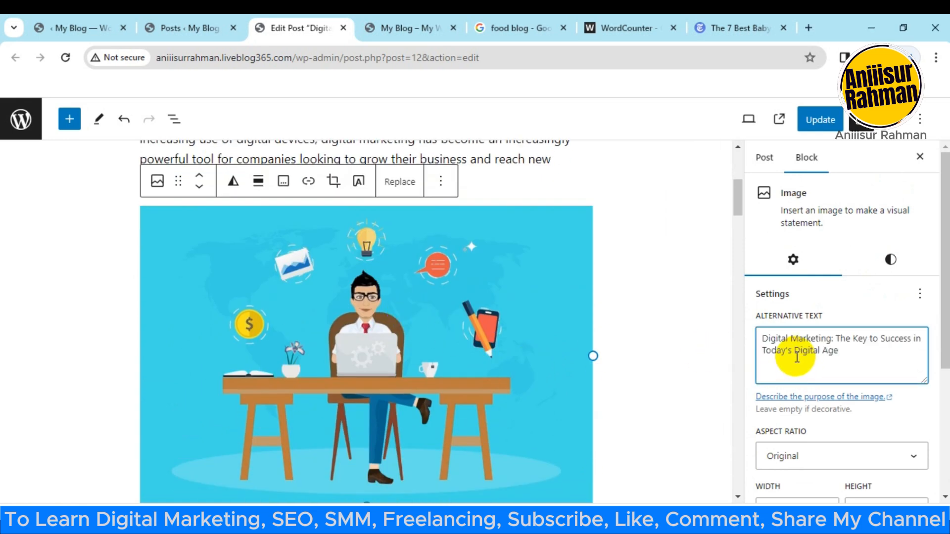
Step: Review the desk image's alternative text, aspect ratio, size and resolution settings
scroll(806, 340, down, 4)
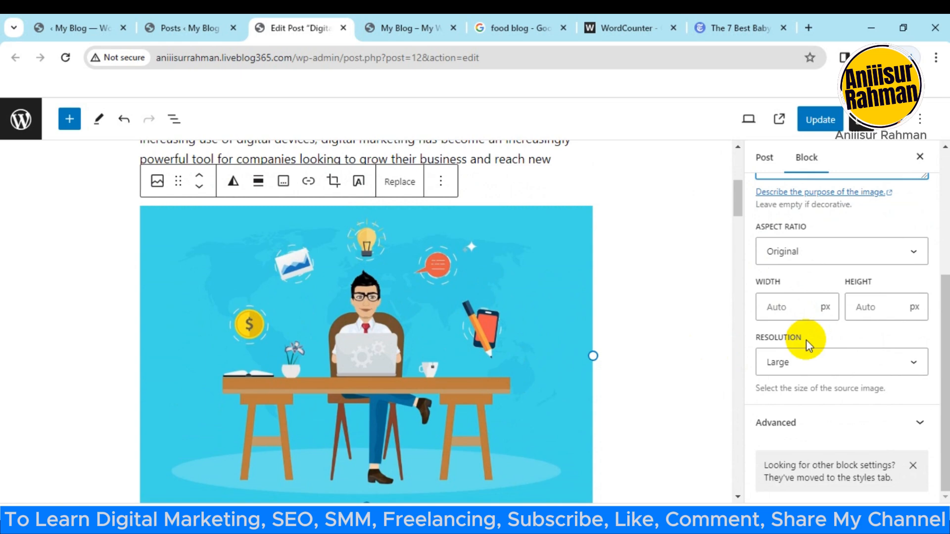
scroll(615, 410, up, 5)
scroll(608, 406, down, 1)
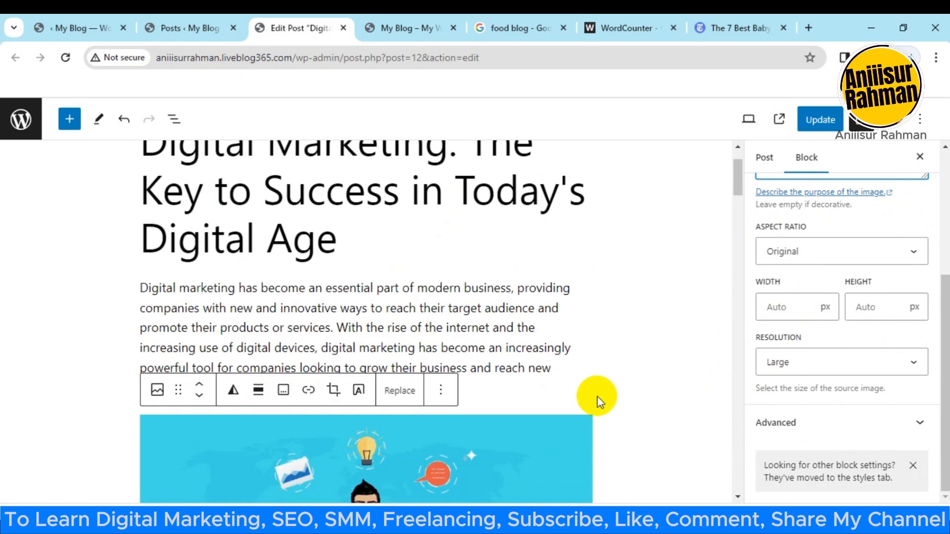
scroll(488, 384, down, 1)
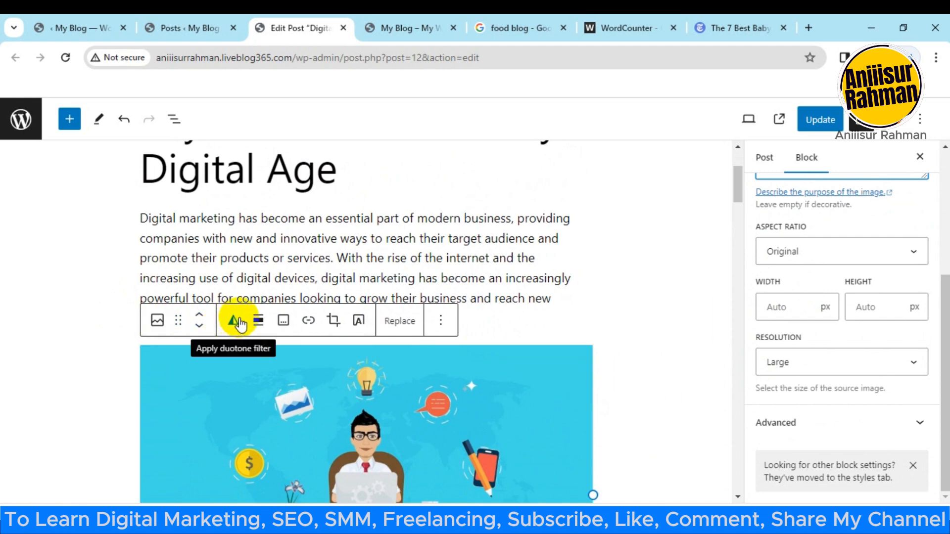
click(562, 316)
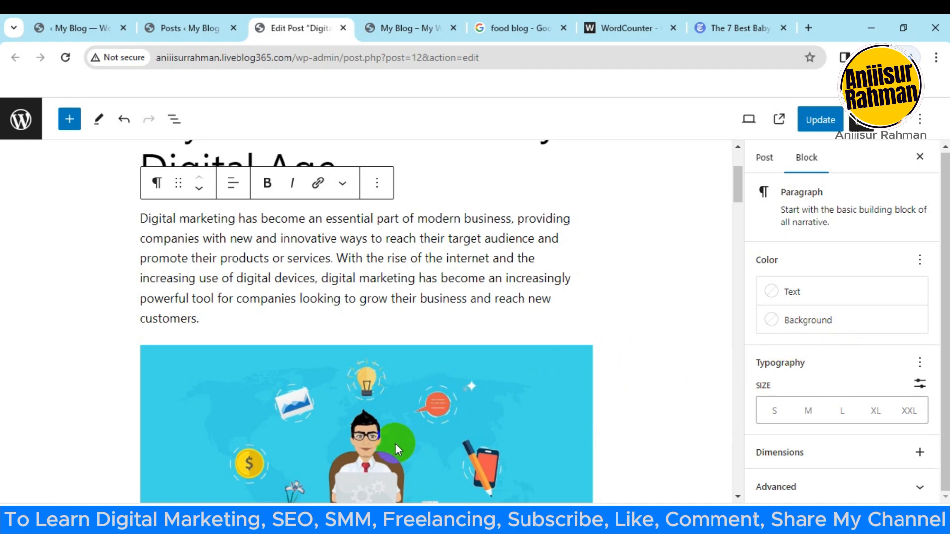
click(396, 444)
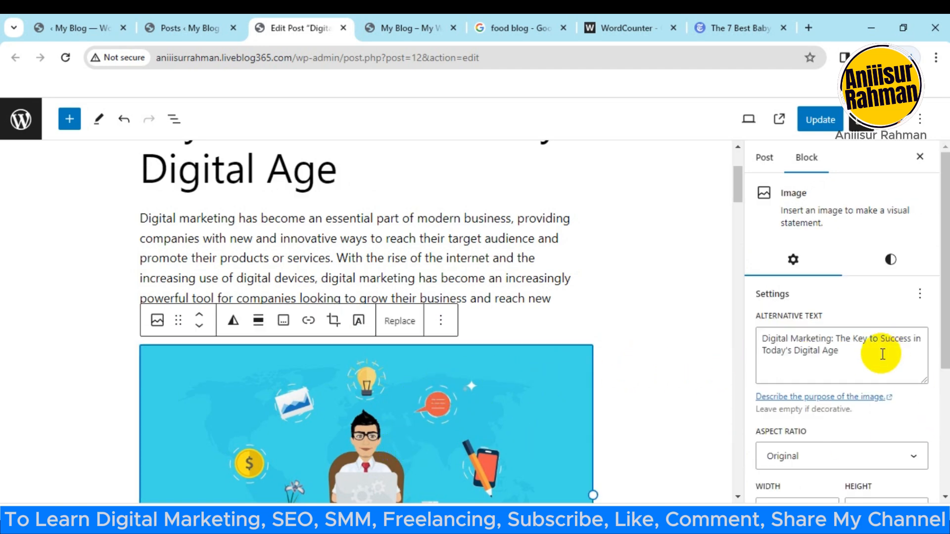
Step: Review the Yoast SEO analysis results for the post, including the remaining problems, improvements and image checks
click(640, 328)
scroll(480, 332, down, 4)
scroll(480, 333, down, 15)
scroll(289, 351, down, 12)
scroll(286, 345, down, 2)
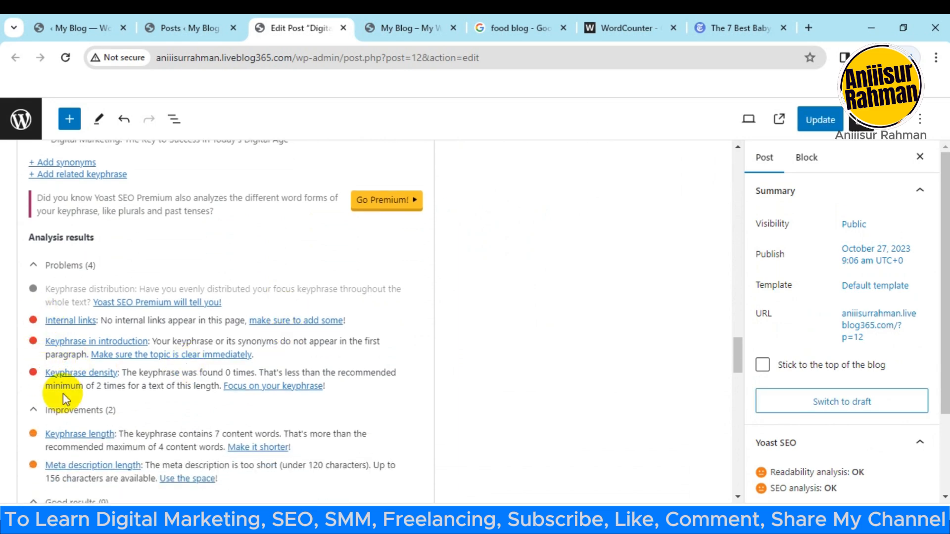
scroll(119, 367, down, 7)
scroll(82, 275, up, 3)
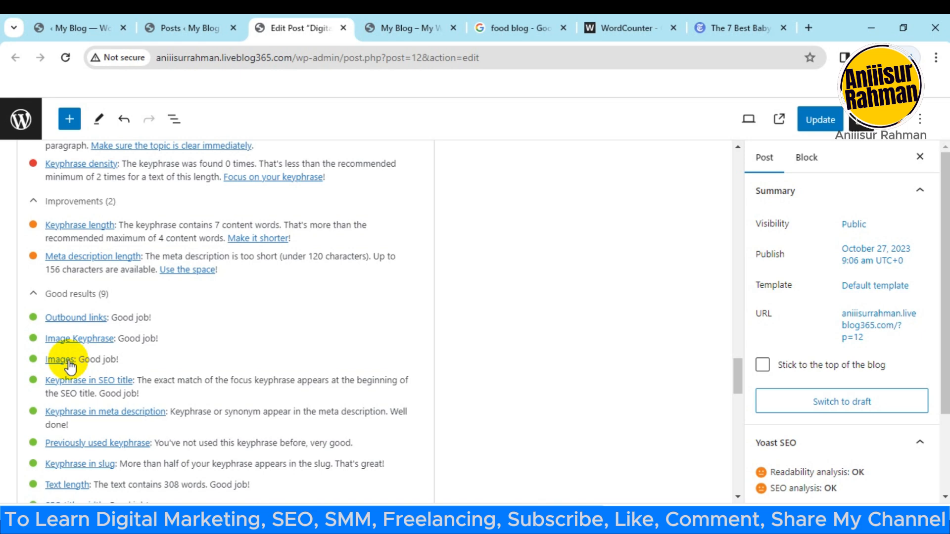
scroll(70, 372, down, 2)
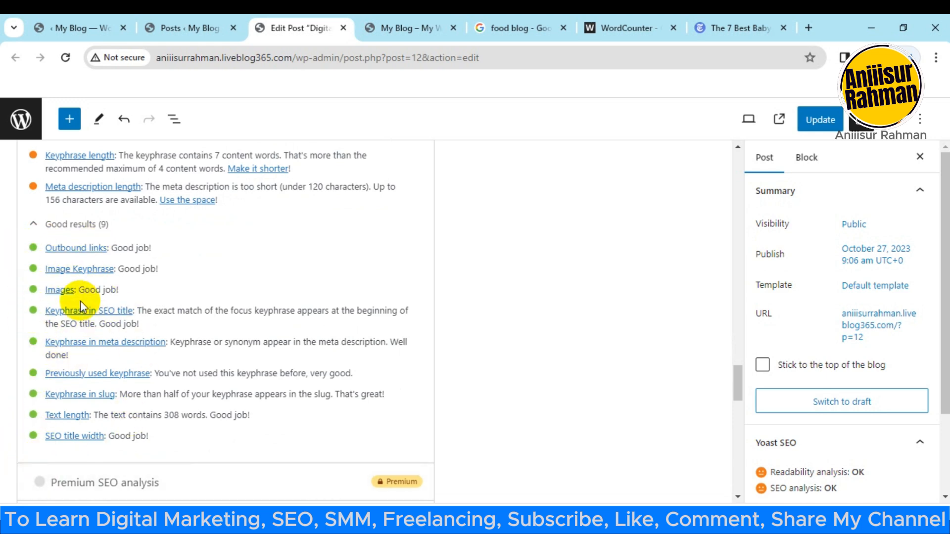
scroll(148, 421, up, 4)
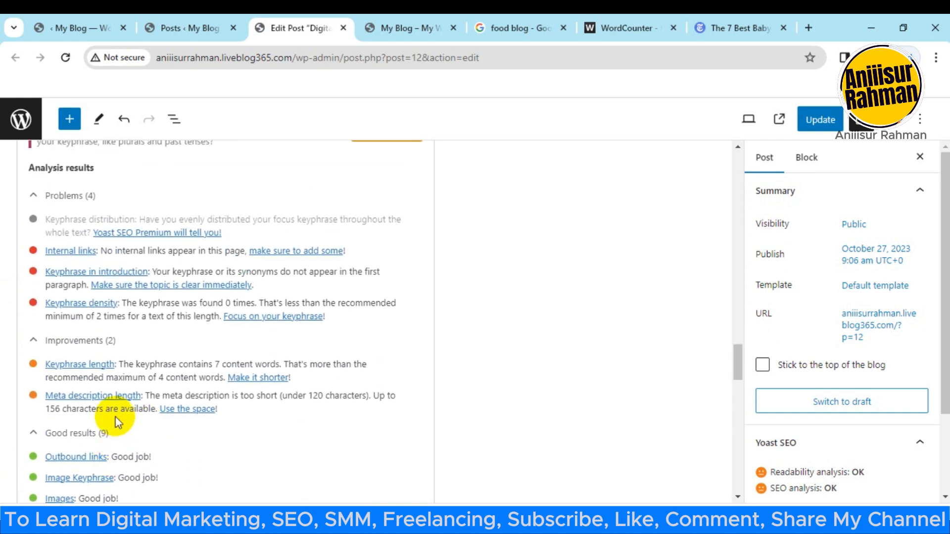
scroll(114, 418, up, 1)
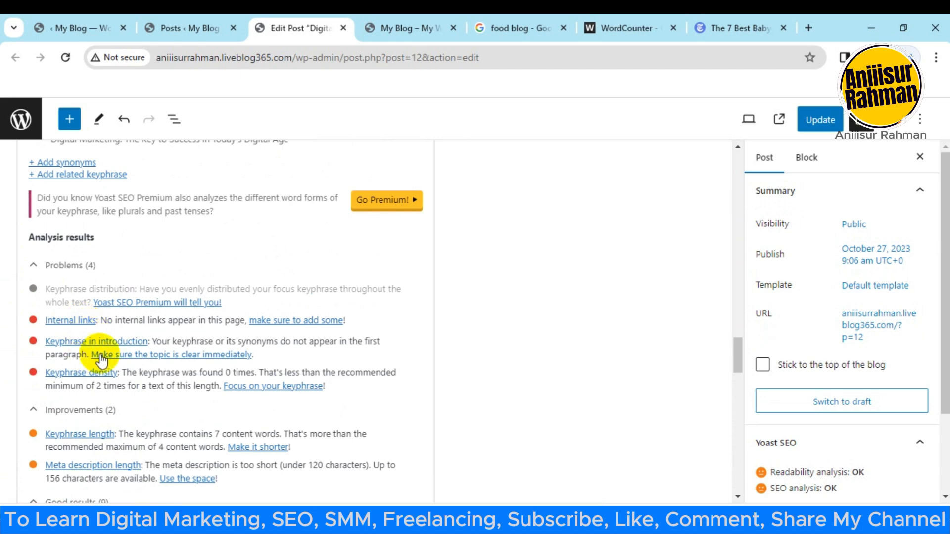
Step: Copy the link address of the "Investment" post from the blog's home page
click(411, 27)
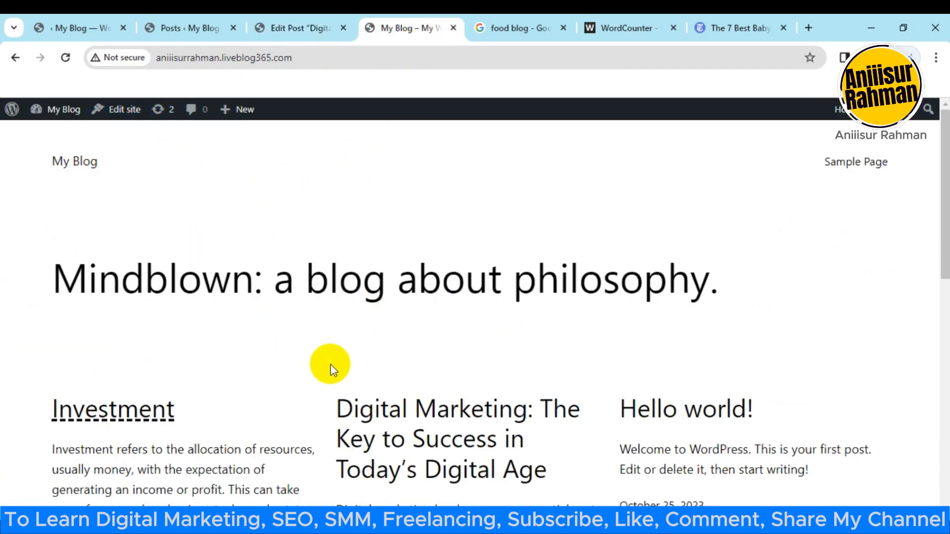
scroll(338, 329, down, 1)
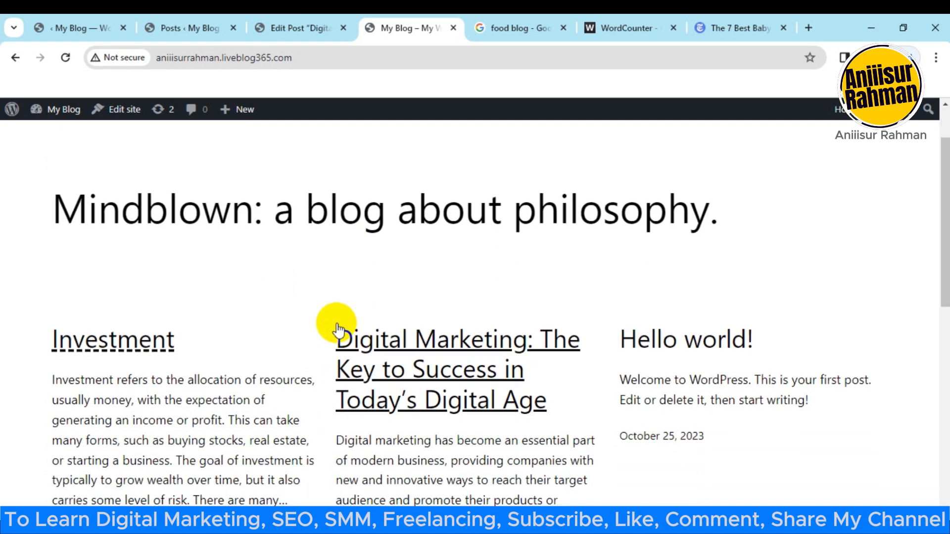
scroll(350, 308, down, 1)
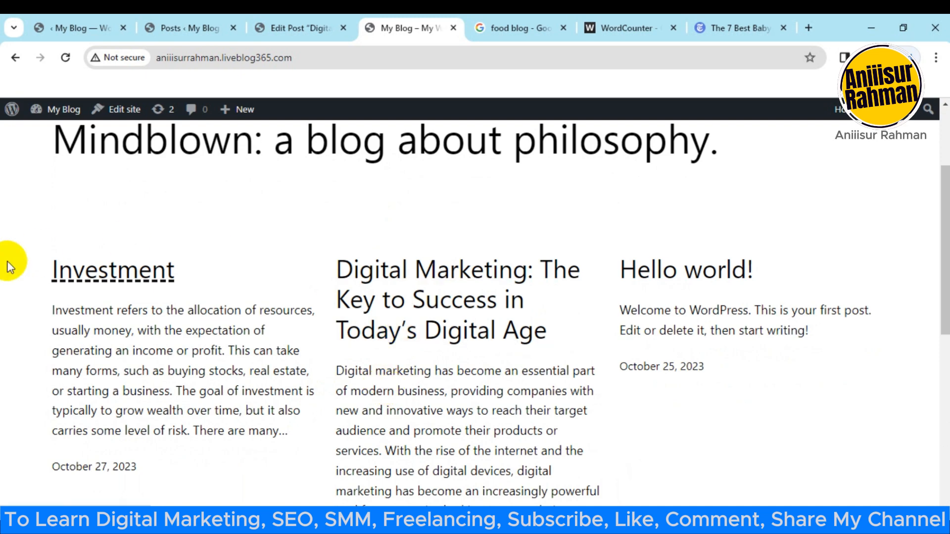
right_click(136, 279)
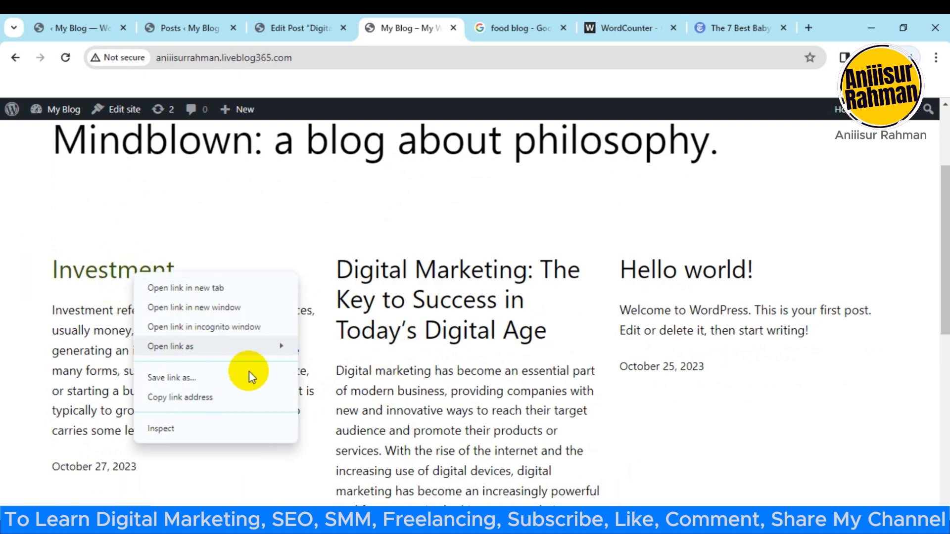
click(191, 396)
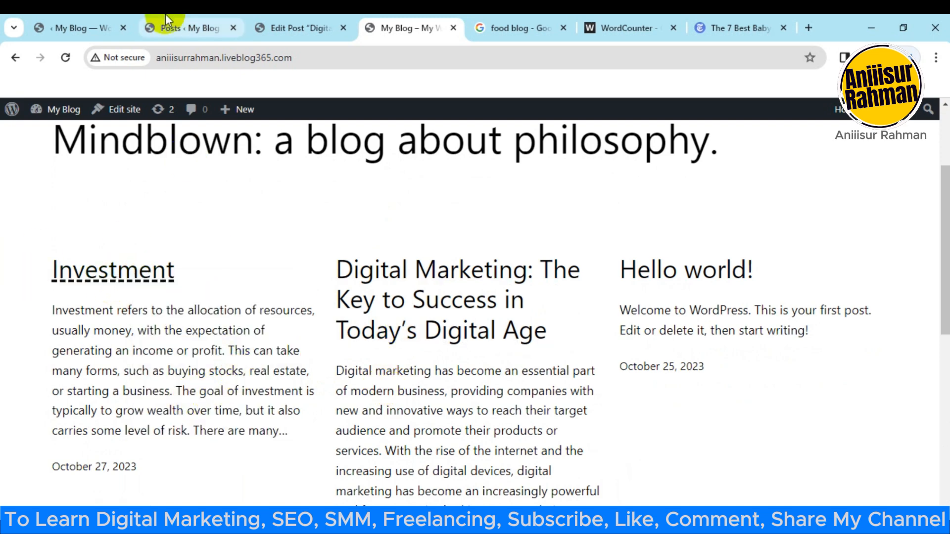
Step: Link "Digital marketing" at the start of the paragraph below the image to the copied Investment post address ending in ?p=15
click(223, 29)
click(287, 28)
scroll(238, 391, up, 5)
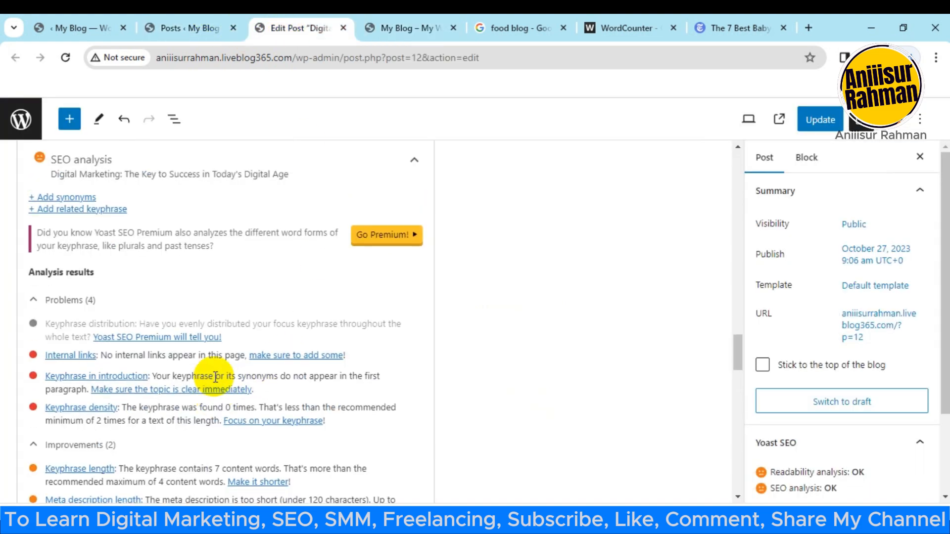
scroll(241, 398, up, 15)
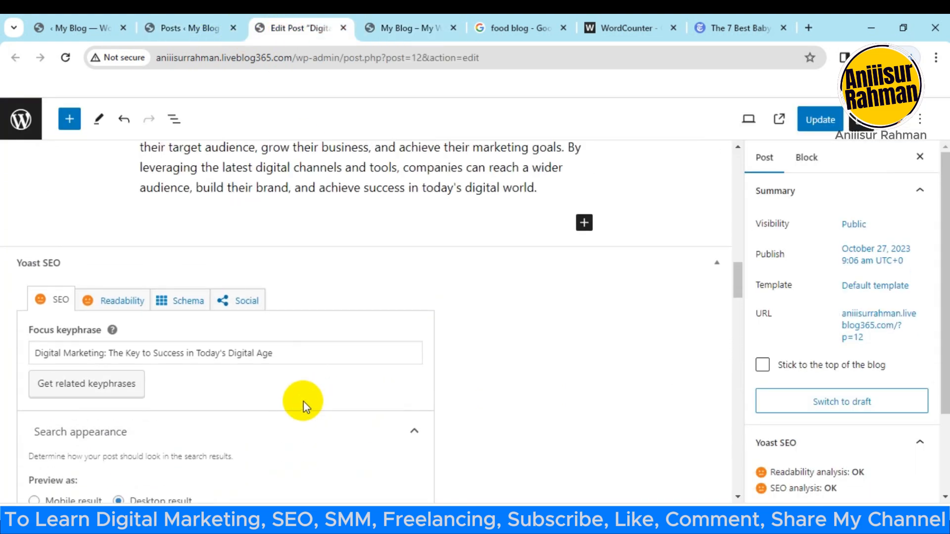
scroll(303, 407, up, 3)
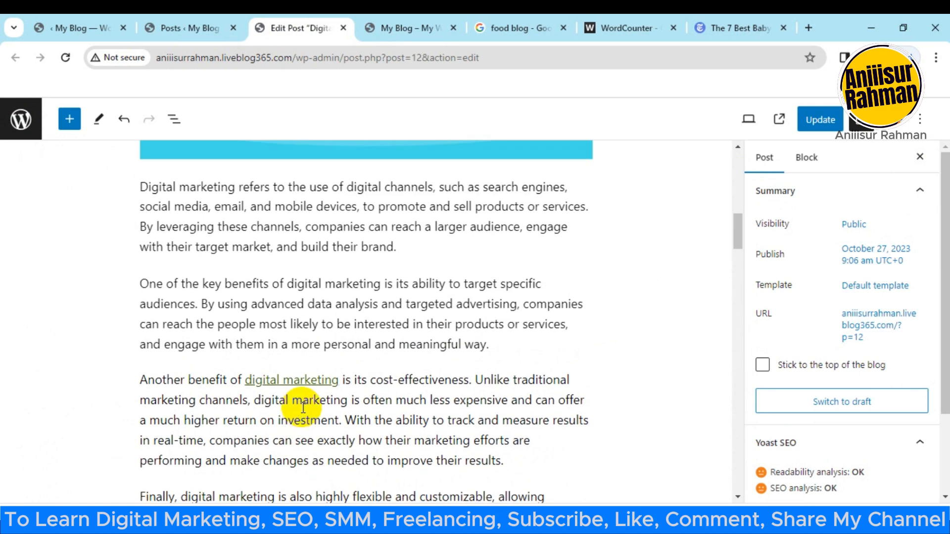
drag(141, 187, 232, 187)
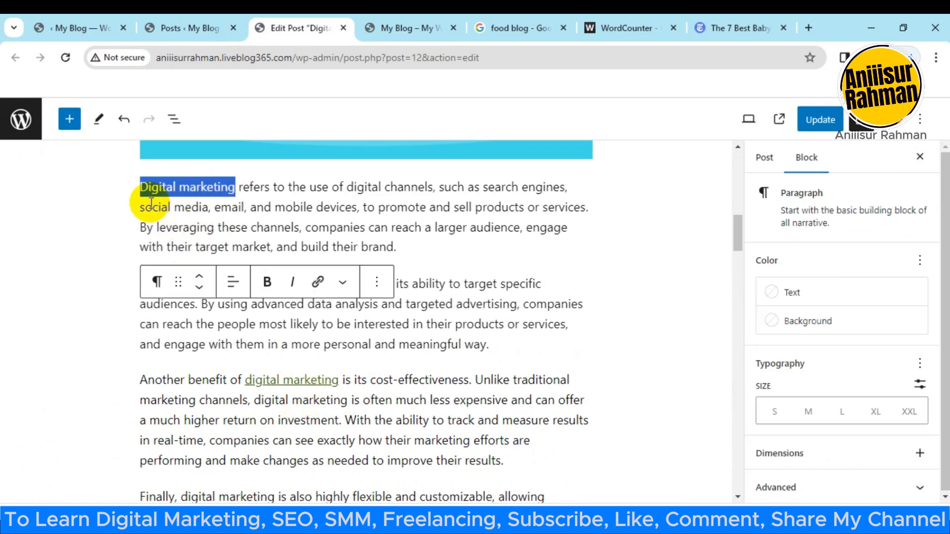
click(319, 283)
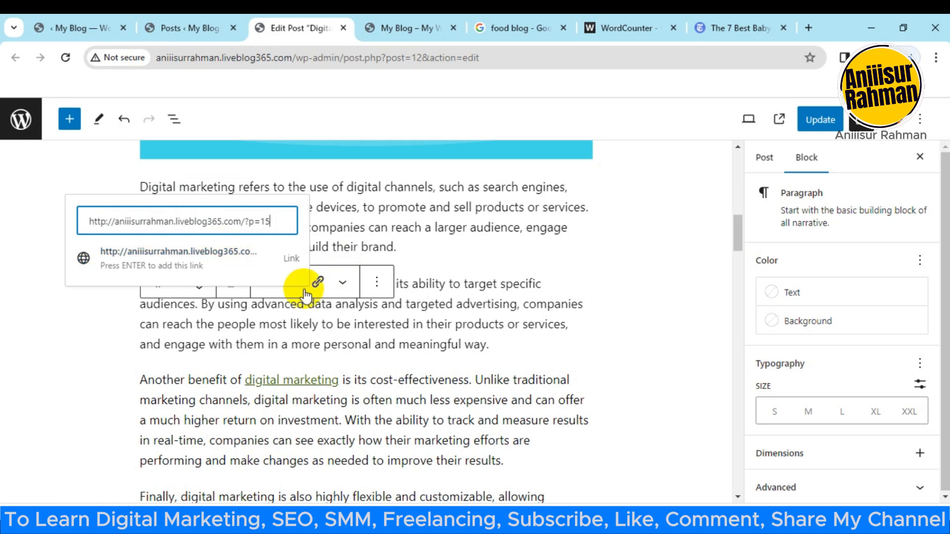
key(Return)
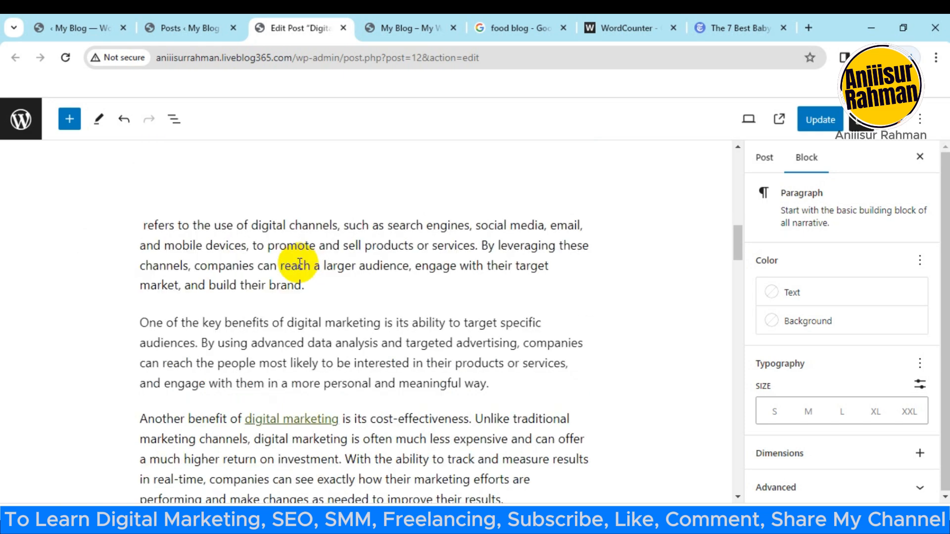
click(353, 304)
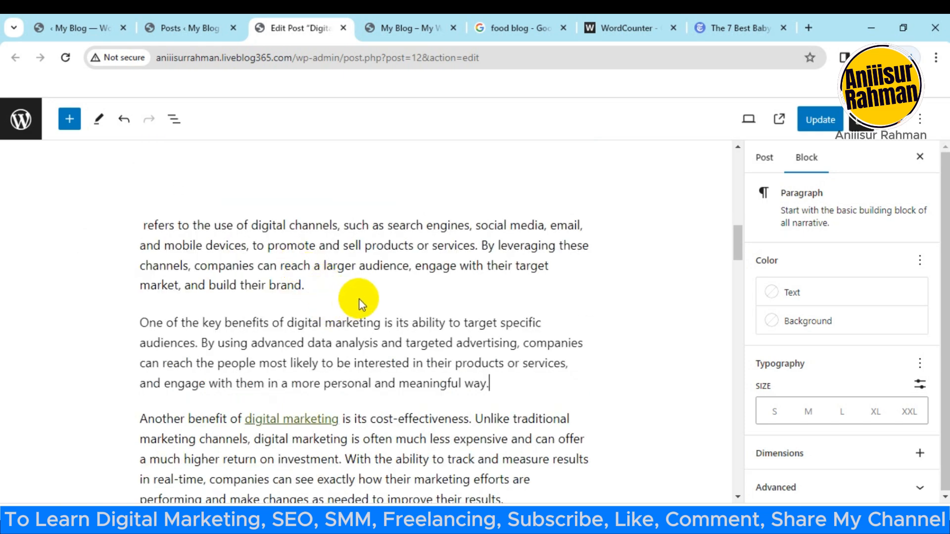
Step: Check the updated Yoast SEO analysis for the internal link result and the remaining keyphrase and meta description issues
scroll(462, 244, down, 5)
scroll(338, 328, down, 12)
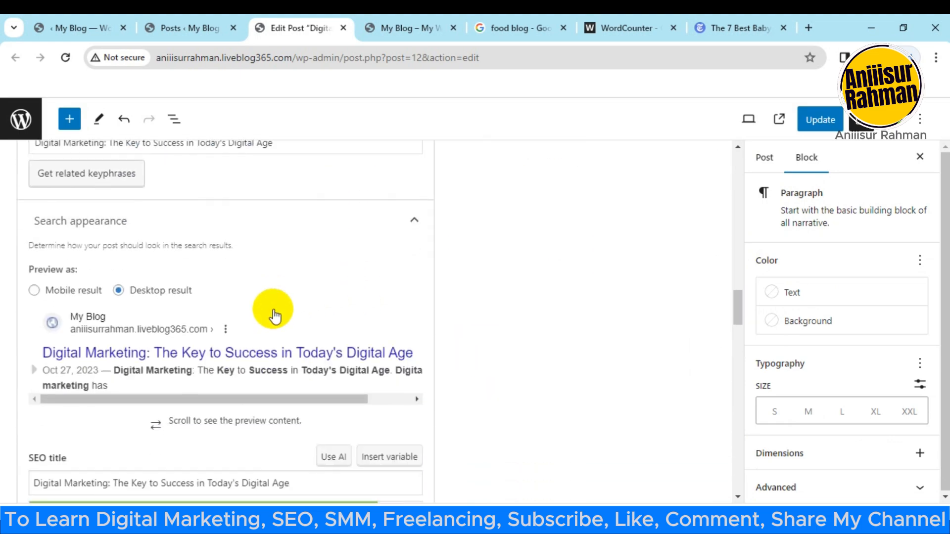
scroll(277, 287, down, 2)
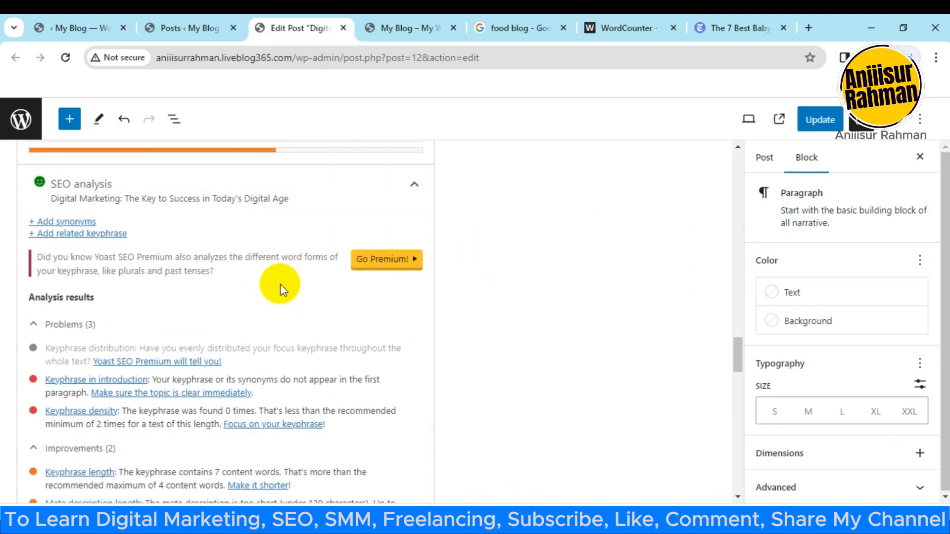
scroll(248, 282, up, 1)
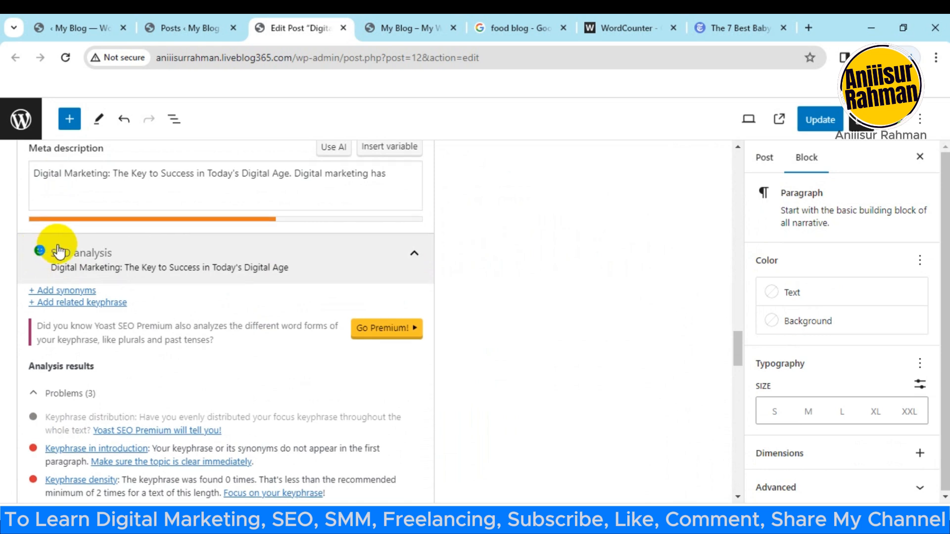
scroll(60, 252, down, 3)
scroll(155, 364, down, 4)
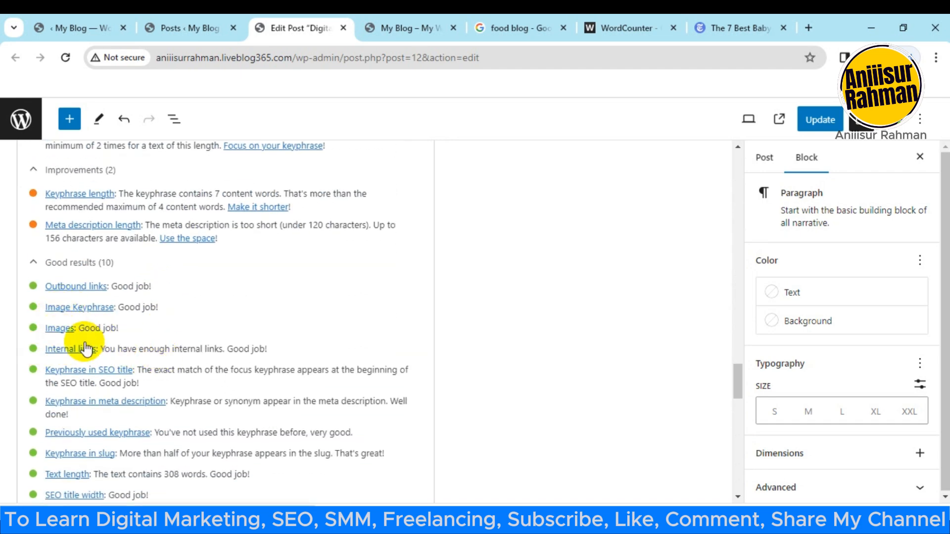
scroll(119, 351, up, 3)
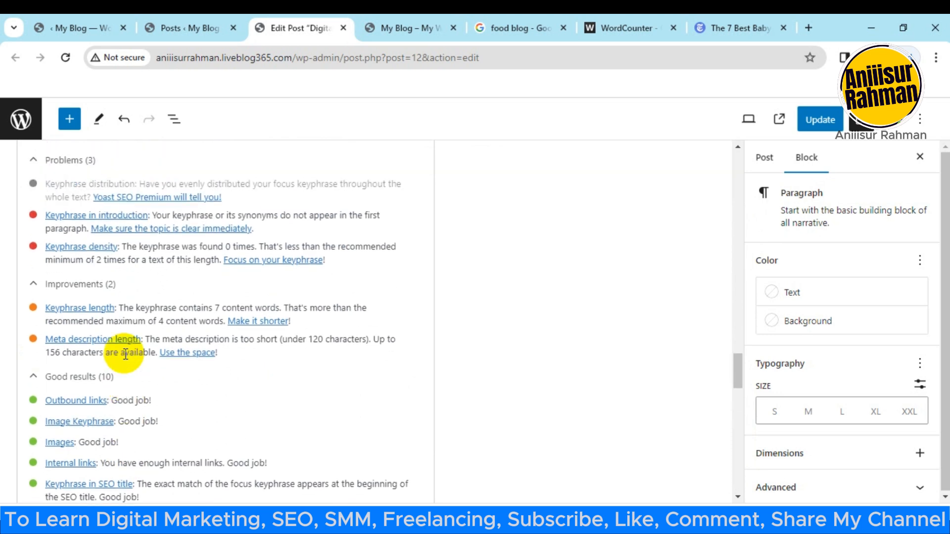
scroll(131, 338, up, 2)
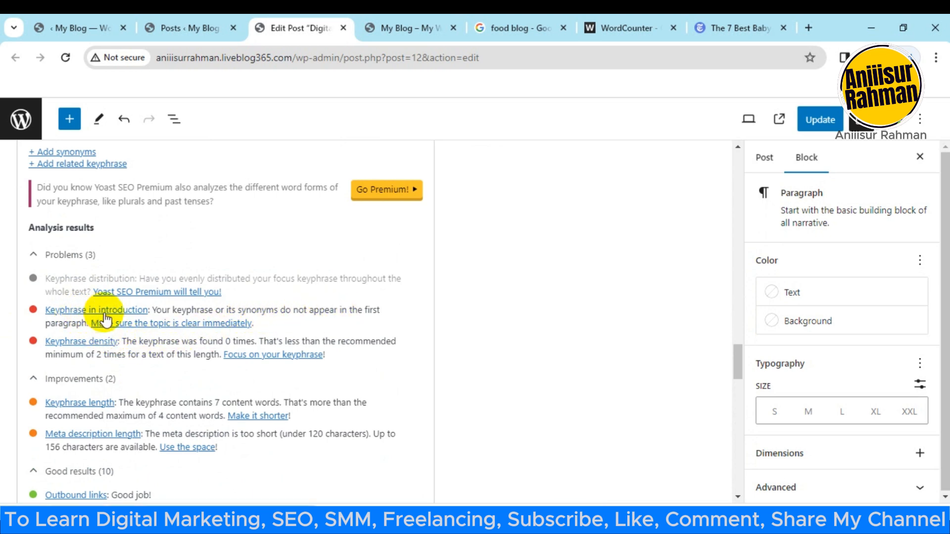
scroll(144, 351, up, 2)
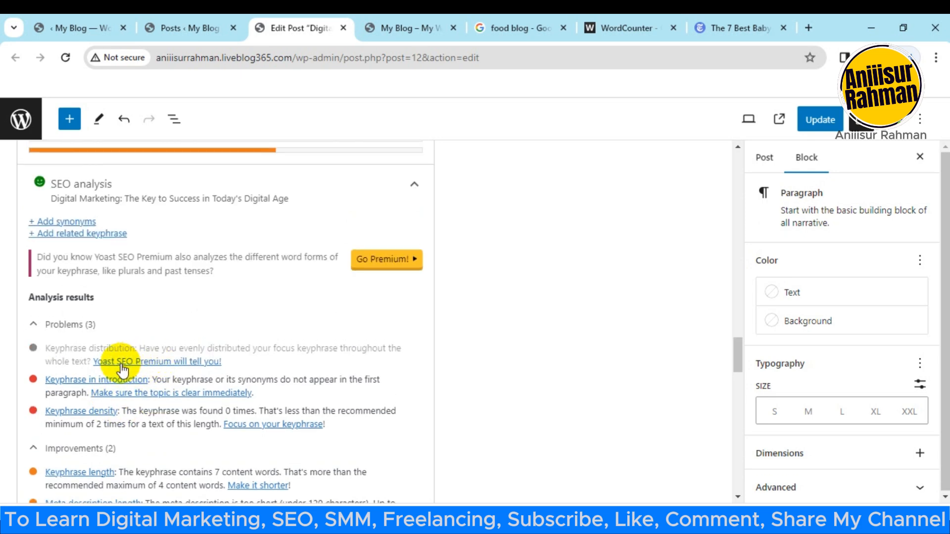
scroll(736, 344, up, 10)
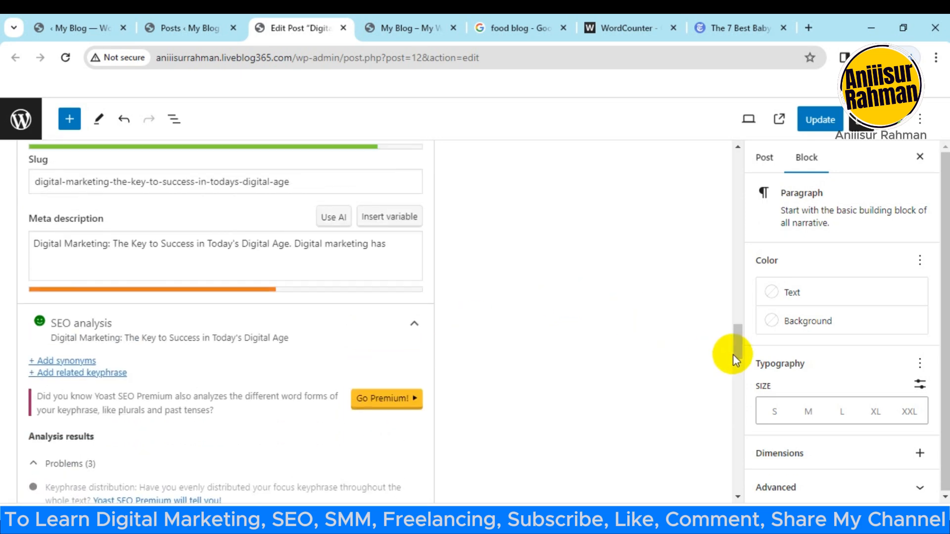
Step: Select the full post title "Digital Marketing: The Key to Success in Today's Digital Age" for copying
drag(743, 253, 735, 162)
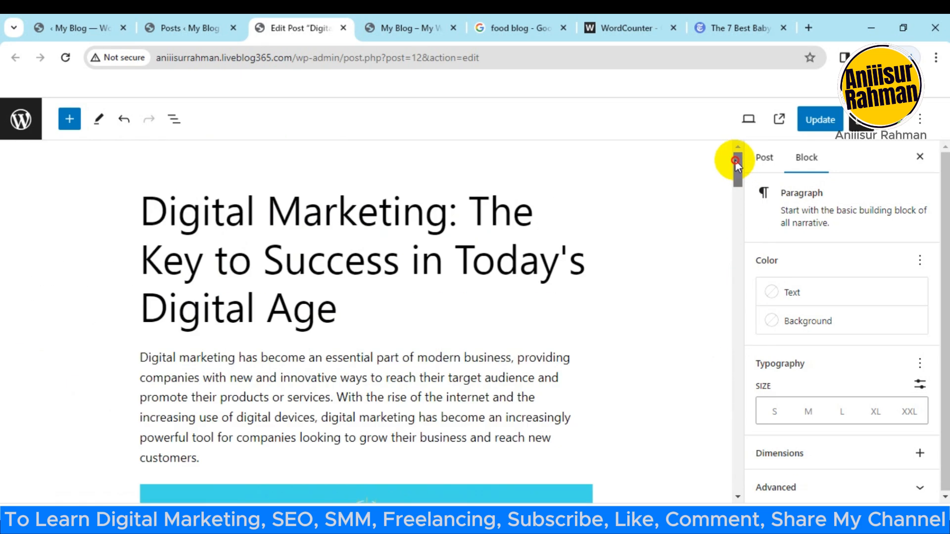
click(285, 246)
drag(140, 213, 526, 218)
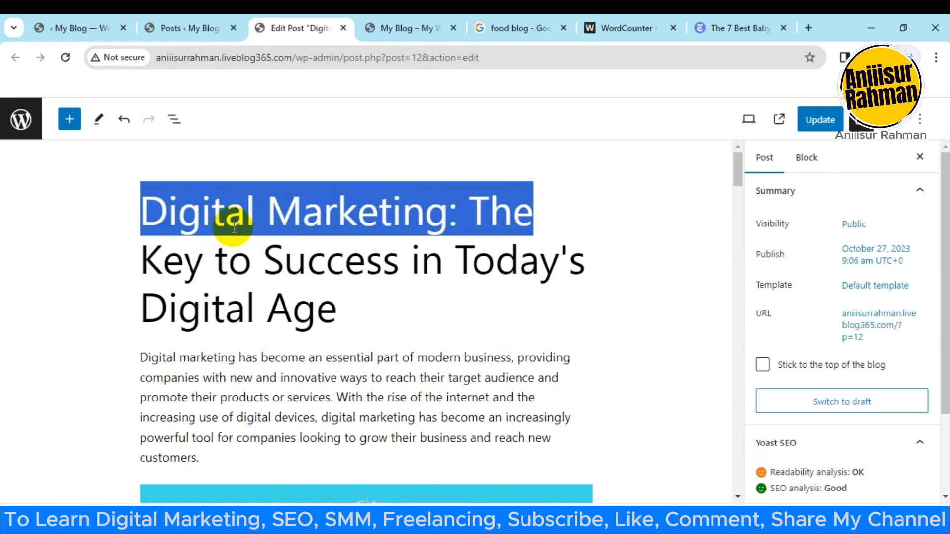
drag(140, 212, 381, 312)
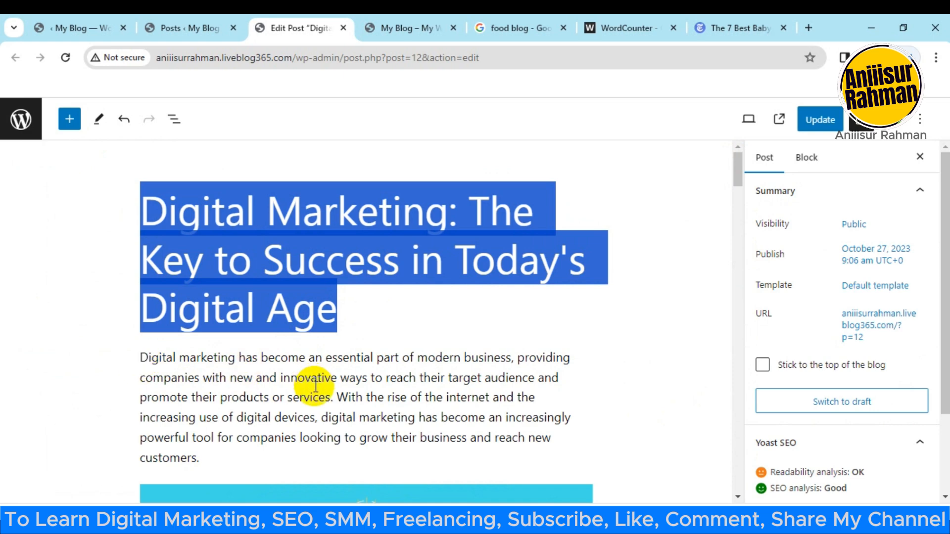
Step: Split the opening paragraph before "With the rise of the internet" and end its first part with the pasted sentence "Digital Marketing: The Key to Success in Today's Digital Age."
click(344, 403)
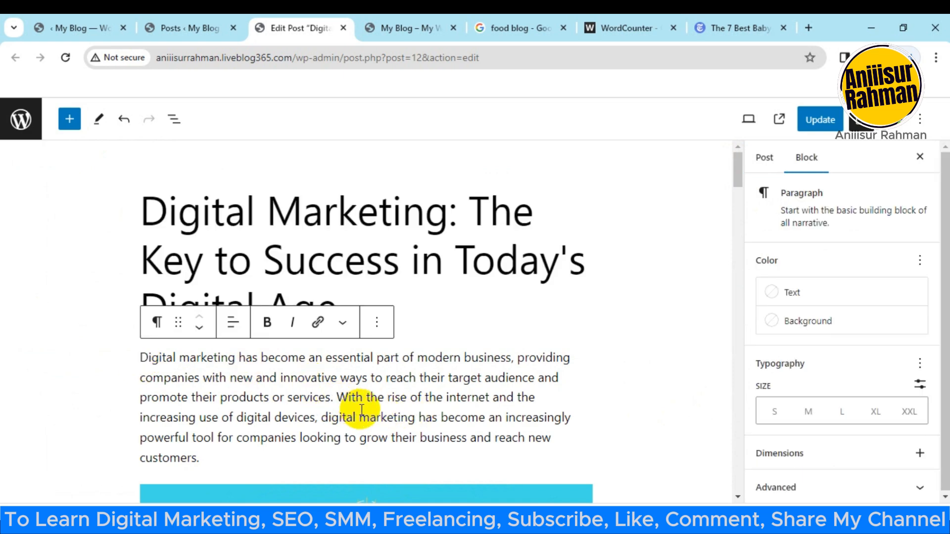
key(Return)
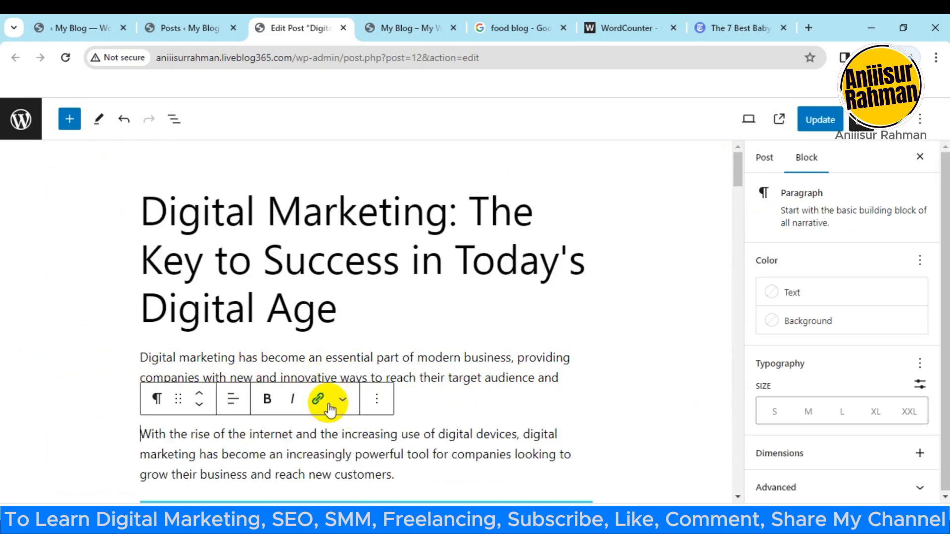
click(375, 391)
key(ctrl+v)
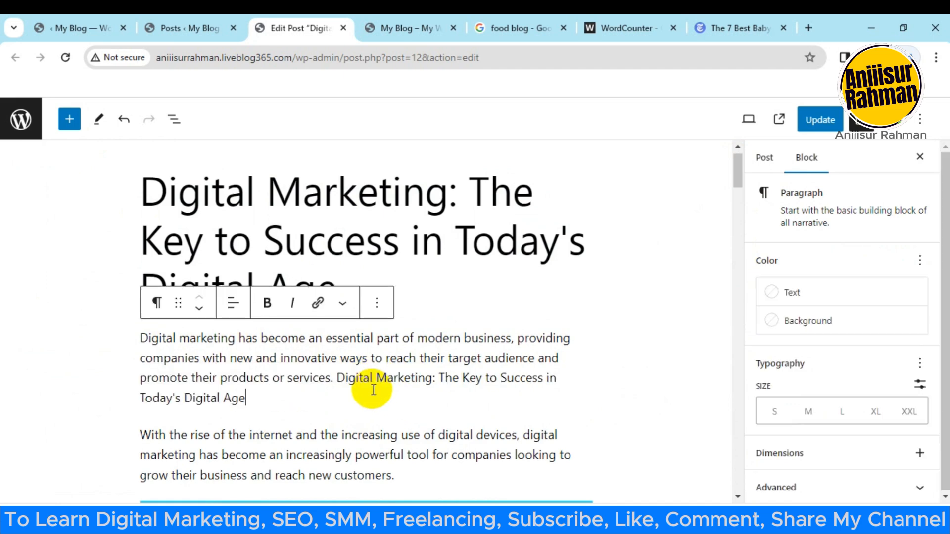
click(471, 384)
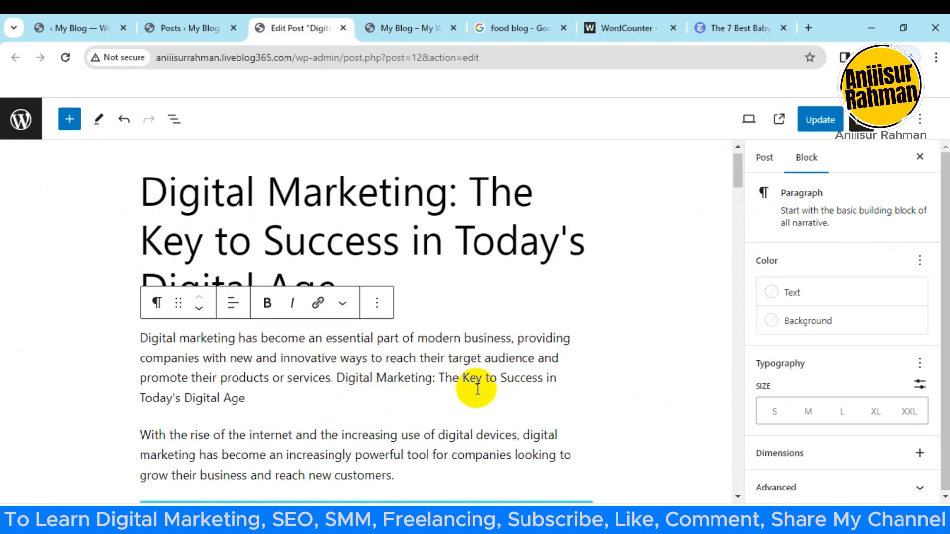
scroll(477, 379, down, 2)
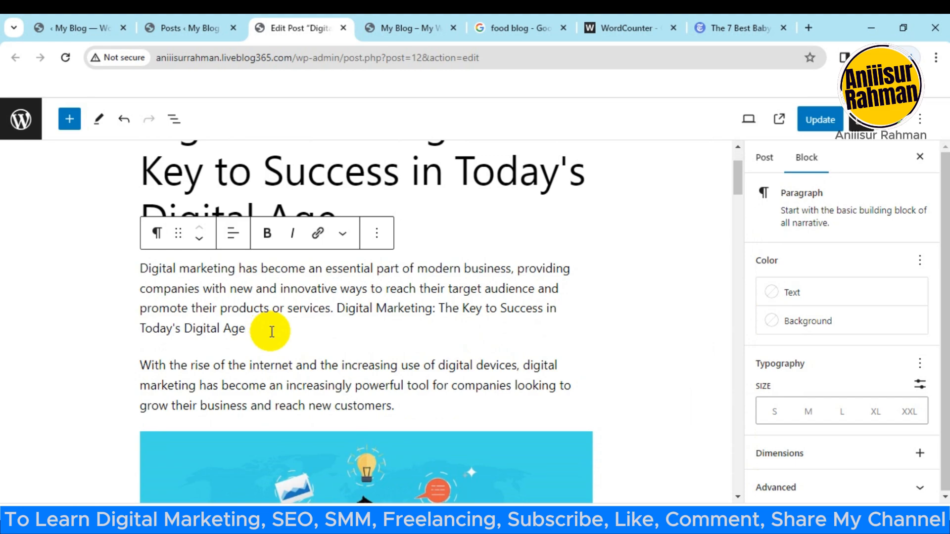
text(.)
Step: Check the updated Yoast SEO analysis for the keyphrase in introduction and keyphrase density results
scroll(310, 337, down, 6)
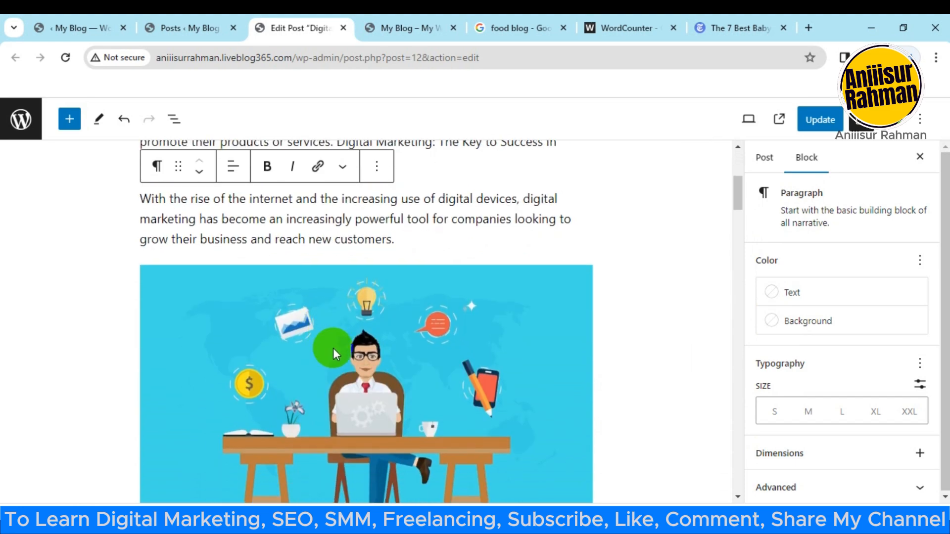
scroll(428, 345, down, 15)
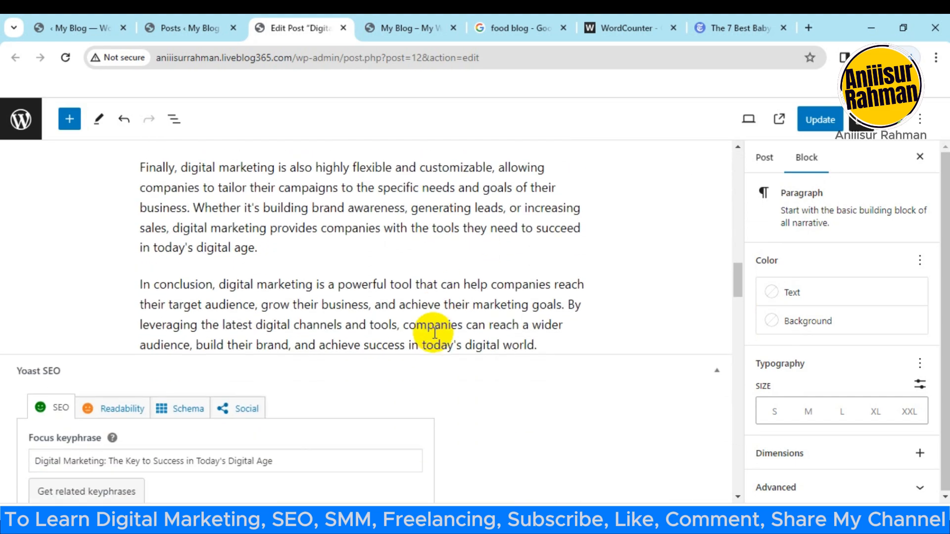
scroll(439, 327, down, 4)
scroll(442, 328, down, 12)
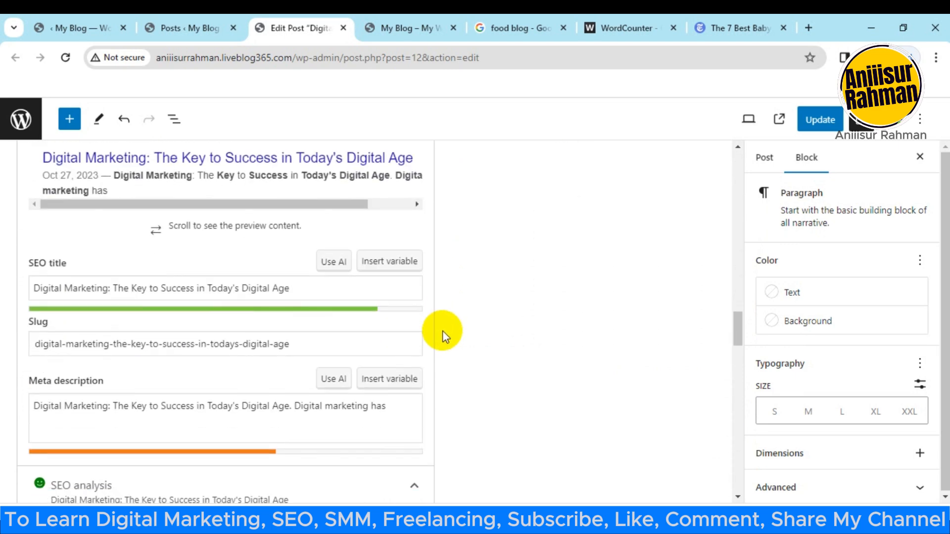
scroll(442, 331, down, 1)
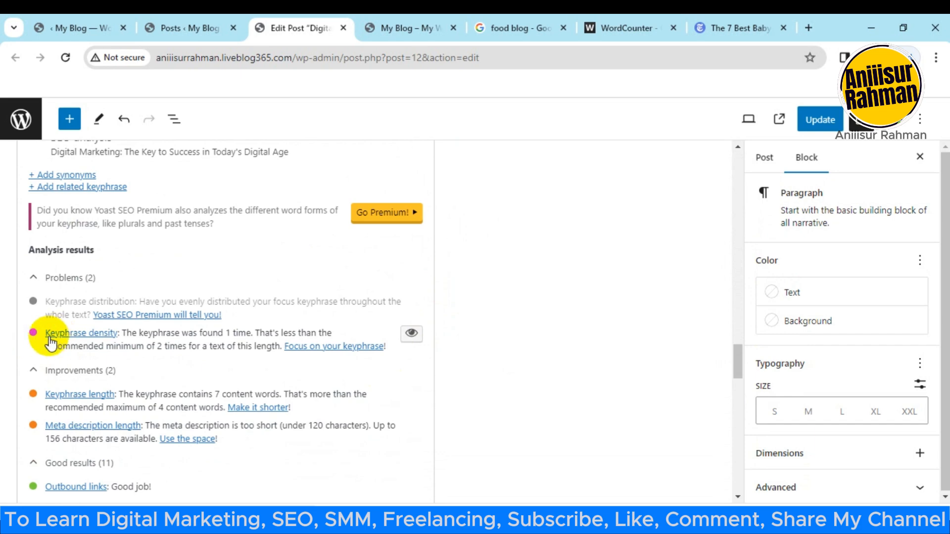
scroll(142, 345, down, 3)
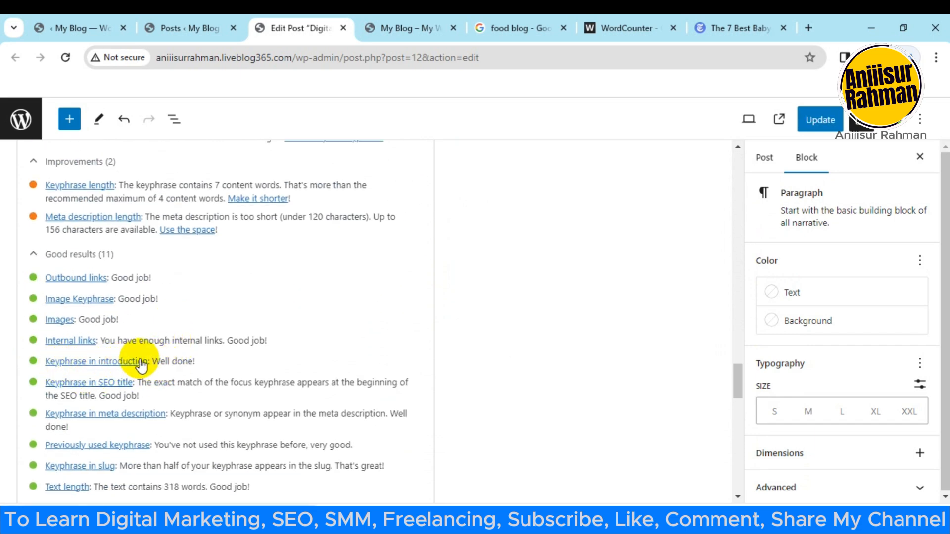
scroll(206, 384, up, 2)
scroll(216, 416, up, 1)
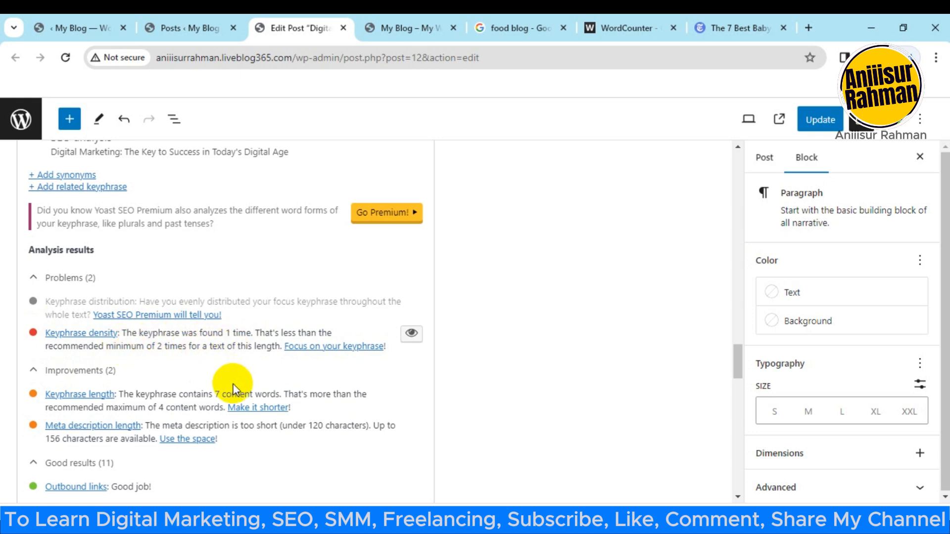
Step: Copy the full post title and paste it at the end of the paragraph that finishes with "build their brand."
scroll(227, 406, up, 15)
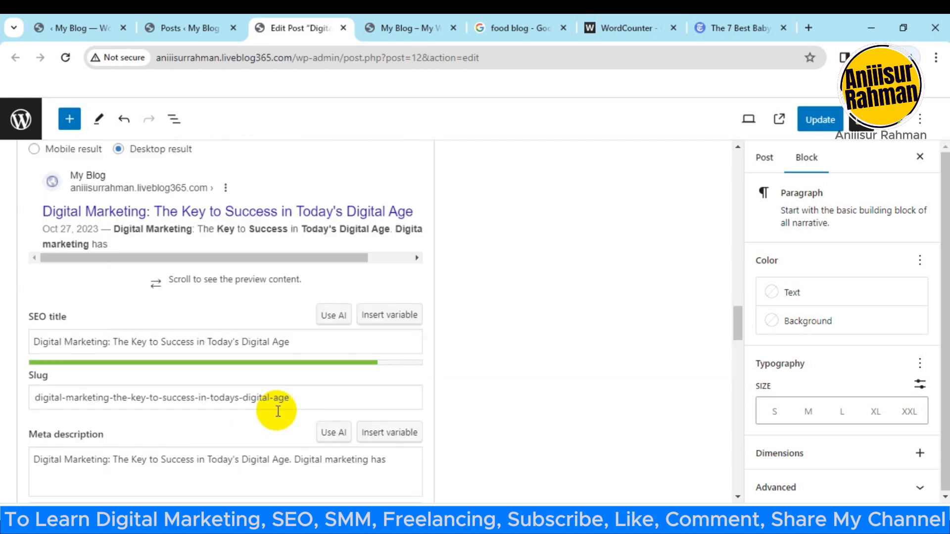
scroll(292, 401, up, 10)
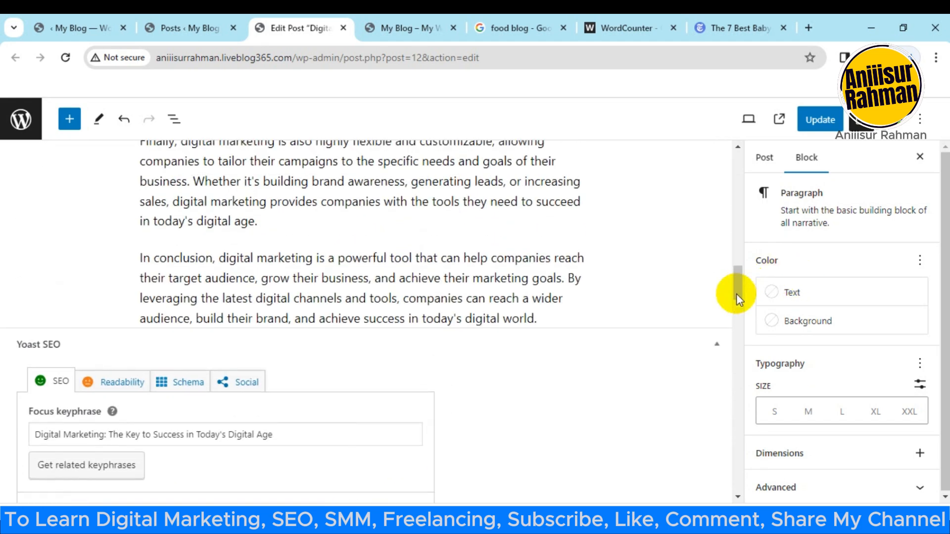
drag(736, 293, 738, 153)
click(449, 290)
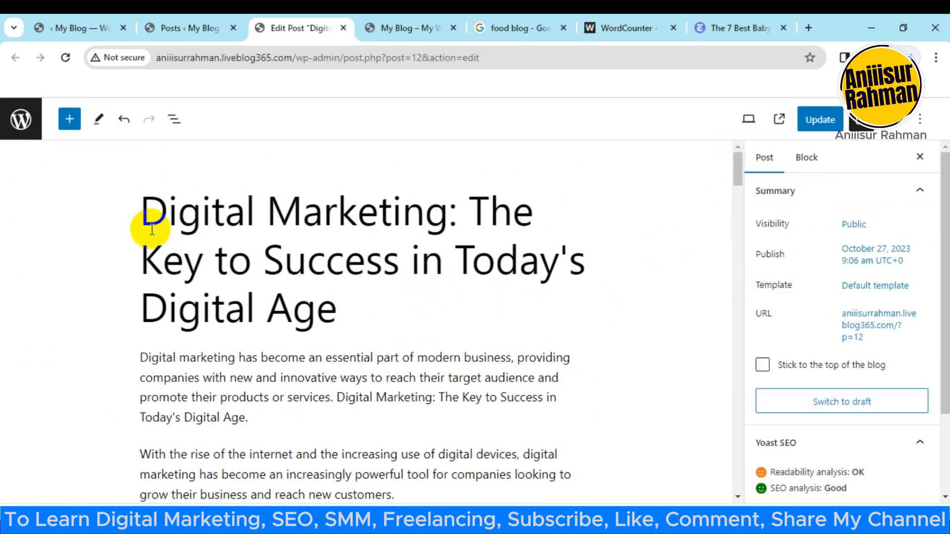
drag(148, 225, 367, 324)
key(ctrl+c)
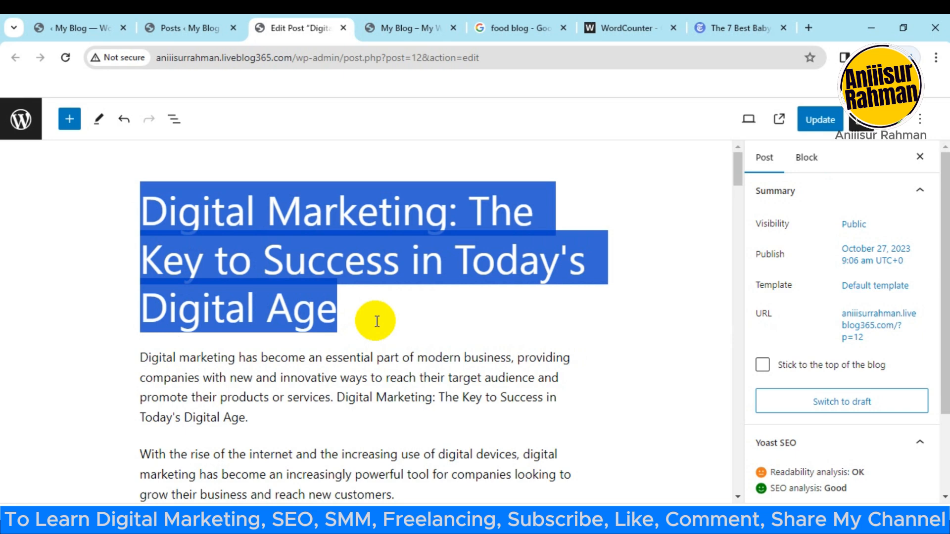
scroll(349, 301, down, 1)
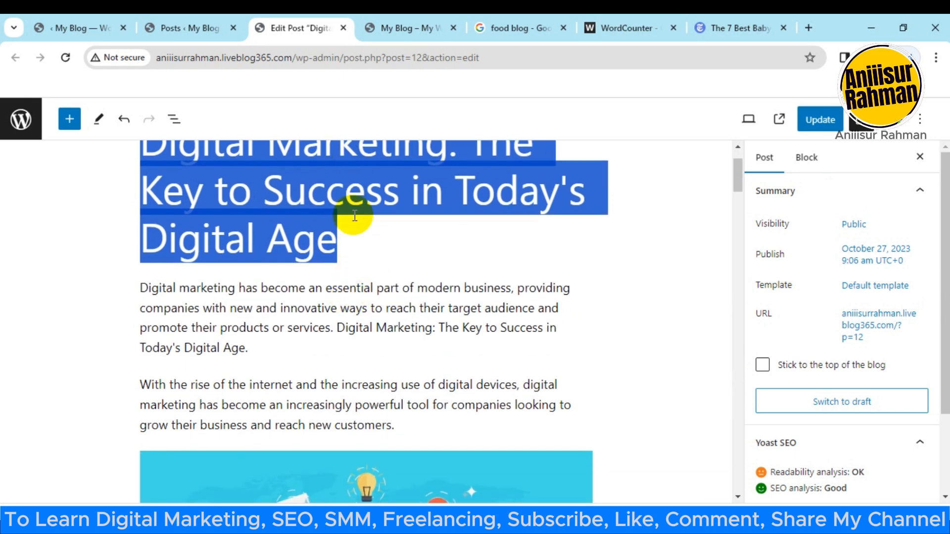
scroll(336, 192, up, 1)
scroll(245, 236, down, 8)
scroll(301, 247, down, 2)
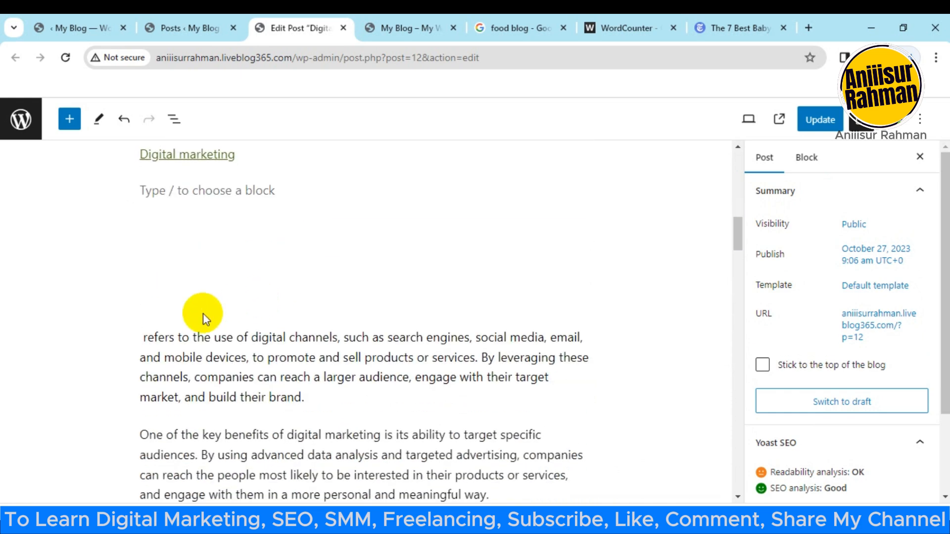
click(371, 377)
scroll(329, 391, down, 1)
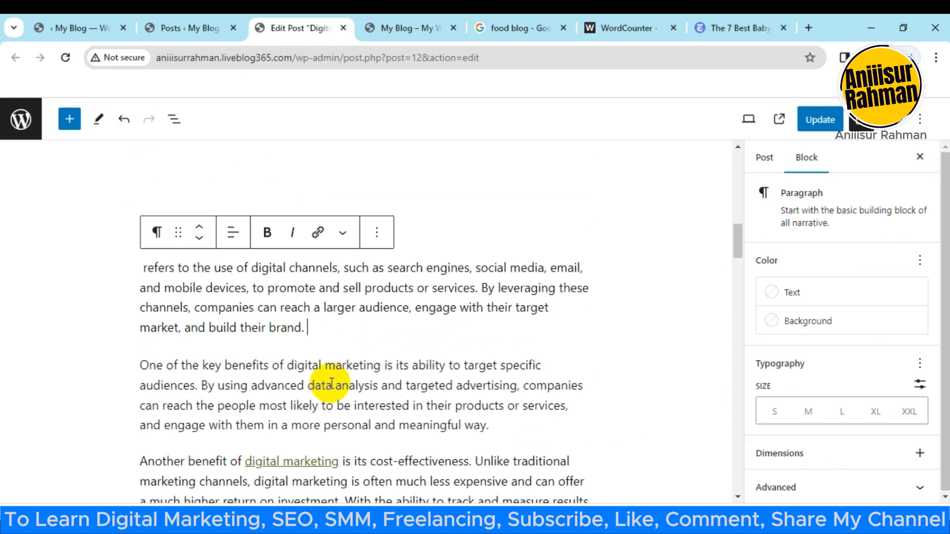
key(ctrl+v)
Step: Check the Yoast SEO analysis for the keyphrase density result after the second keyphrase insertion
scroll(337, 366, down, 10)
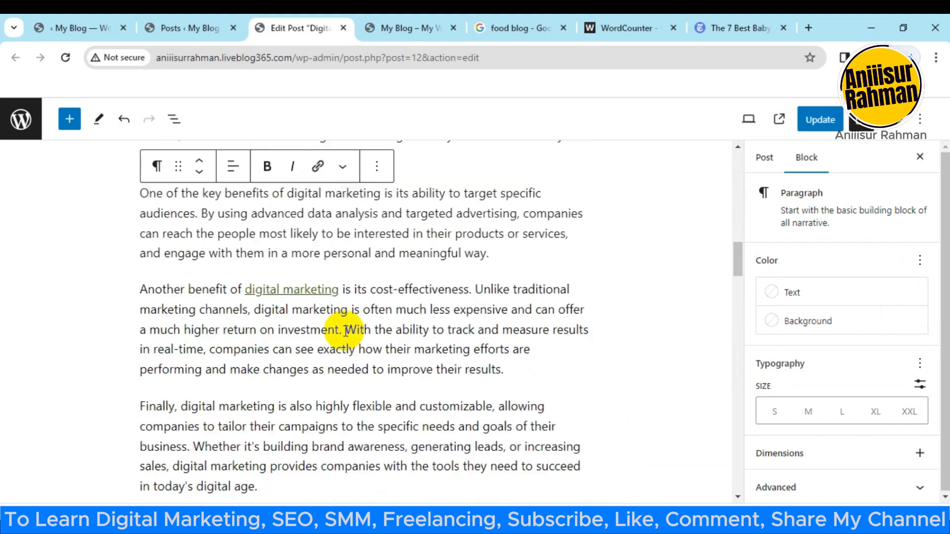
scroll(363, 317, down, 8)
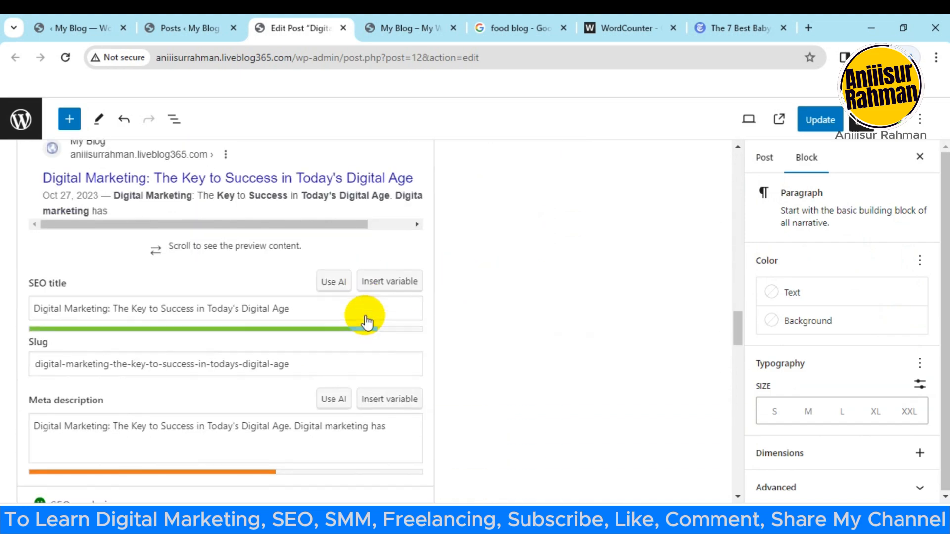
scroll(366, 315, down, 6)
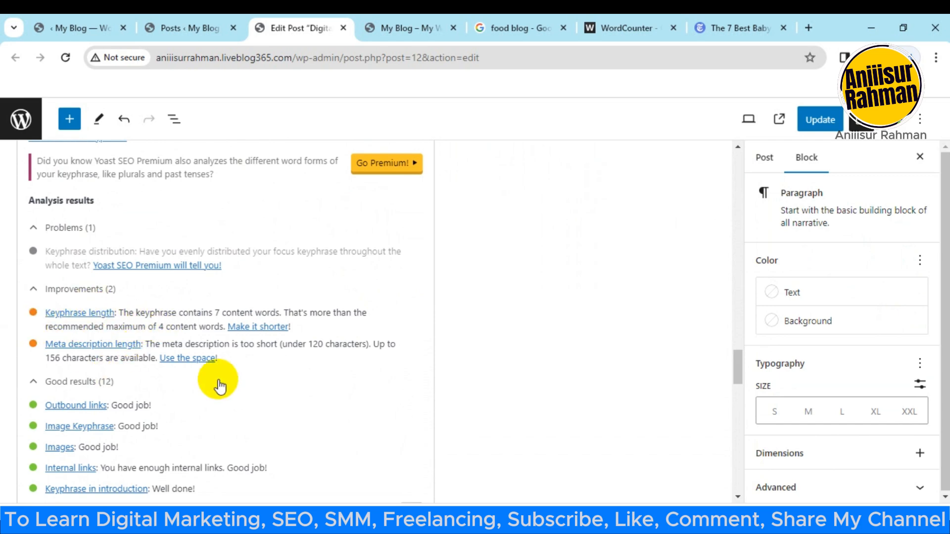
scroll(208, 391, down, 4)
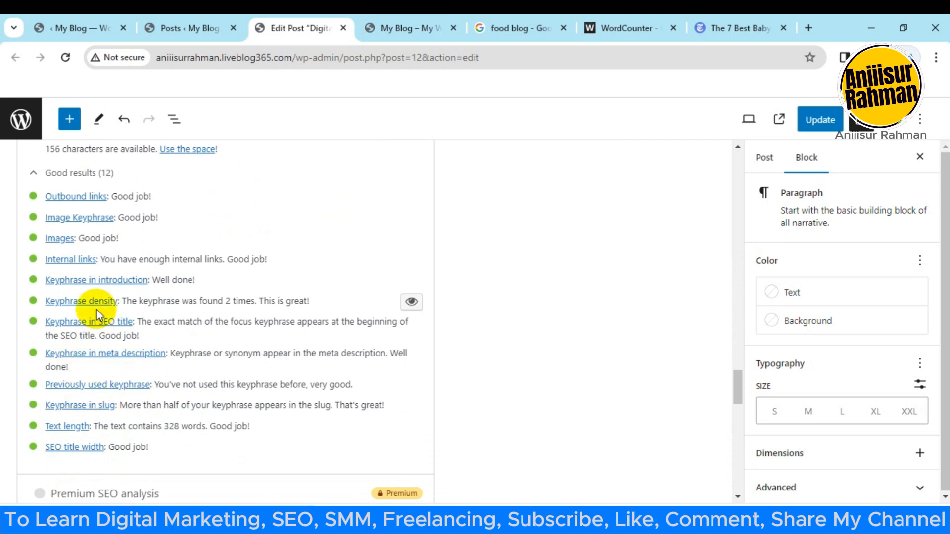
scroll(104, 453, up, 3)
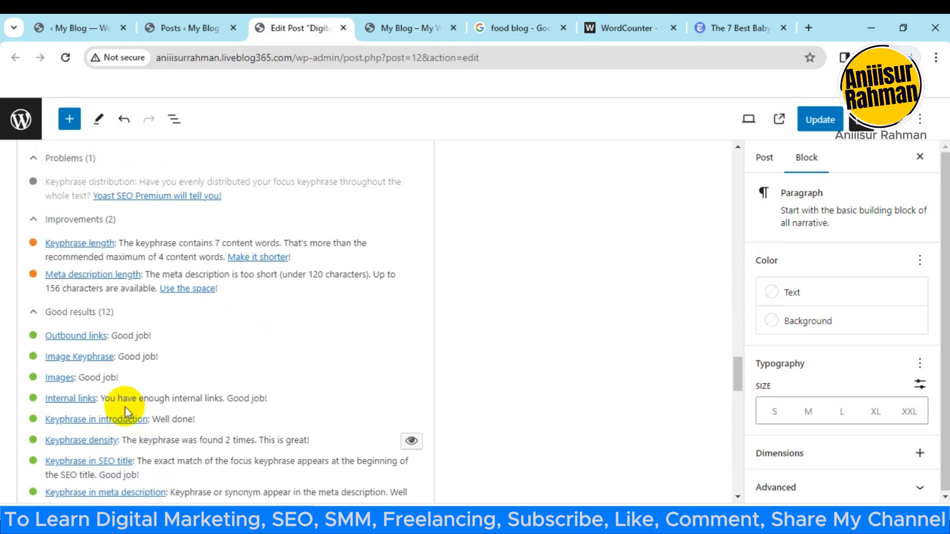
scroll(128, 413, up, 2)
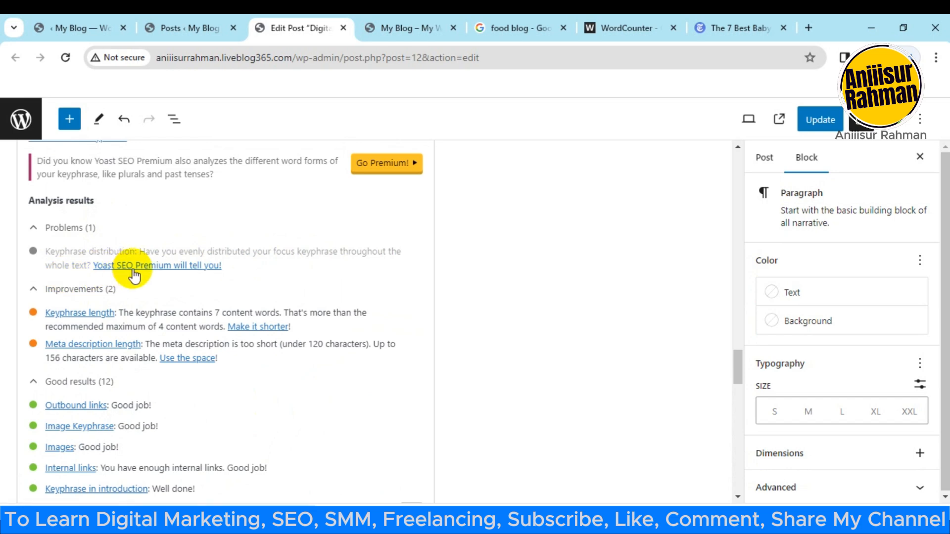
Step: Collapse and reopen the Problems group, and review the keyphrase length and meta description length improvements
click(35, 233)
click(37, 232)
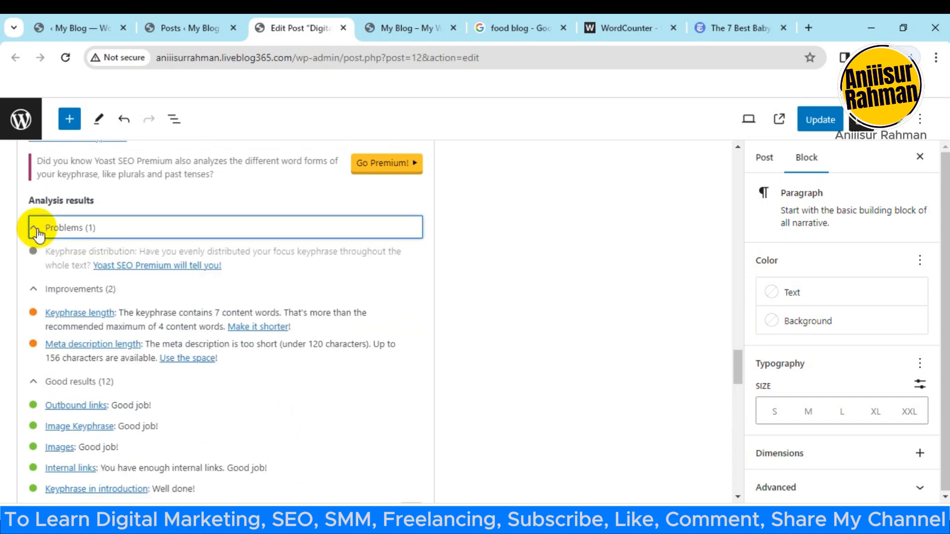
click(36, 231)
click(37, 230)
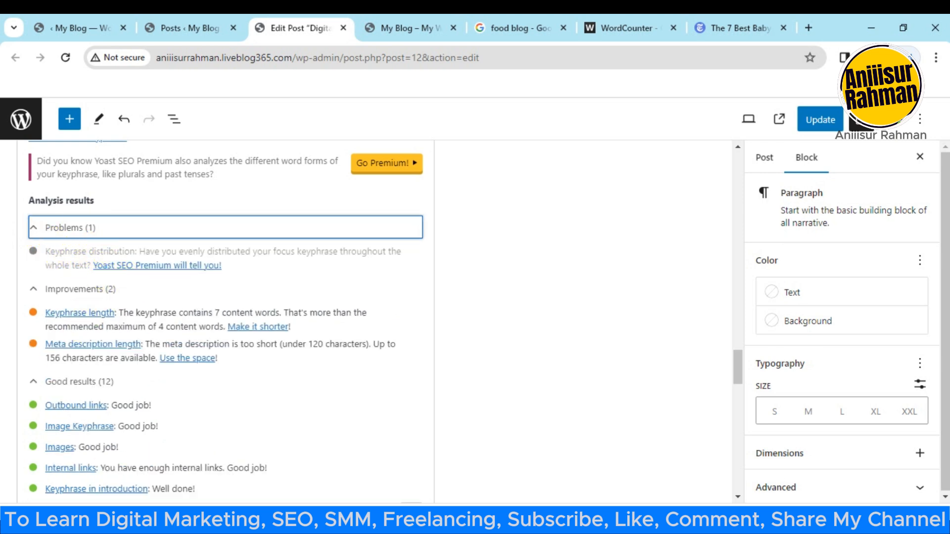
scroll(203, 414, down, 2)
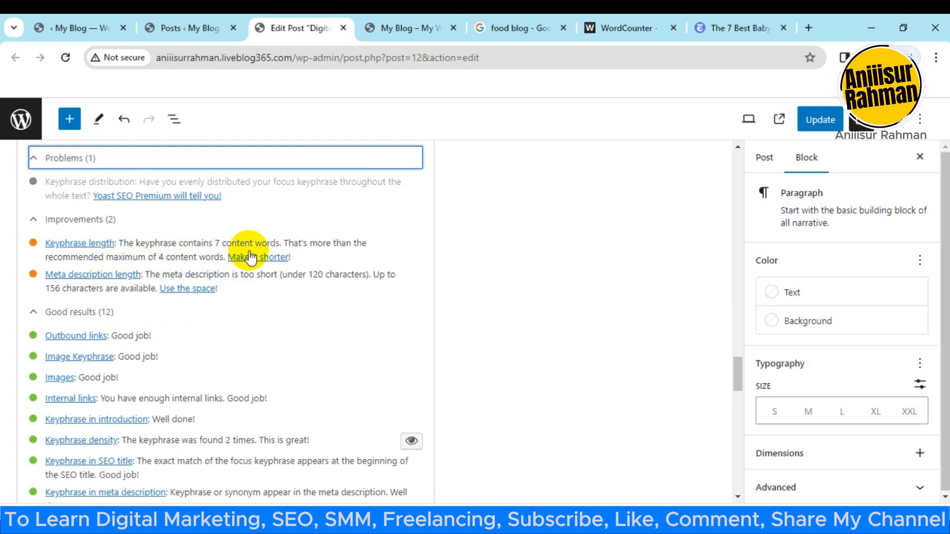
scroll(248, 406, up, 10)
scroll(322, 396, down, 4)
Step: Select only the words "Digital Marketing" in the post title for copying
drag(738, 356, 729, 163)
click(168, 216)
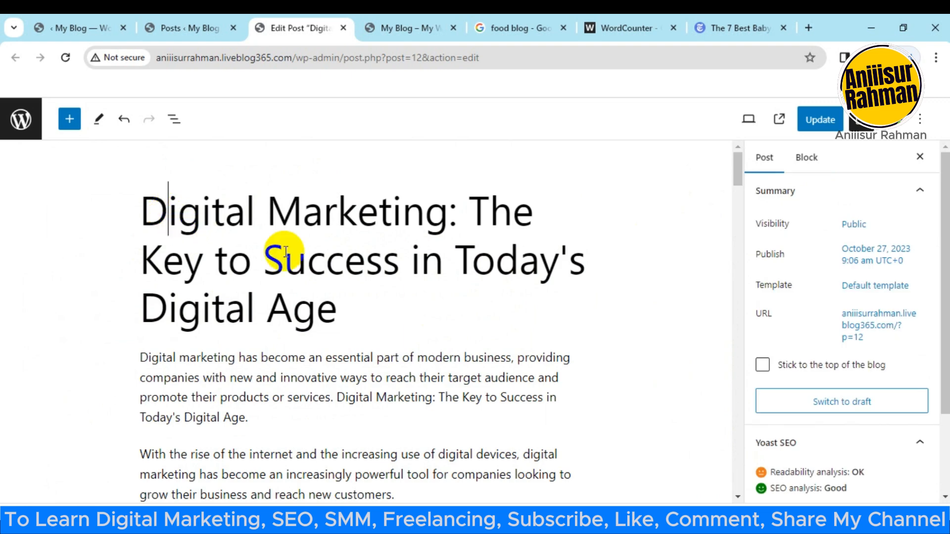
drag(142, 217, 403, 233)
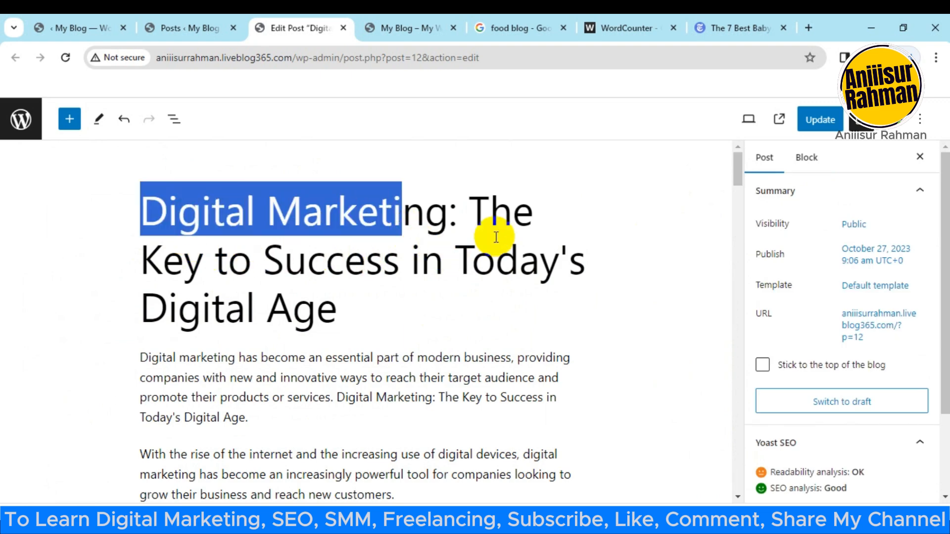
click(495, 260)
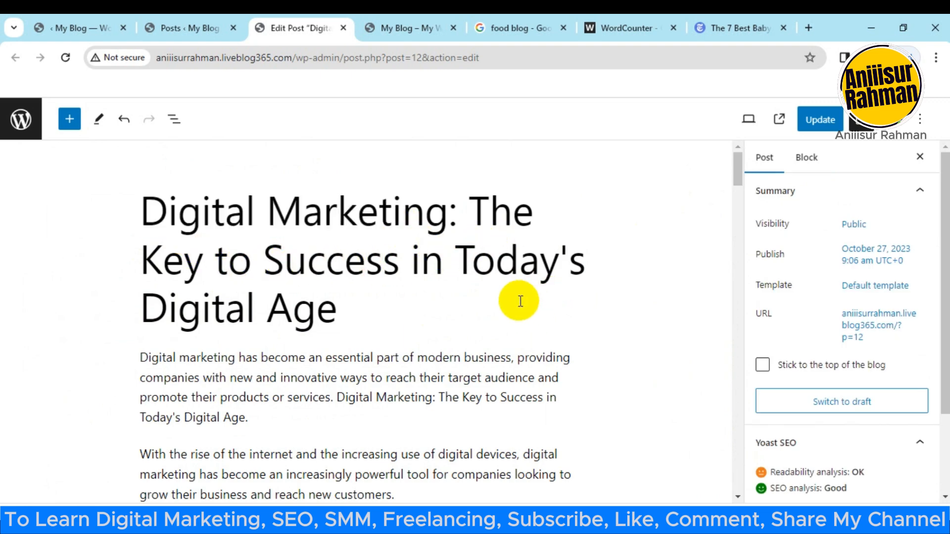
scroll(454, 221, down, 1)
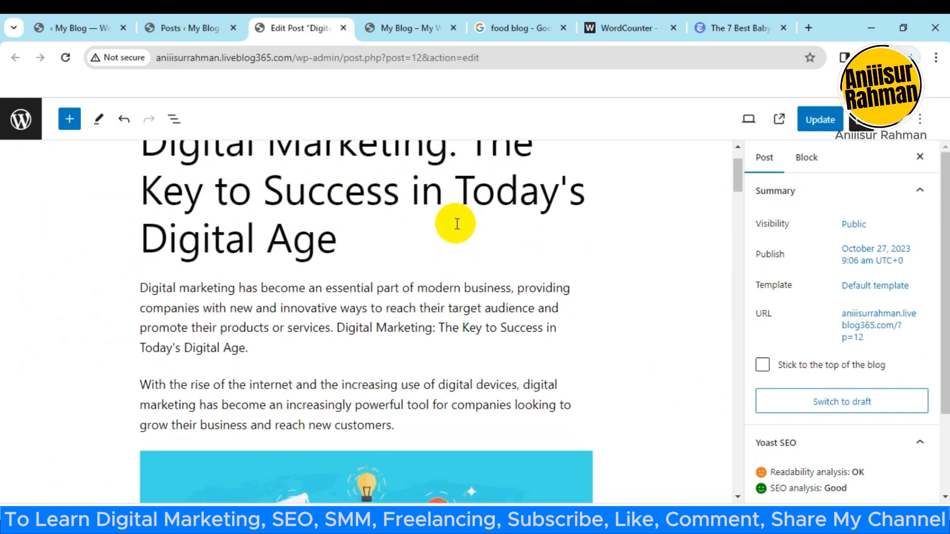
scroll(450, 227, up, 1)
drag(449, 218, 142, 210)
key(ctrl+c)
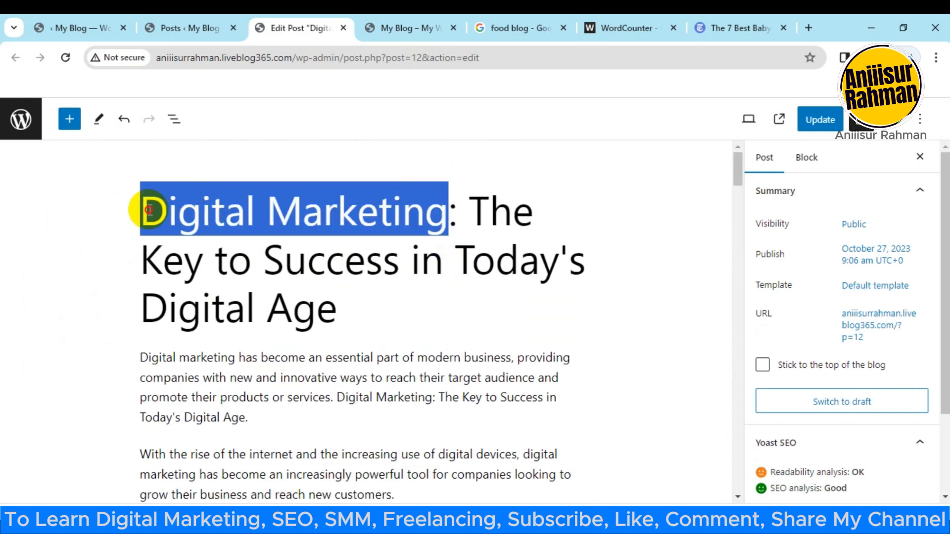
Step: Replace the sentence "Digital Marketing: The Key to Success in Today's Digital Age." in the first paragraph with the copied "Digital Marketing"
scroll(276, 339, down, 2)
click(280, 341)
drag(334, 328, 362, 350)
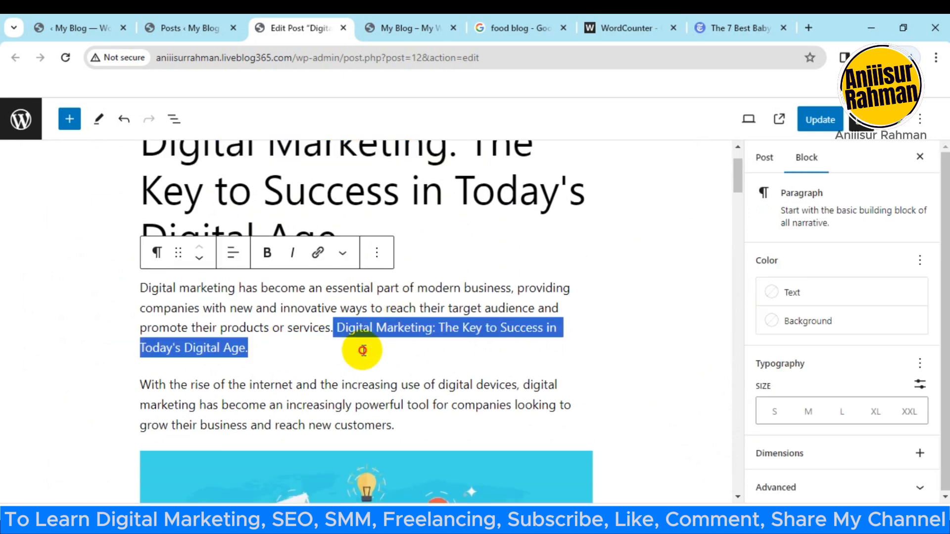
key(ctrl+v)
scroll(371, 341, down, 5)
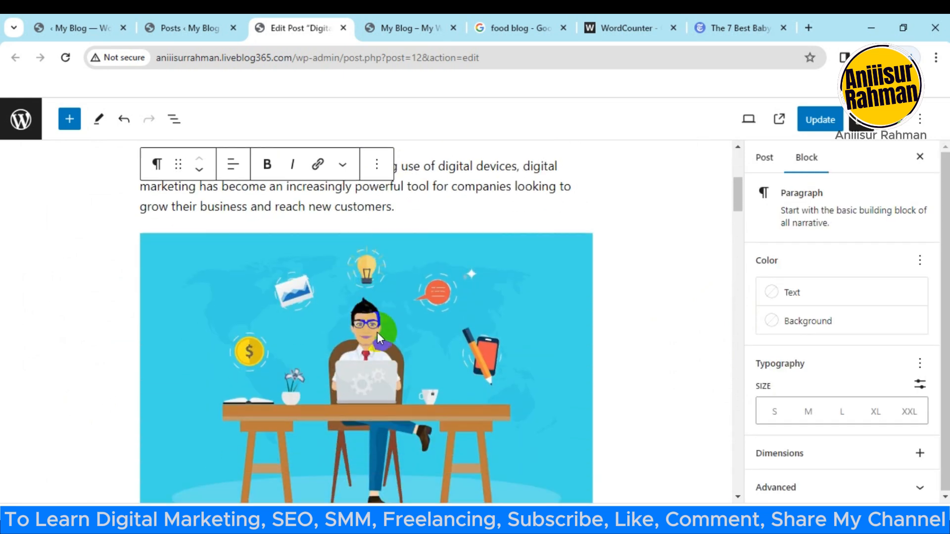
scroll(378, 325, down, 5)
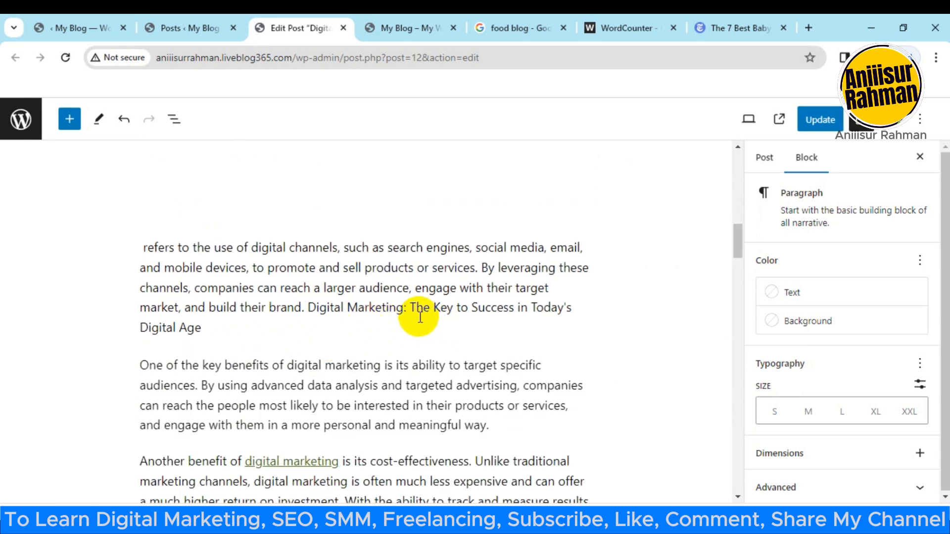
Step: Replace the full title phrase ending the "refers to the use" paragraph with "Digital Marketing", and append "Digital Marketing" to the "Finally" paragraph
drag(307, 310, 321, 322)
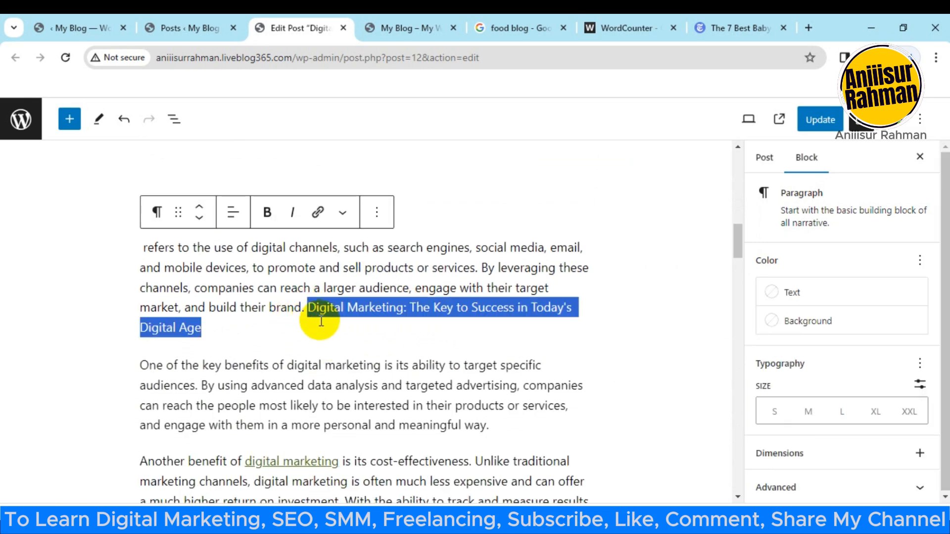
key(ctrl+v)
scroll(326, 317, down, 5)
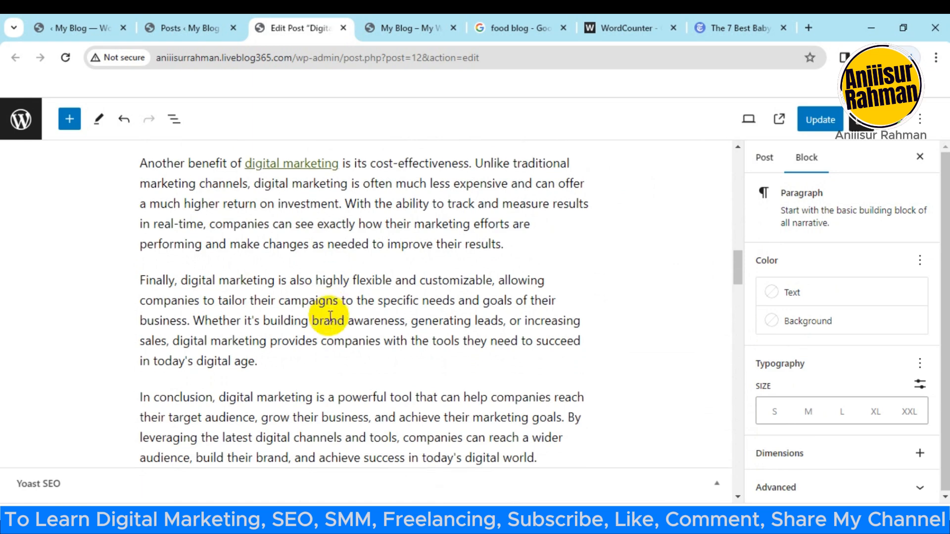
click(280, 361)
key(ctrl+v)
Step: Set the Yoast focus keyphrase to "Digital Marketing" and check the updated SEO analysis results
scroll(340, 346, down, 8)
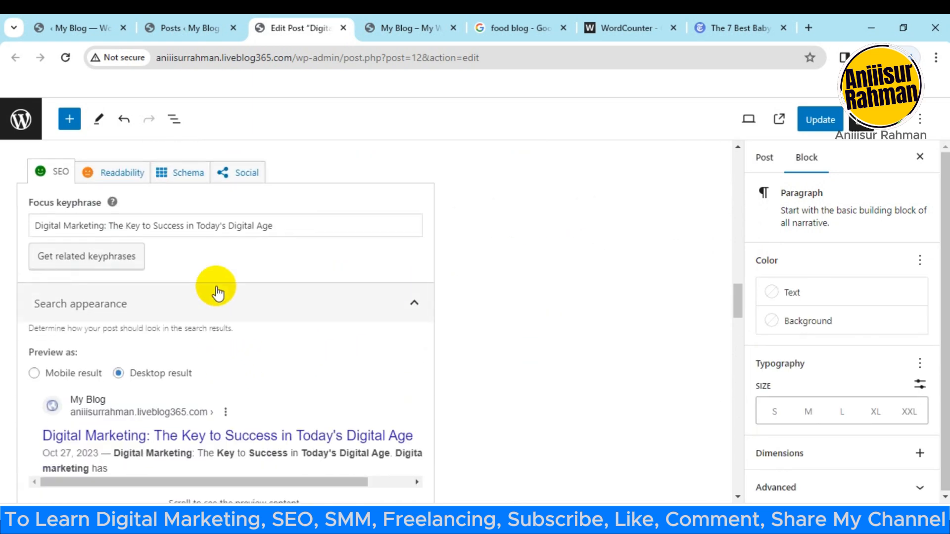
click(248, 228)
key(ctrl+a)
key(ctrl+v)
scroll(243, 248, down, 6)
scroll(237, 275, down, 6)
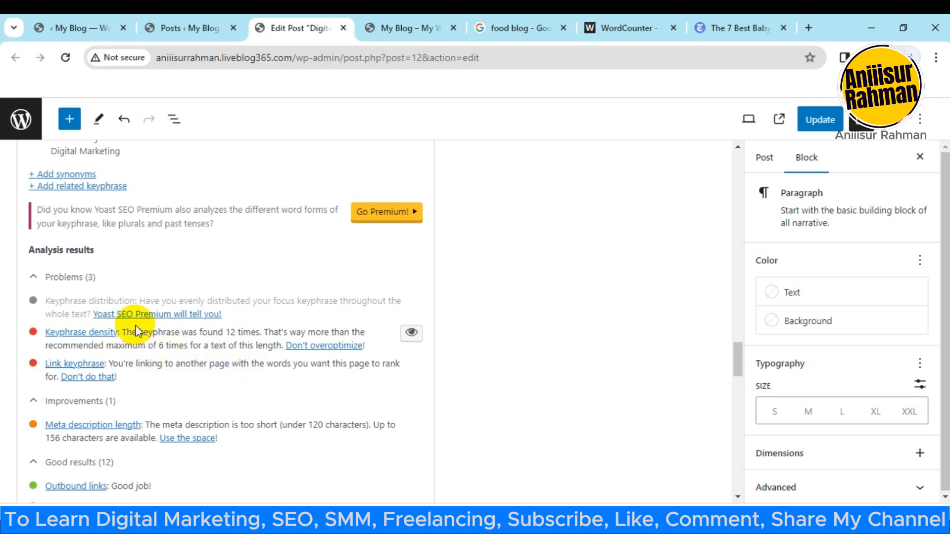
scroll(172, 331, down, 1)
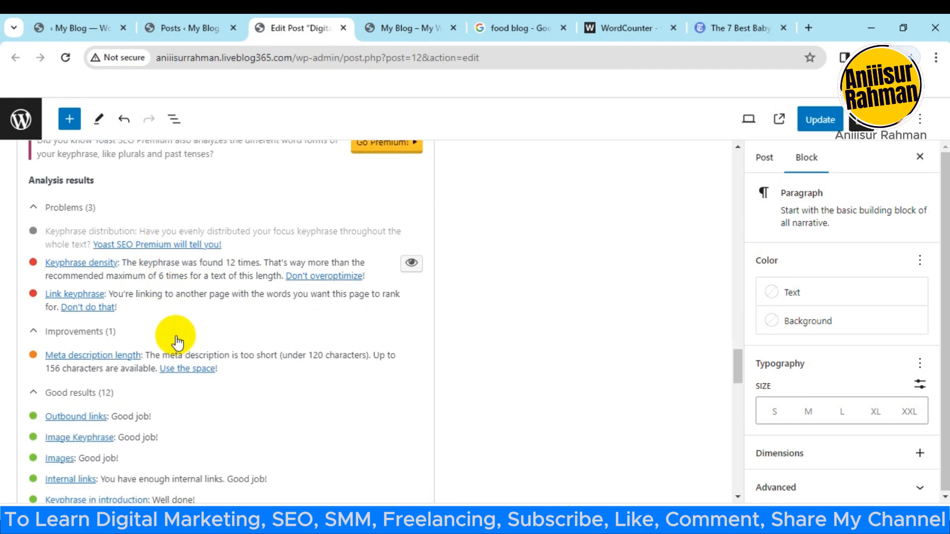
Step: Remove the appended "Digital Marketing" from the end of the "Finally" paragraph and of the "refers to the use" paragraph
scroll(233, 424, up, 10)
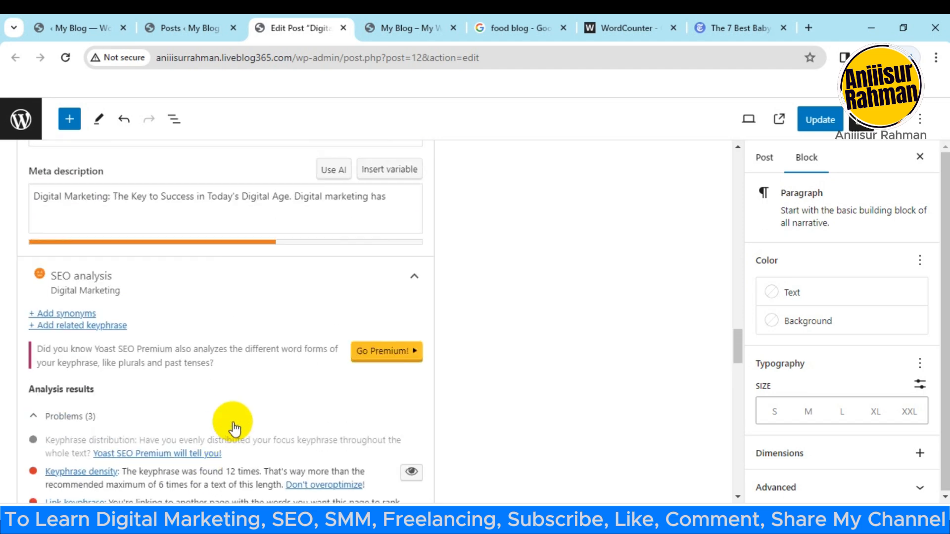
scroll(291, 471, up, 6)
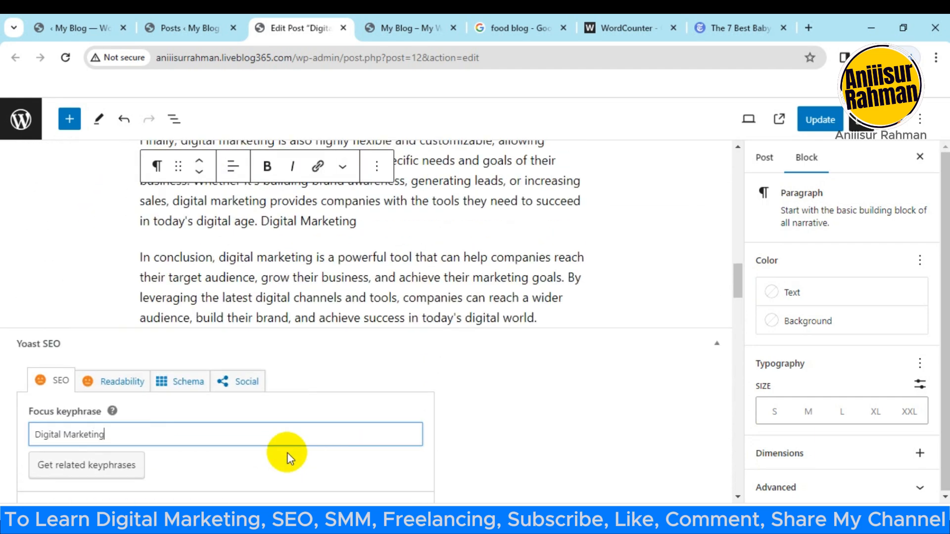
drag(369, 358, 266, 350)
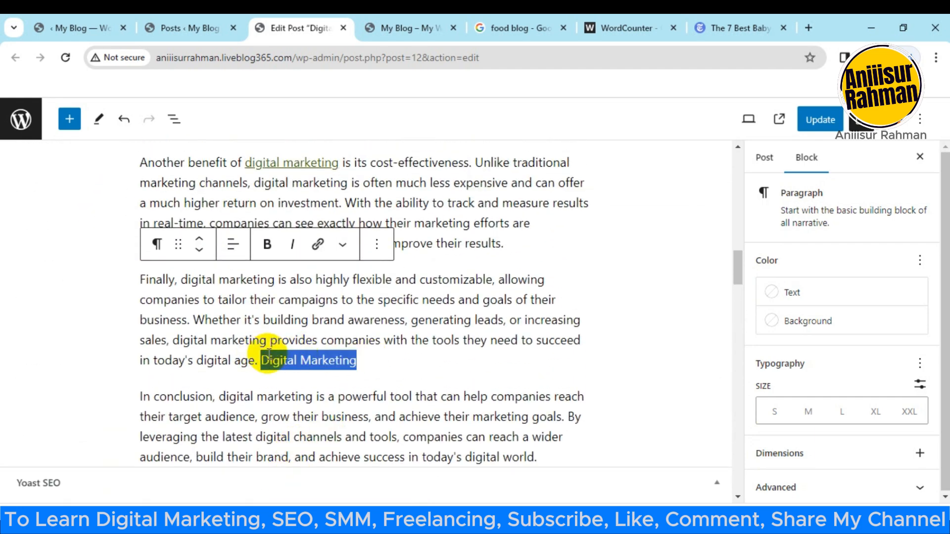
key(ctrl+x)
scroll(406, 356, up, 6)
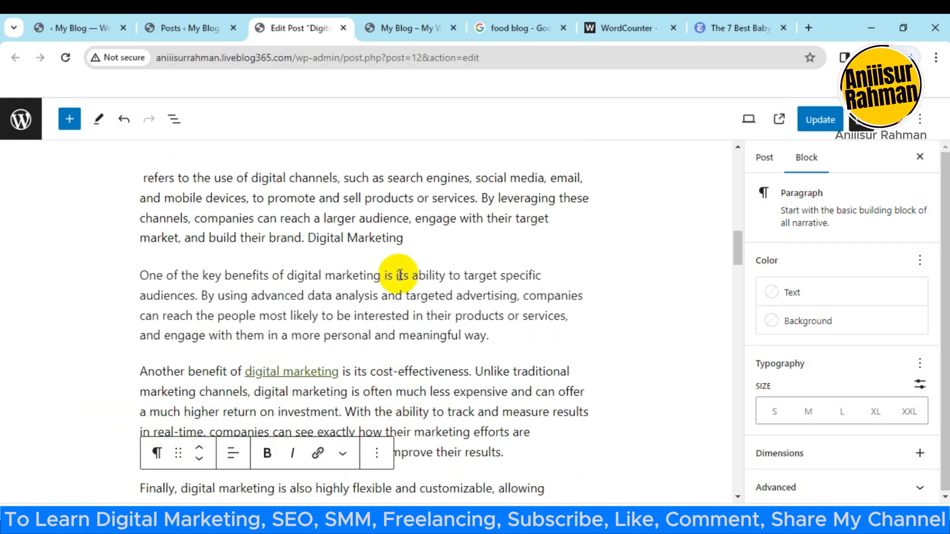
drag(403, 308, 319, 306)
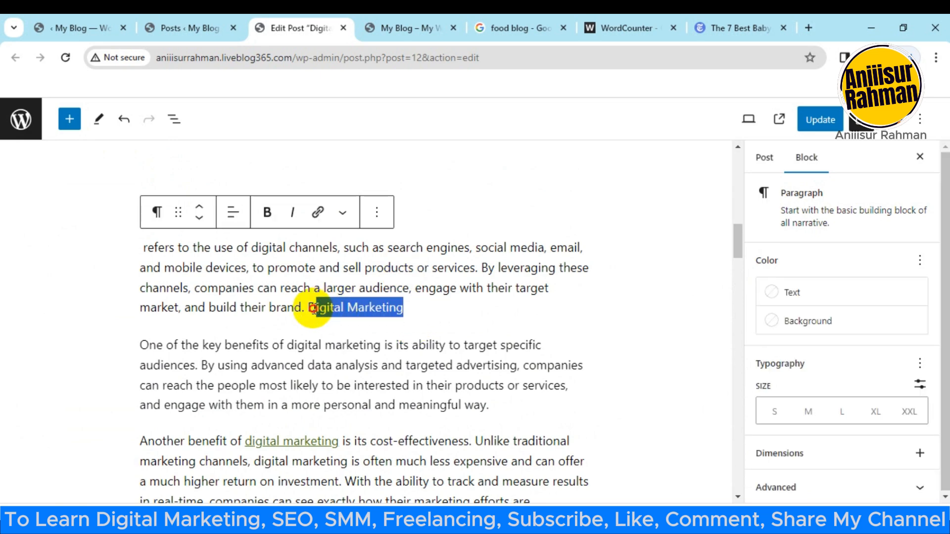
key(ctrl+x)
Step: Review the Yoast SEO analysis for keyphrase density, link keyphrase, meta description length and the good results
scroll(333, 326, down, 10)
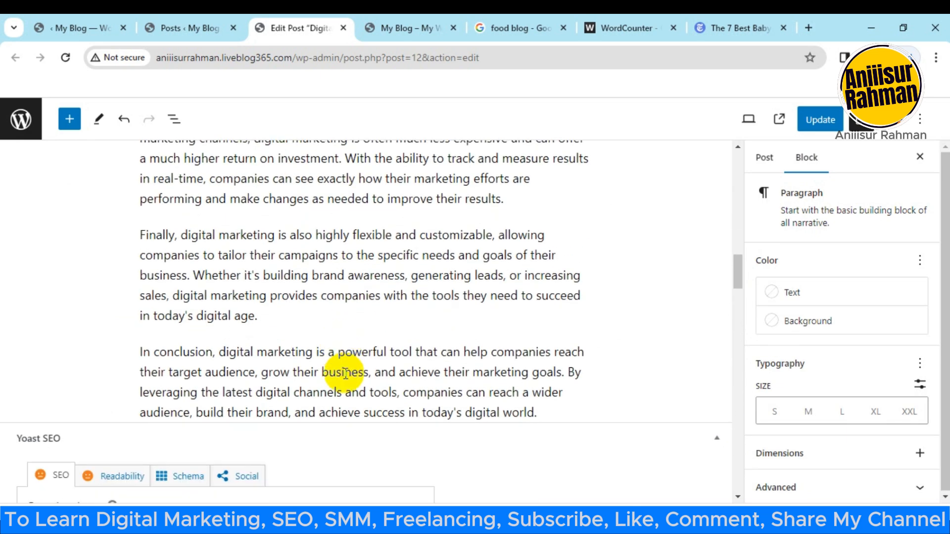
scroll(343, 371, down, 15)
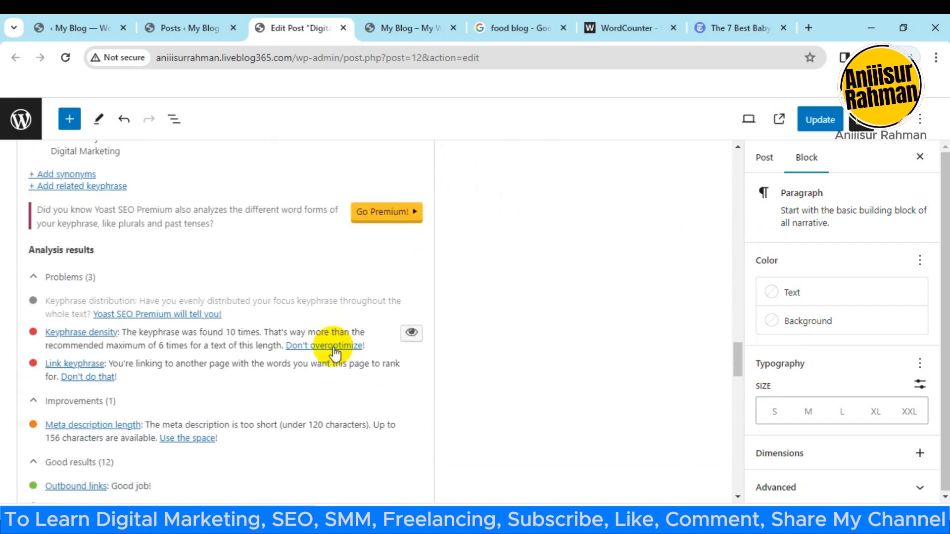
scroll(334, 352, up, 2)
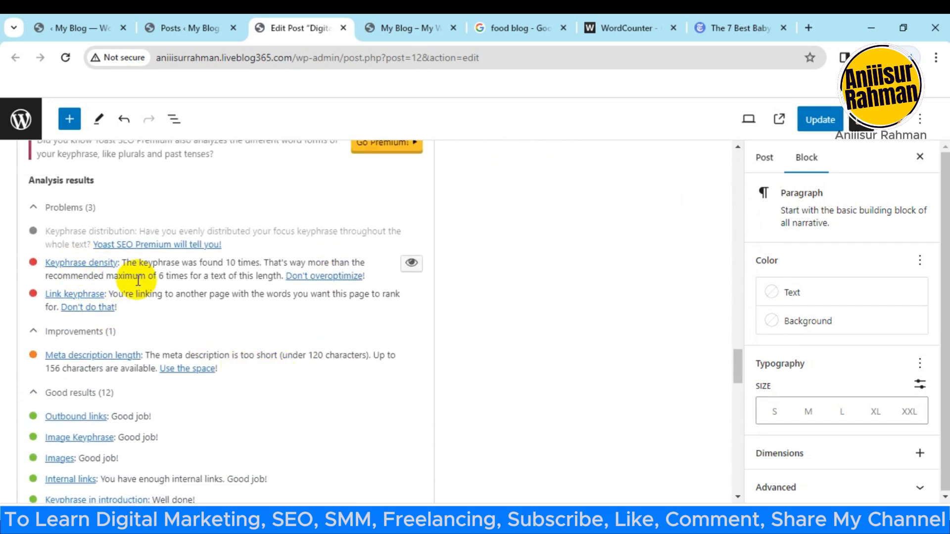
scroll(316, 376, down, 2)
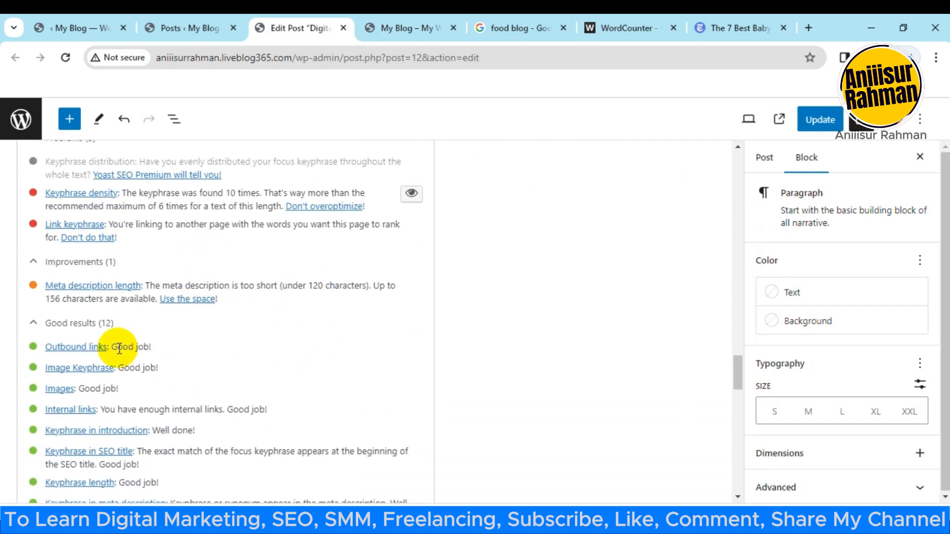
scroll(119, 347, down, 2)
scroll(147, 354, down, 2)
scroll(148, 361, up, 4)
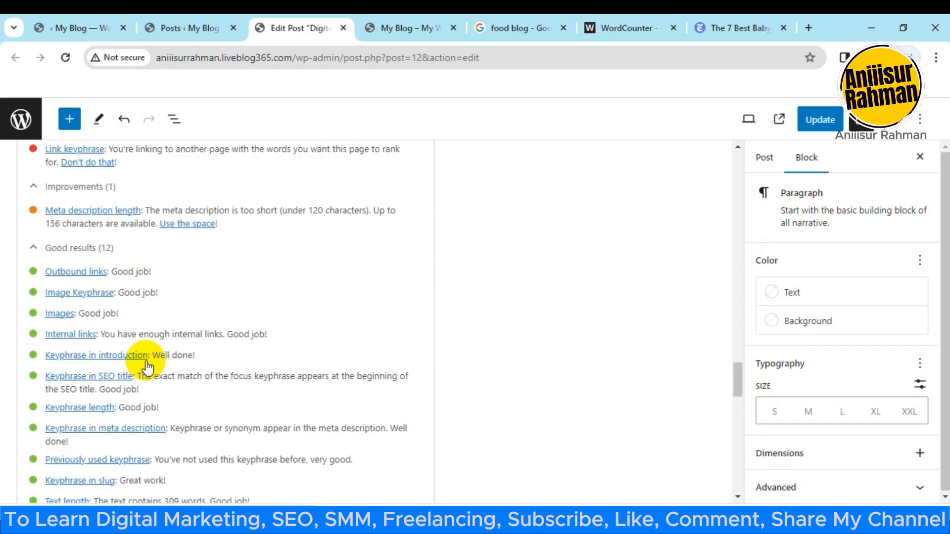
scroll(92, 247, up, 2)
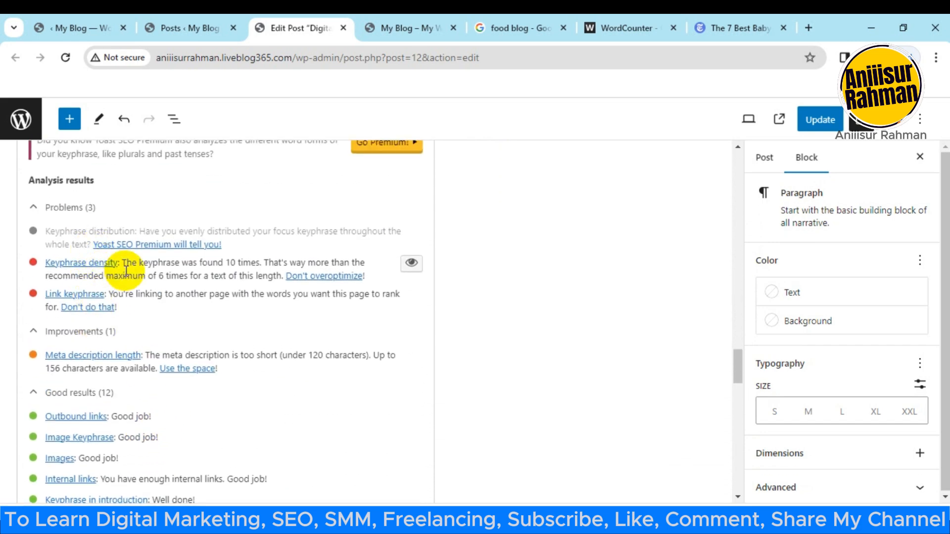
scroll(207, 245, down, 2)
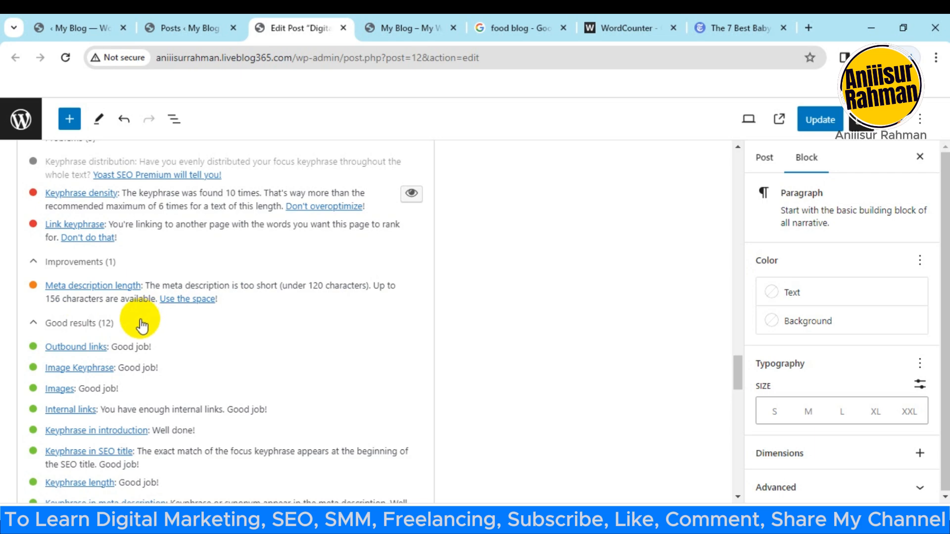
scroll(141, 329, up, 1)
Step: Insert a space before "Digital Marketing" at the end of the post's first paragraph, and select the whole paragraph for copying
click(634, 28)
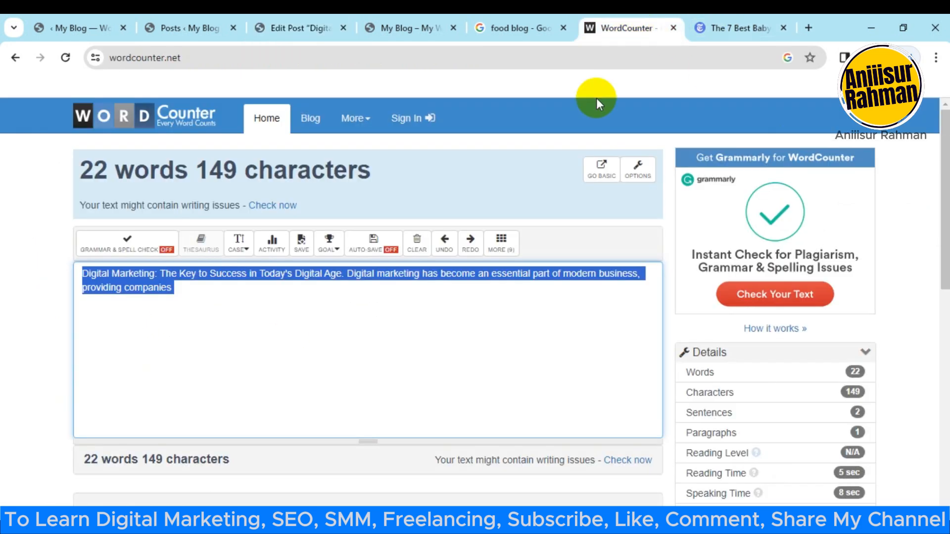
click(405, 28)
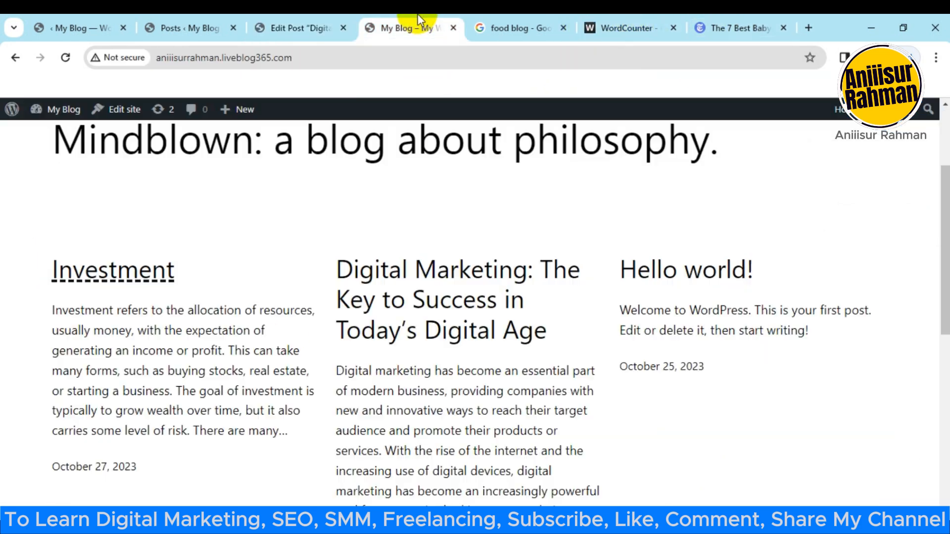
click(303, 42)
scroll(406, 341, up, 5)
drag(738, 344, 738, 165)
scroll(282, 371, down, 2)
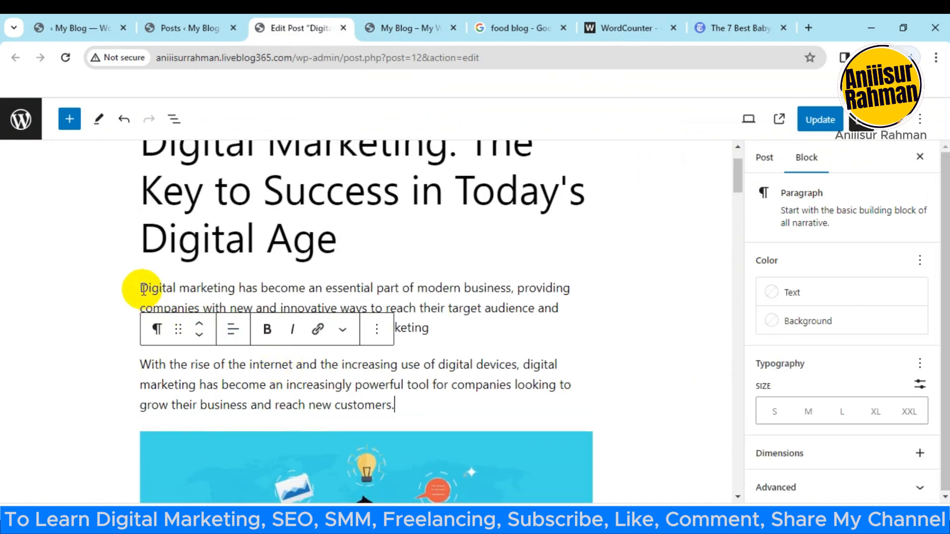
click(335, 328)
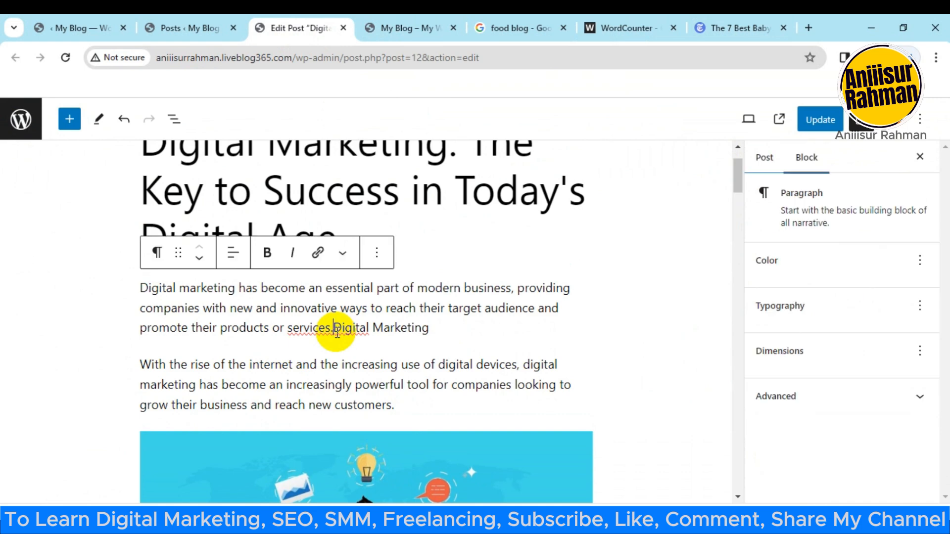
drag(139, 287, 562, 334)
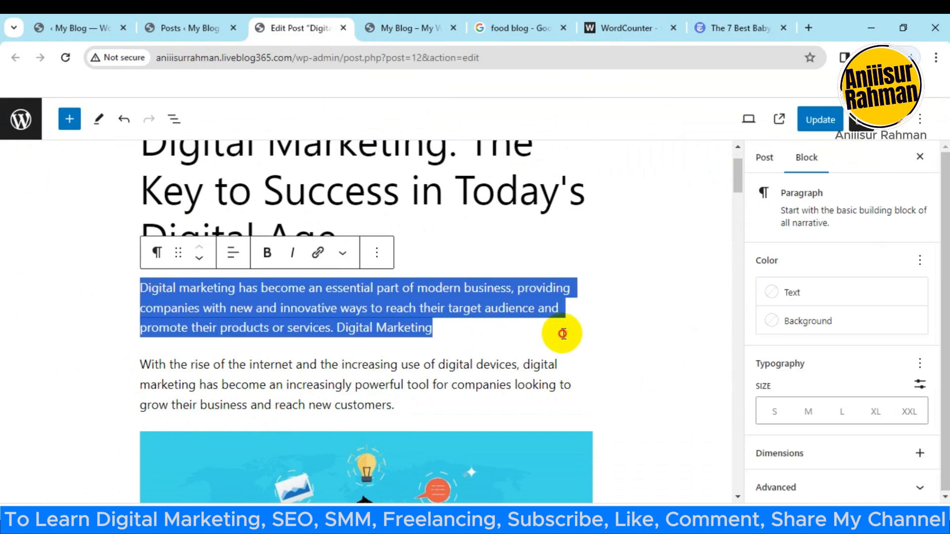
Step: Replace the WordCounter text with the copied paragraph, shorten it to end at "their target audience", and select it for copying
click(658, 25)
click(473, 301)
key(ctrl+a)
key(ctrl+v)
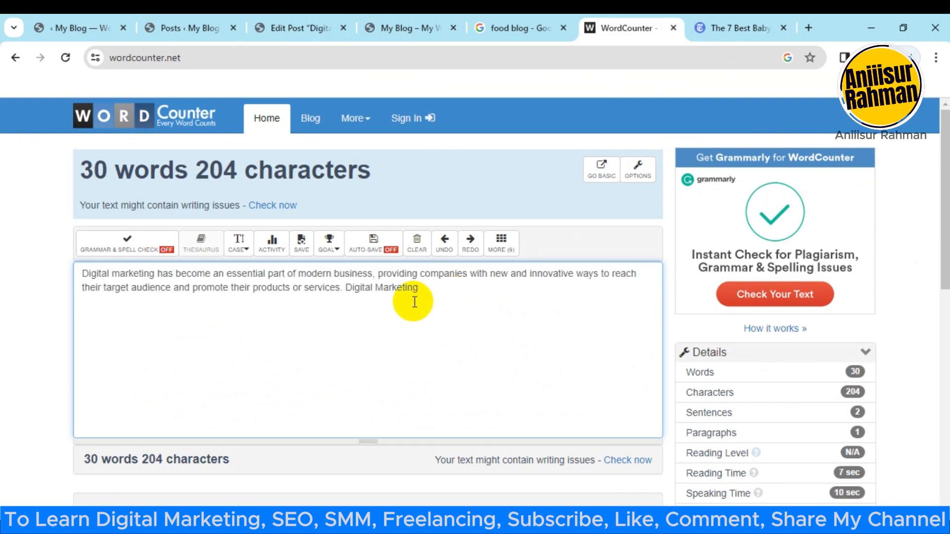
drag(418, 290, 361, 291)
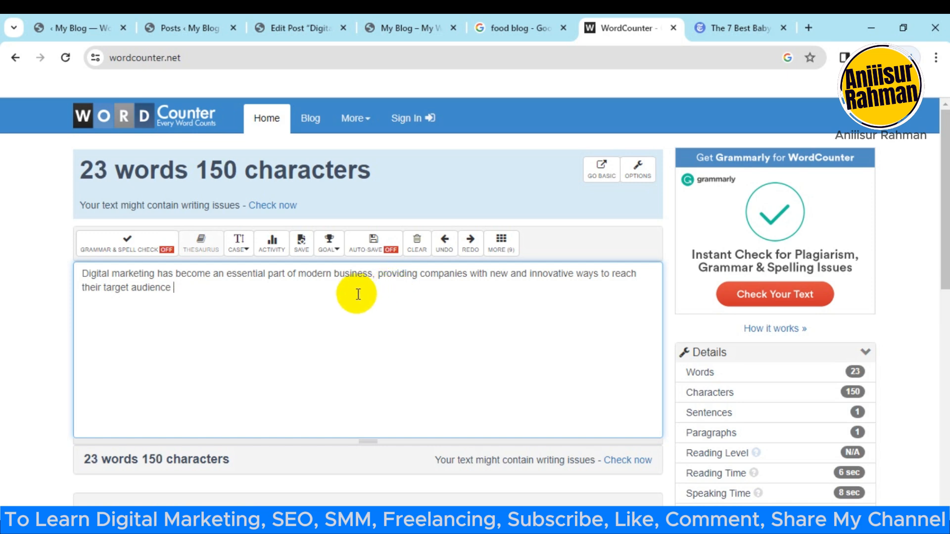
key(ctrl+a)
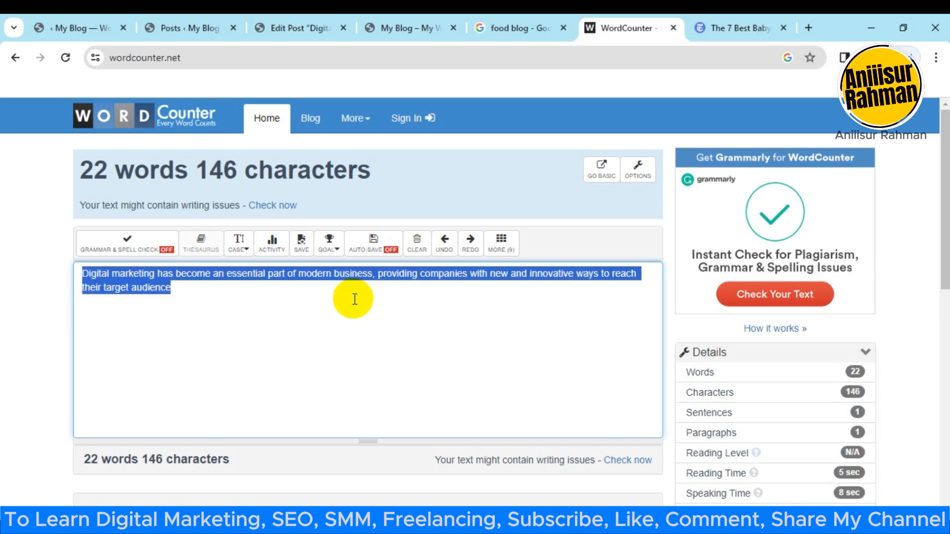
Step: Replace the post's Yoast meta description with the shortened text ending in "their target audience", and check its length result
click(292, 28)
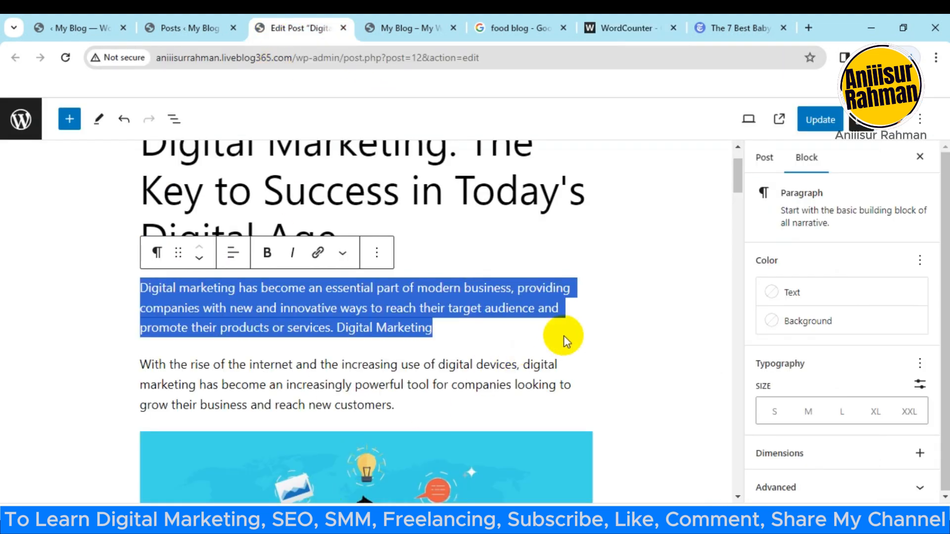
scroll(148, 434, down, 8)
scroll(317, 384, down, 12)
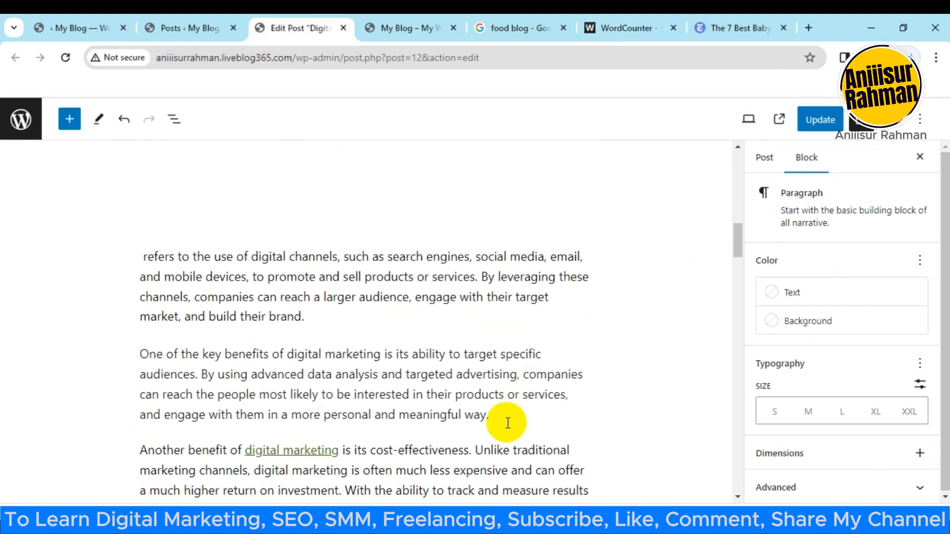
scroll(418, 367, down, 10)
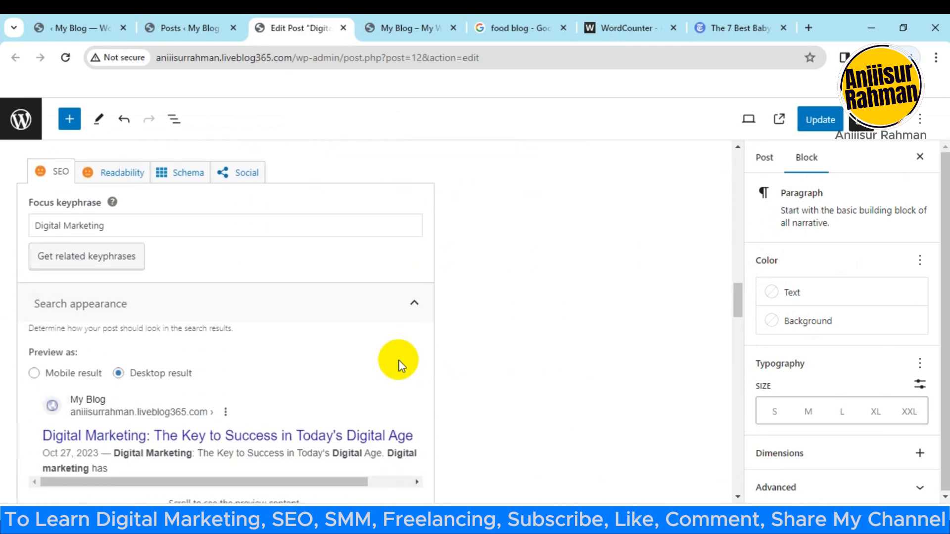
scroll(391, 357, down, 10)
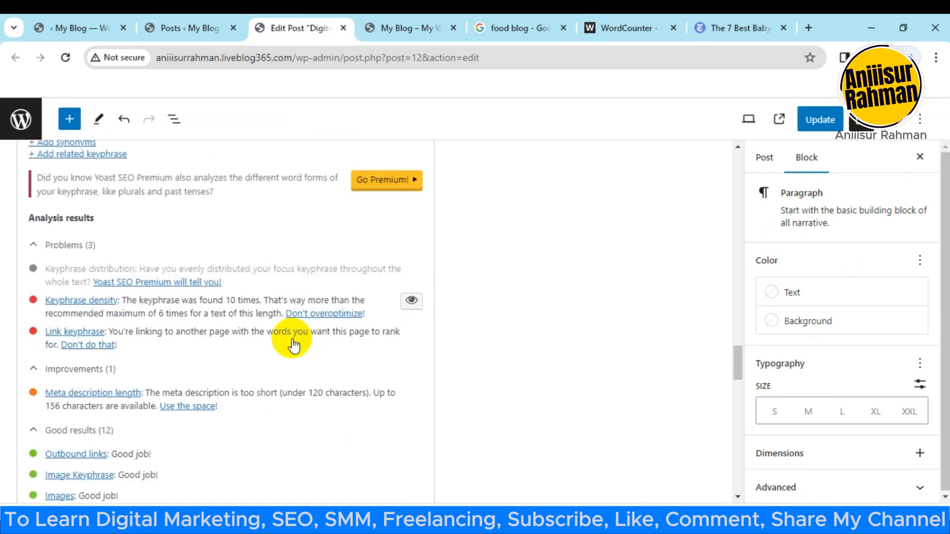
scroll(262, 381, up, 2)
scroll(275, 409, up, 8)
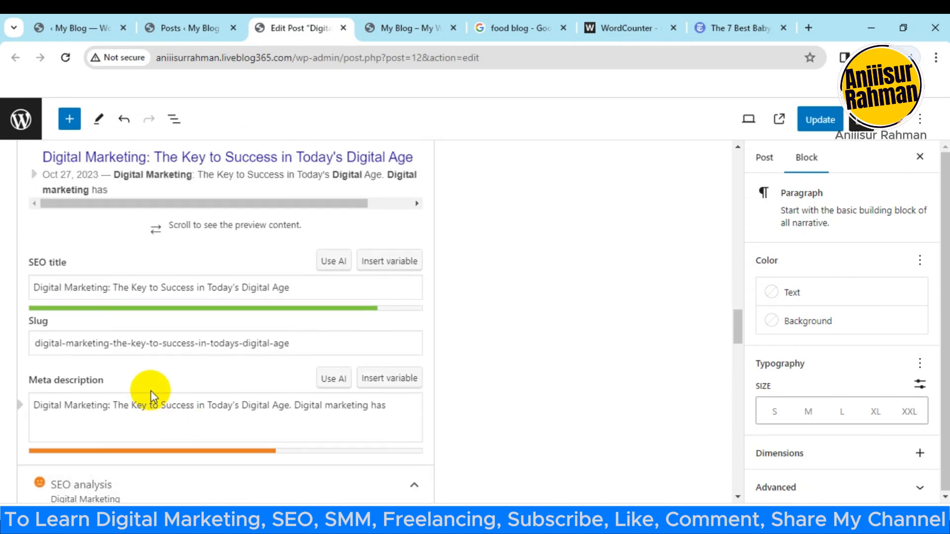
click(157, 418)
key(ctrl+a)
key(ctrl+v)
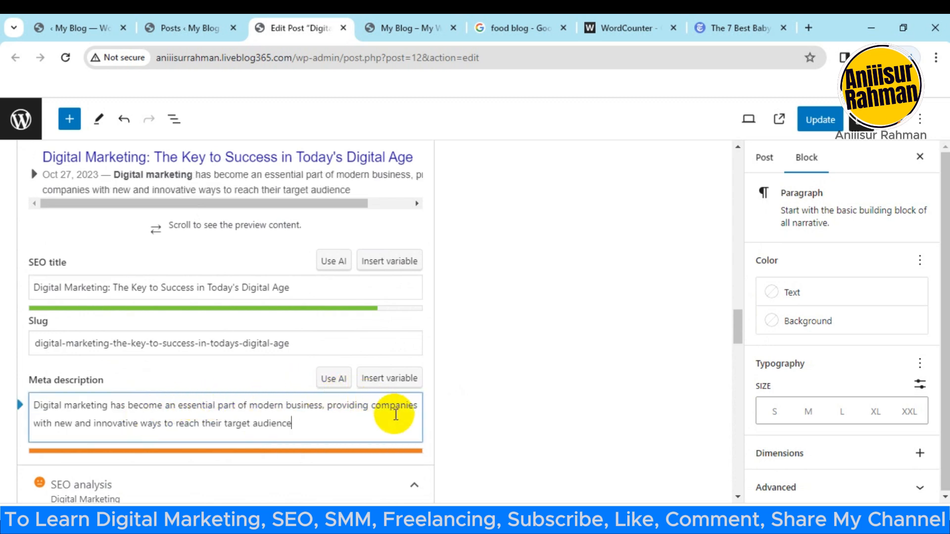
scroll(338, 424, down, 8)
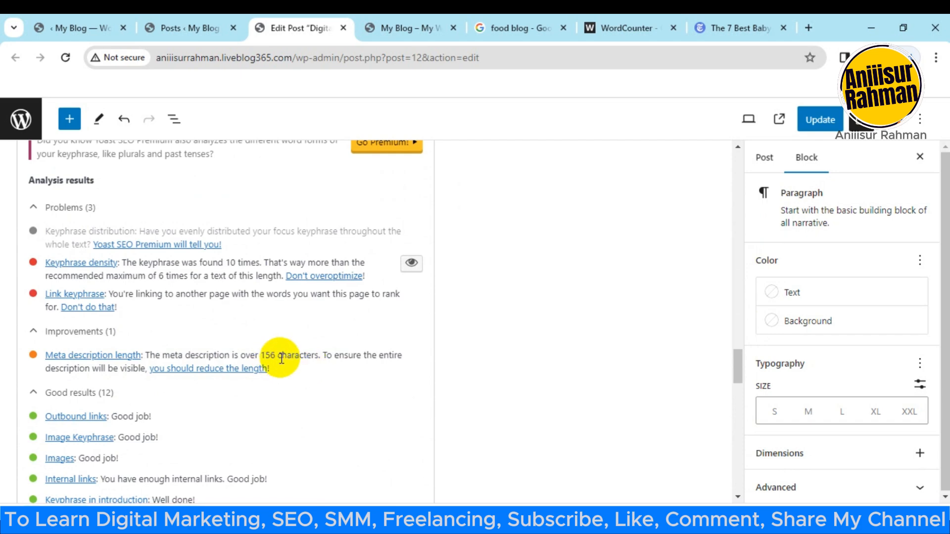
Step: Check the character count of the shortened text in WordCounter and return to the post editor
click(644, 16)
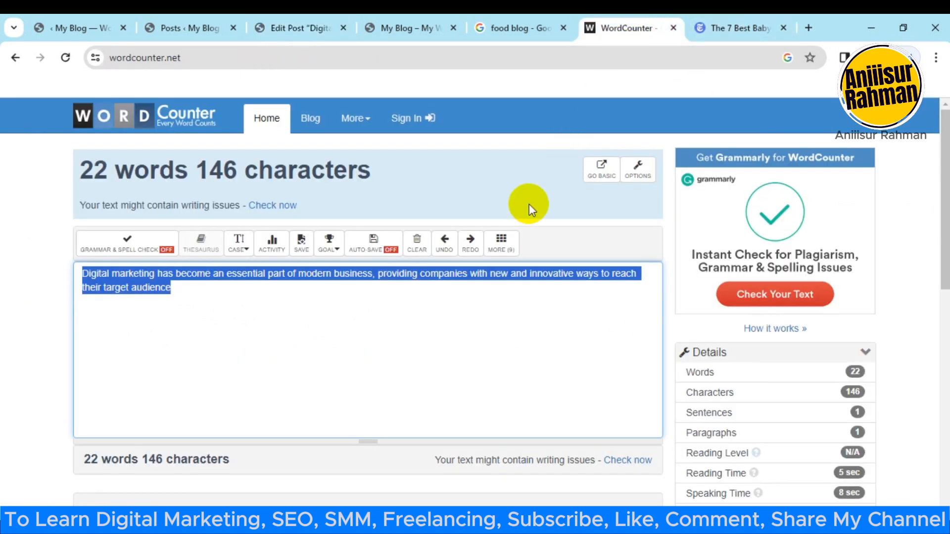
click(192, 306)
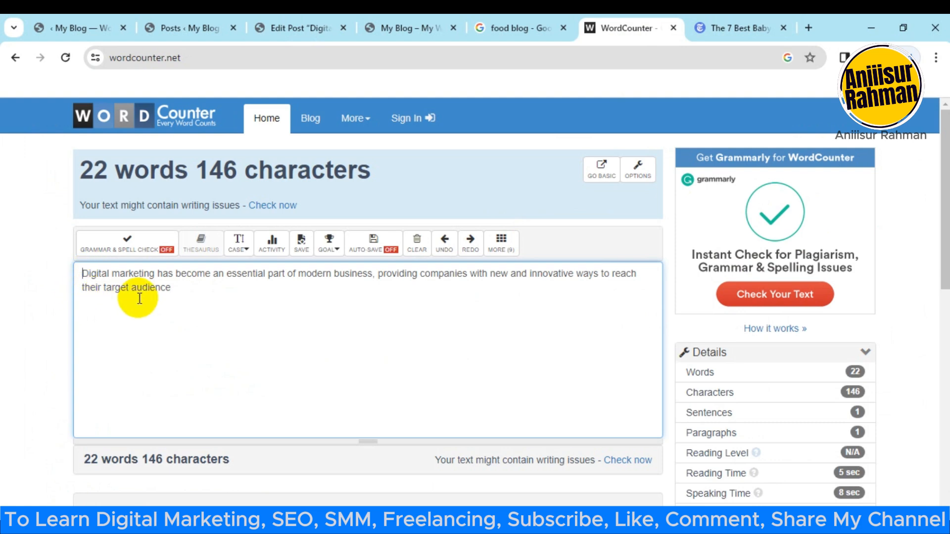
drag(85, 271, 399, 275)
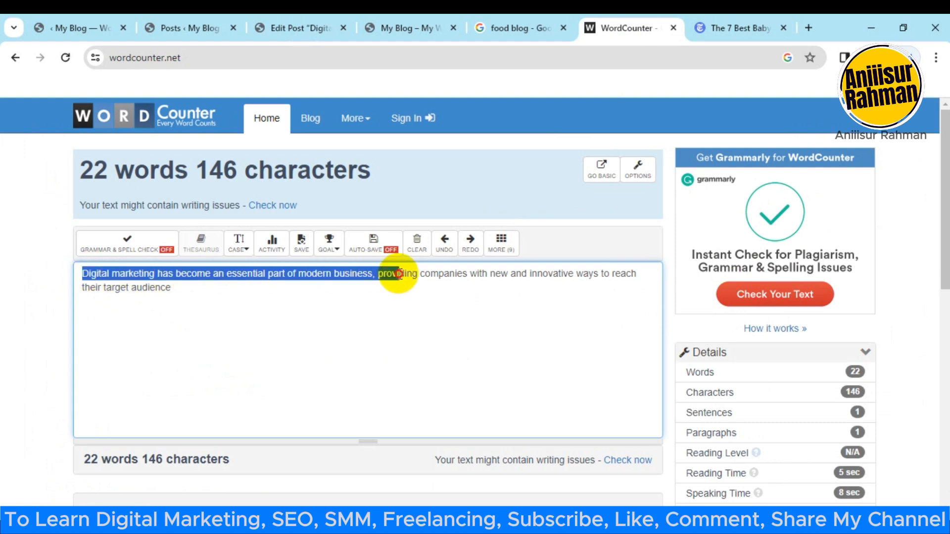
click(383, 334)
click(297, 27)
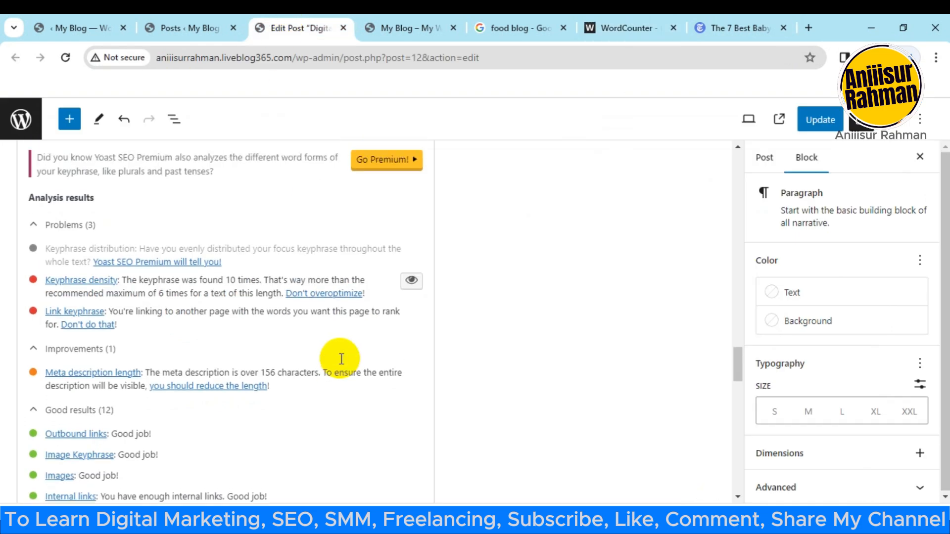
Step: Select the whole post title "Digital Marketing: The Key to Success in Today's Digital Age" for copying
scroll(339, 361, up, 5)
drag(731, 325, 733, 180)
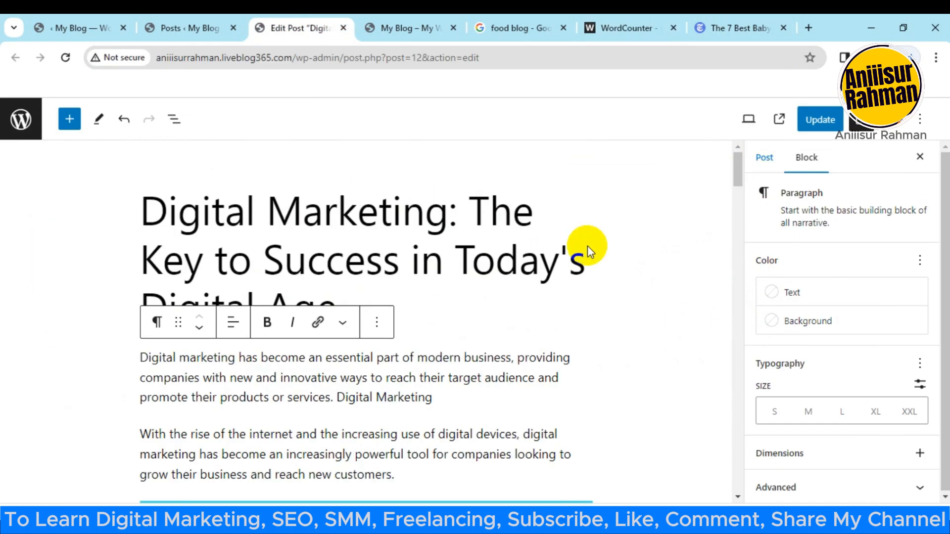
click(167, 237)
drag(154, 218, 355, 304)
key(ctrl+c)
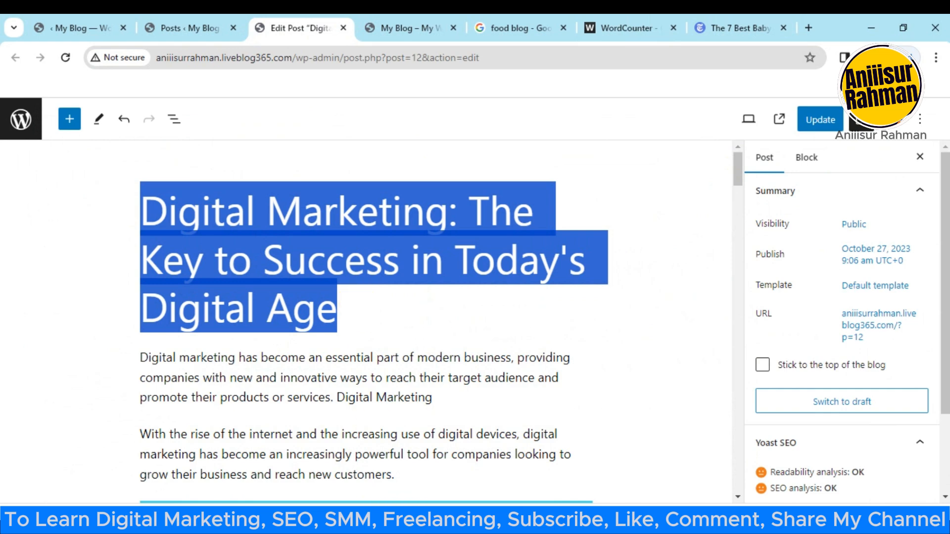
click(406, 28)
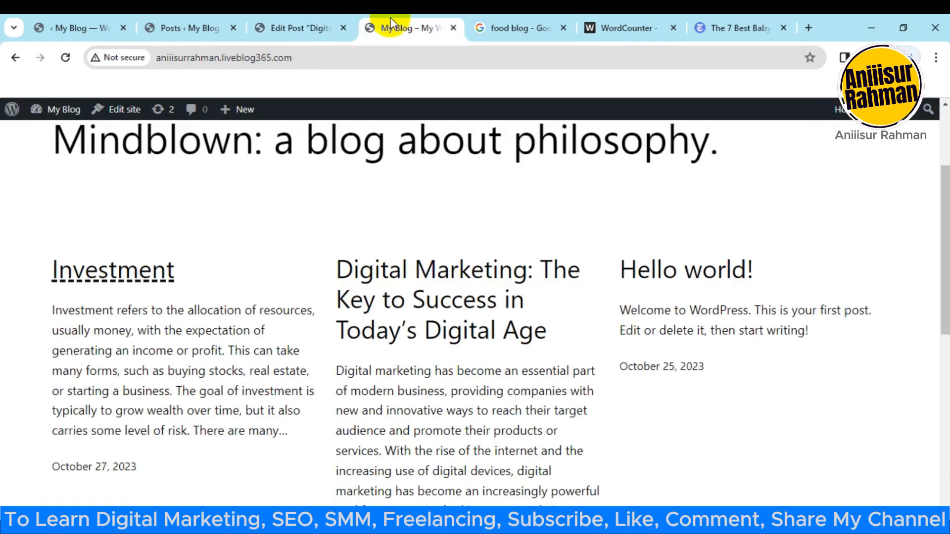
click(188, 28)
click(299, 28)
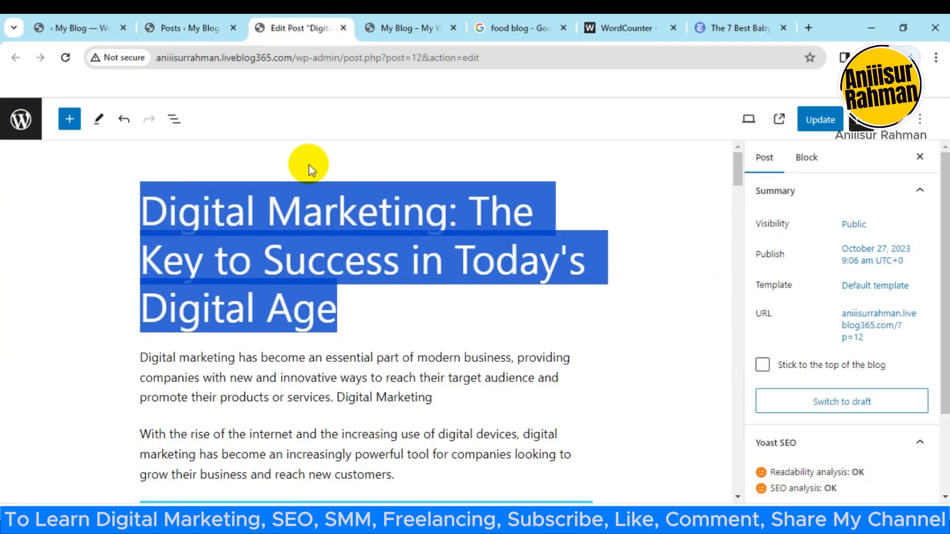
Step: Replace the Yoast meta description with the copied post title and check its length result in the SEO analysis
drag(739, 170, 741, 339)
scroll(296, 316, up, 2)
scroll(215, 338, down, 1)
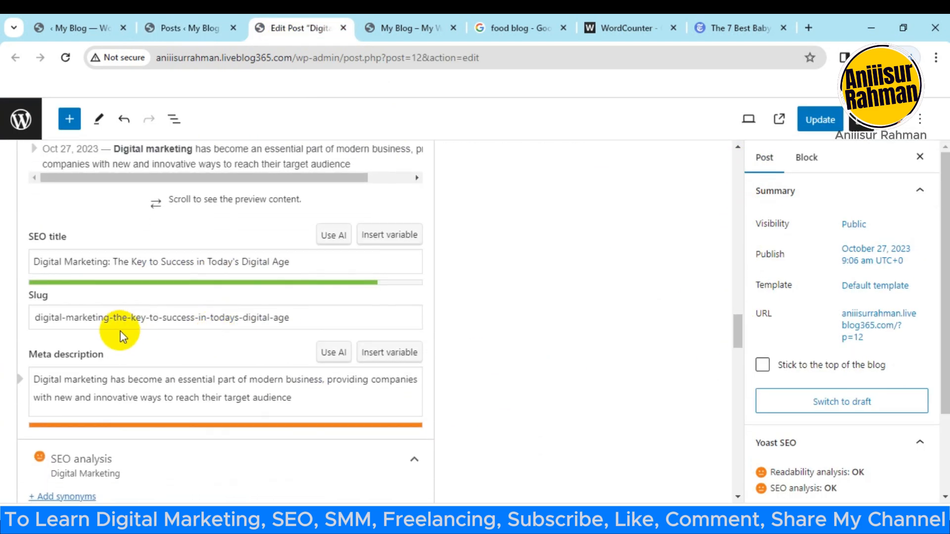
click(133, 393)
key(ctrl+a)
key(ctrl+v)
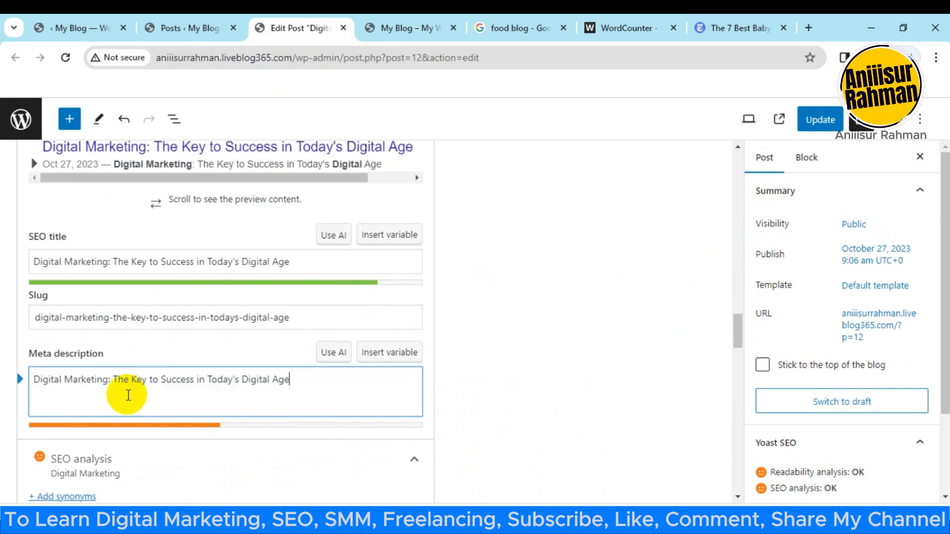
scroll(267, 277, down, 8)
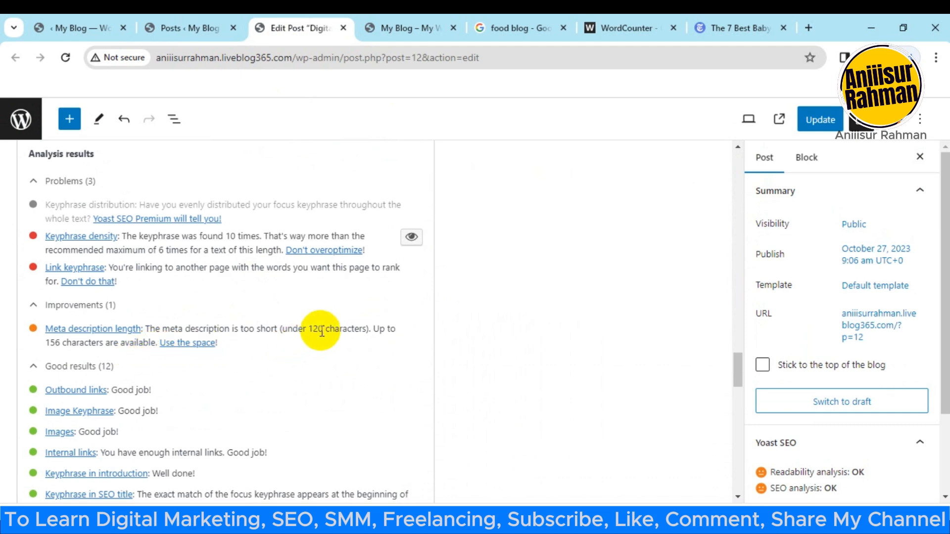
Step: Shorten the text in WordCounter to end at "with new and innova"
click(615, 34)
click(230, 291)
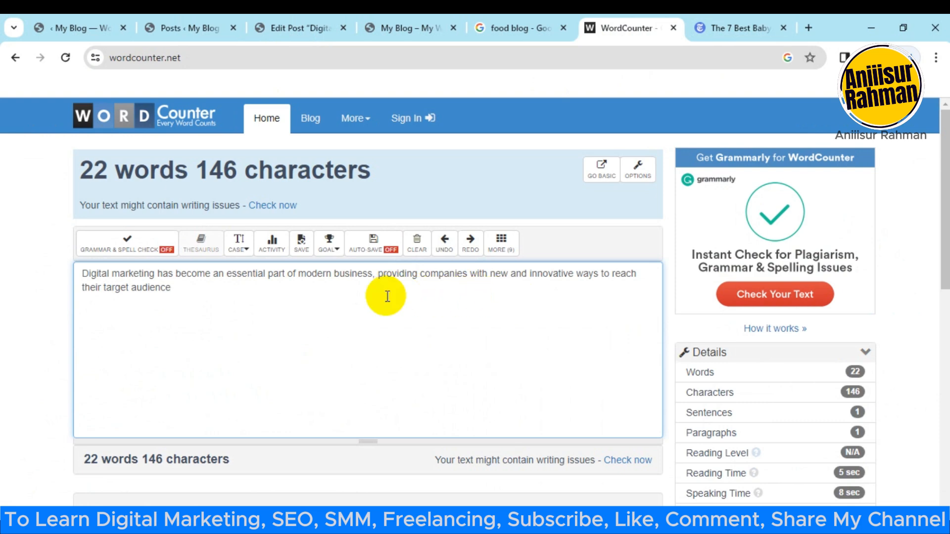
drag(170, 289, 102, 297)
key(BackSpace)
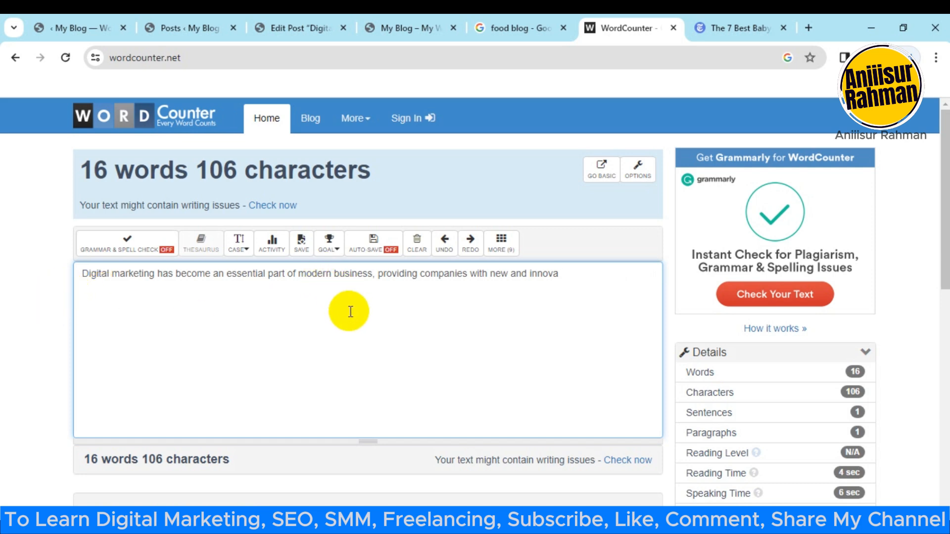
Step: Select the post's first paragraph from "Digital marketing" through "services" for copying
click(294, 22)
scroll(271, 313, up, 4)
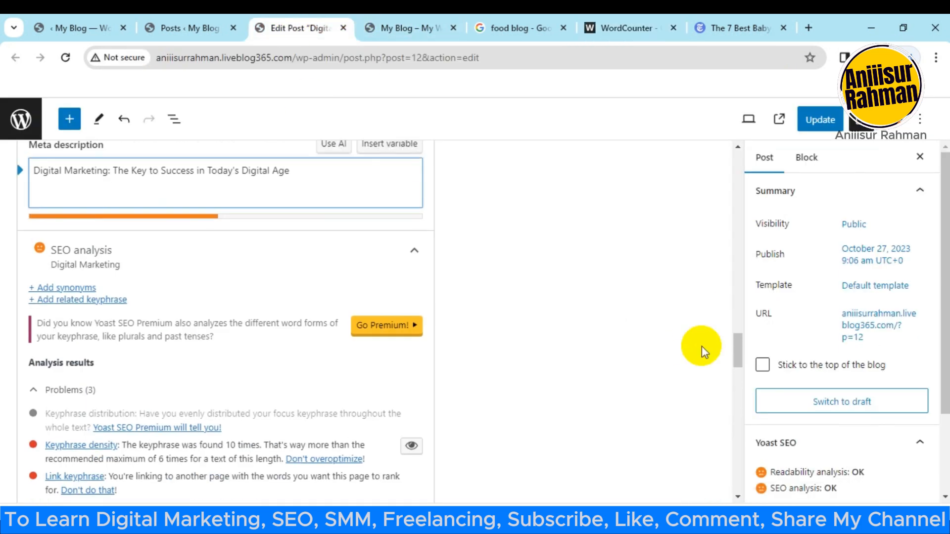
drag(735, 360, 738, 173)
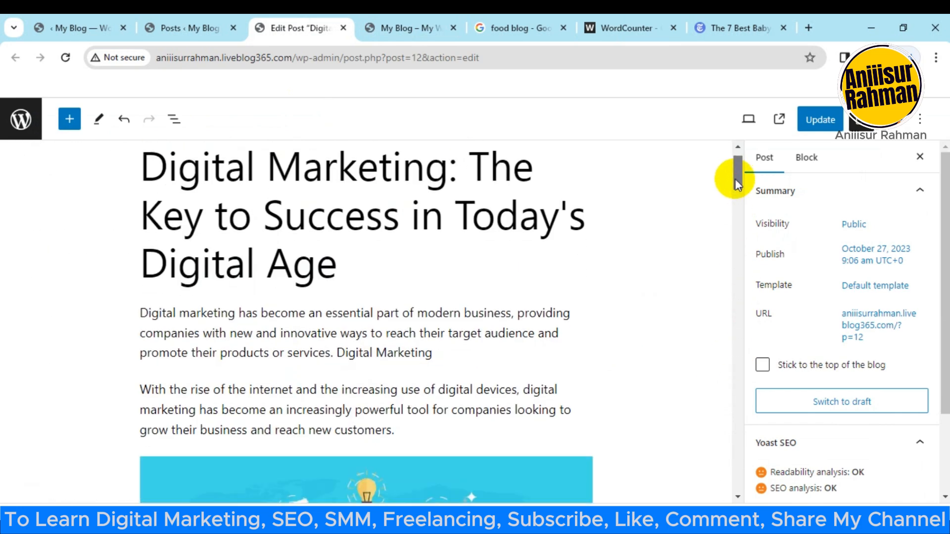
drag(147, 315, 322, 353)
key(ctrl+c)
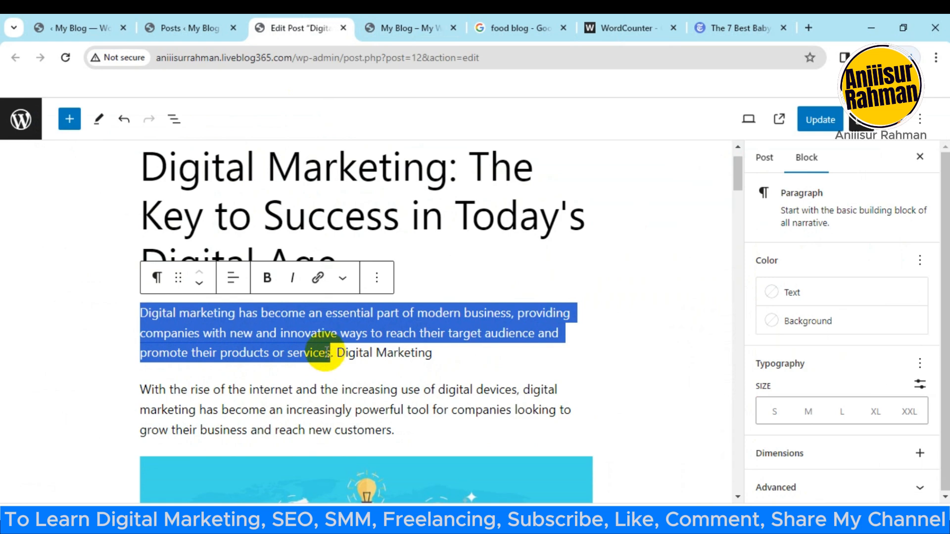
Step: Replace the WordCounter text with the copied paragraph, shorten it to end at "innovative ways to", and select it for copying
click(613, 28)
click(408, 273)
key(ctrl+a)
key(ctrl+v)
drag(356, 286, 89, 290)
key(BackSpace)
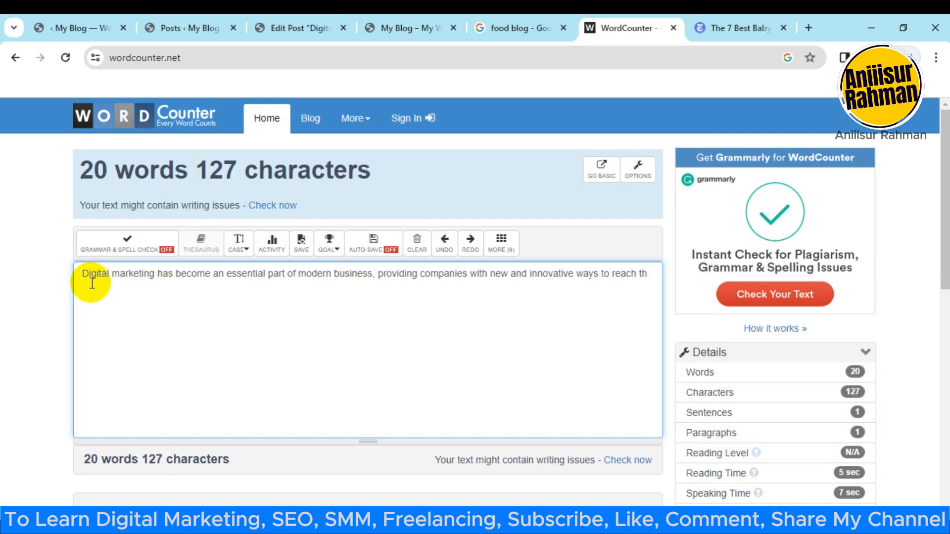
key(BackSpace)
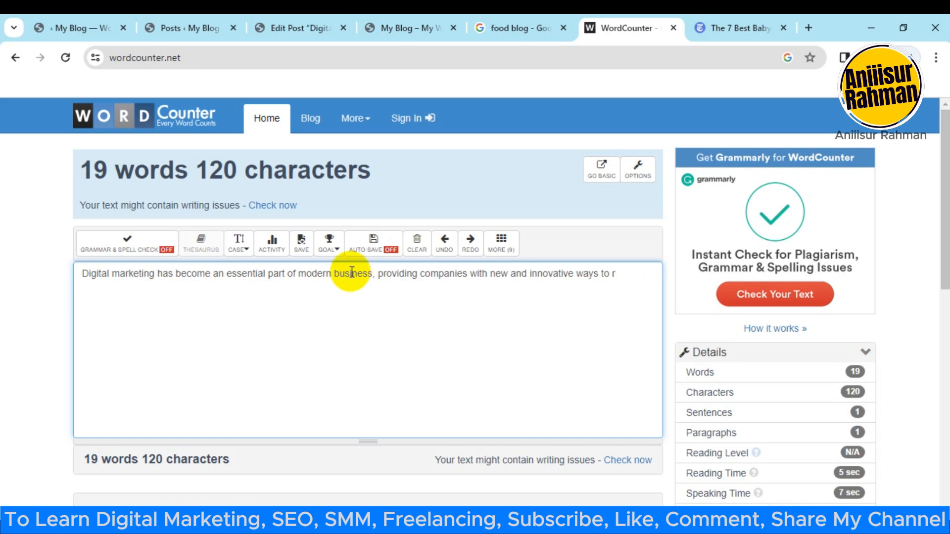
key(BackSpace)
key(ctrl+a)
key(ctrl+c)
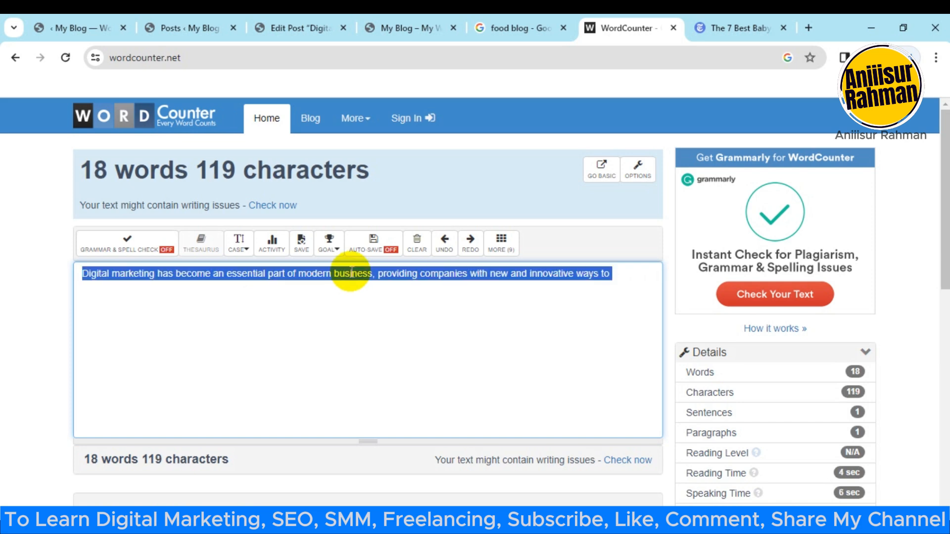
Step: Replace the post's Yoast meta description with the shortened text ending in "innovative ways to"
click(270, 25)
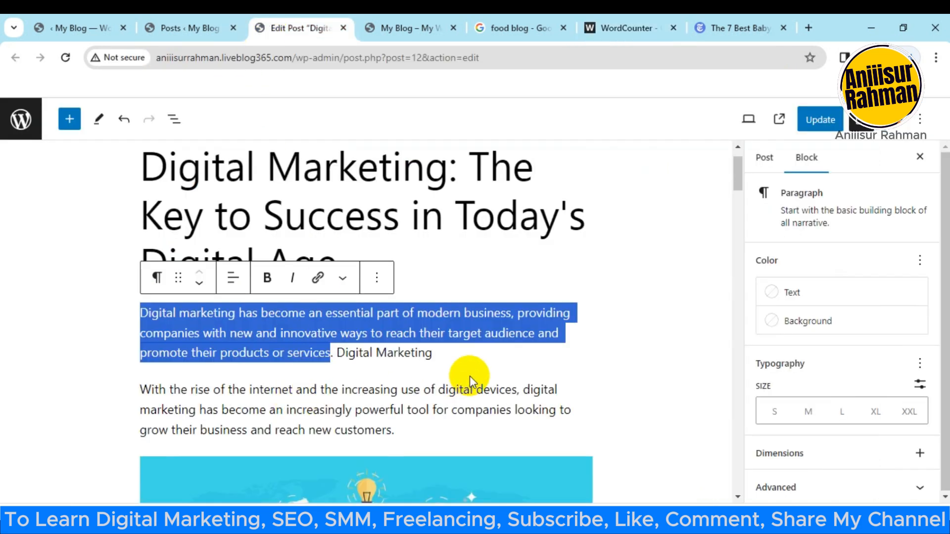
scroll(462, 377, down, 15)
scroll(280, 348, down, 15)
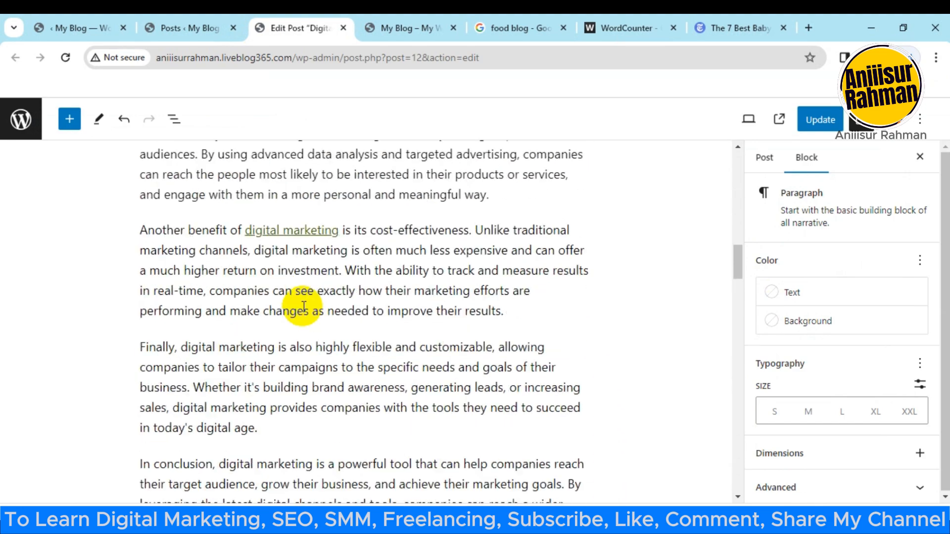
scroll(308, 287, down, 12)
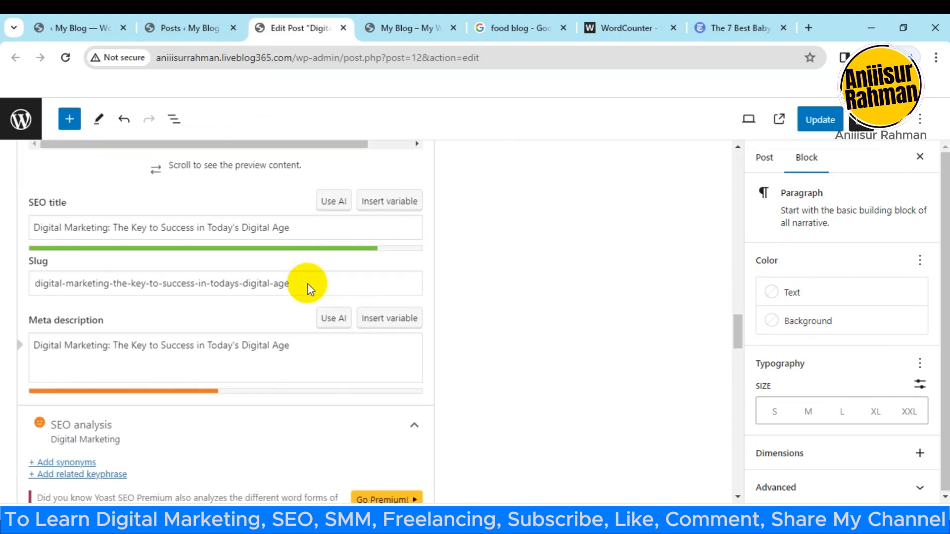
scroll(299, 292, up, 8)
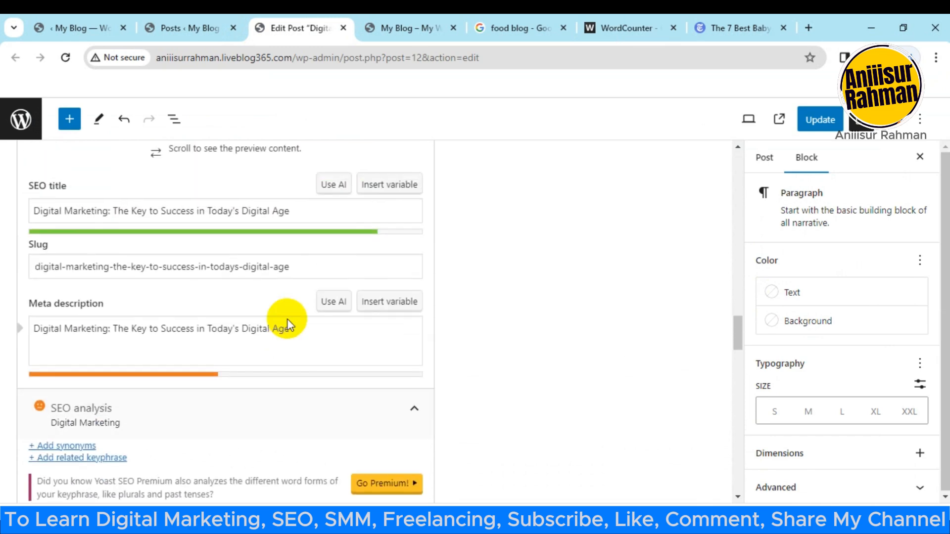
click(159, 357)
key(ctrl+a)
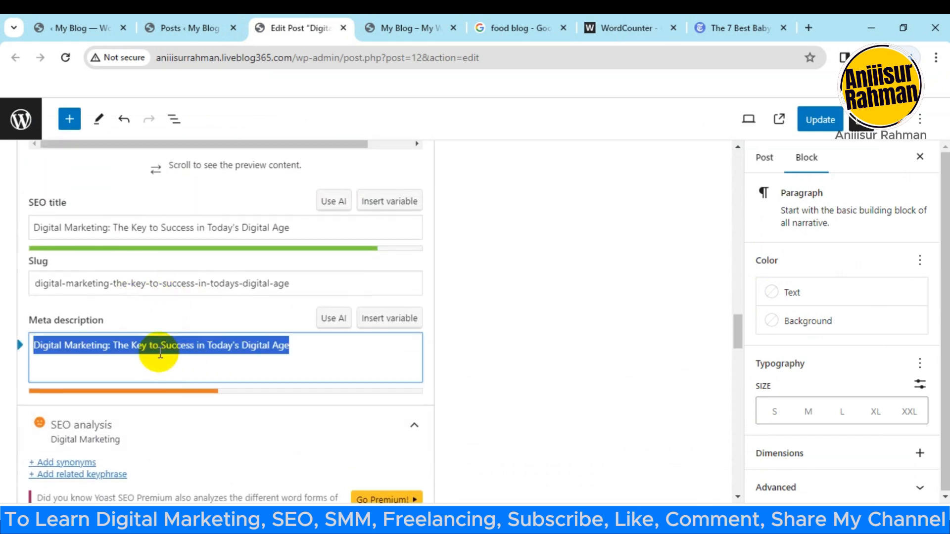
key(ctrl+v)
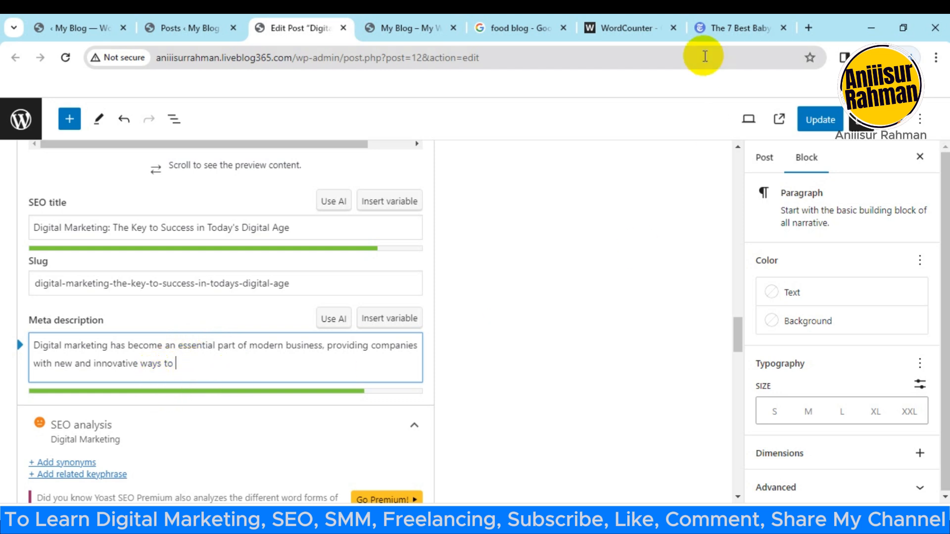
Step: Check the shortened description's character count in WordCounter and return to the post's meta description
click(626, 28)
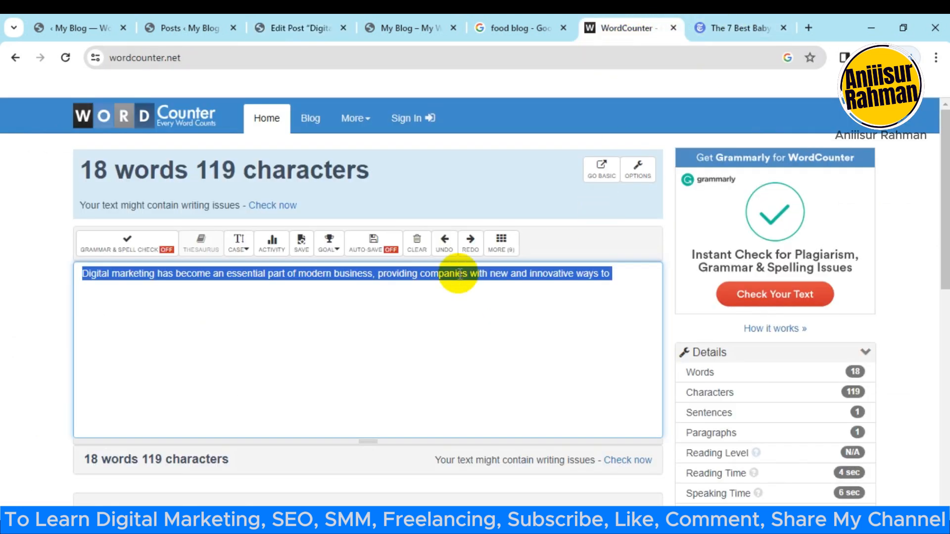
click(308, 273)
click(610, 274)
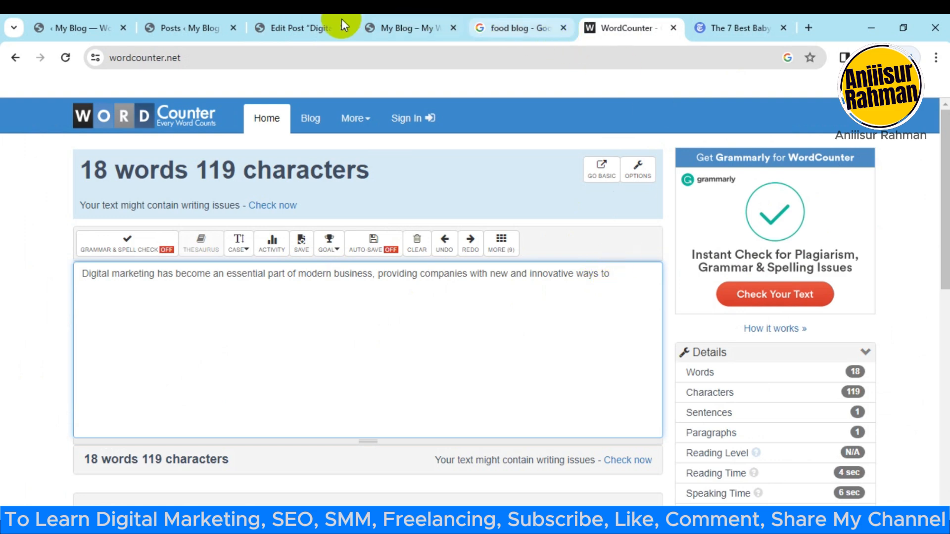
click(218, 28)
click(285, 27)
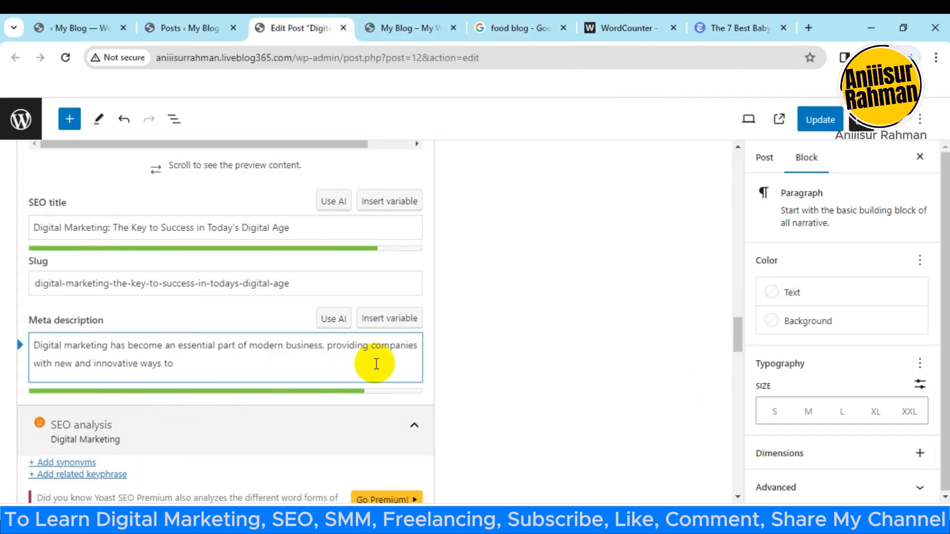
click(305, 363)
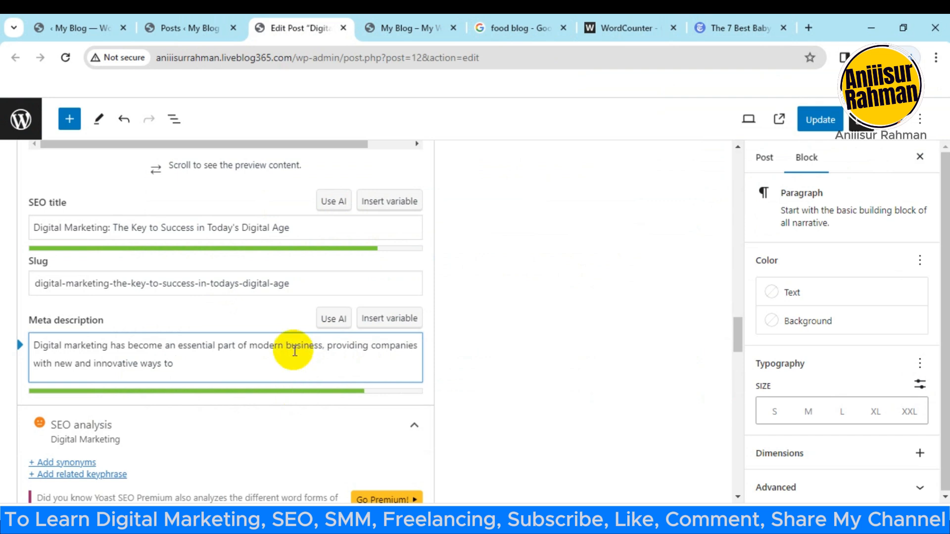
Step: Review the Yoast analysis results for meta description length, keyphrase density and link keyphrase
scroll(292, 347, down, 3)
scroll(302, 330, down, 3)
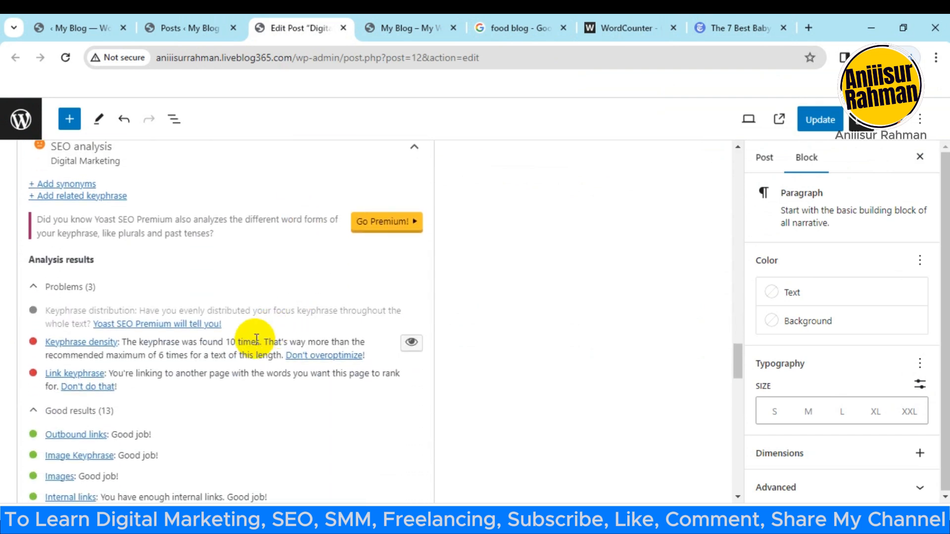
scroll(246, 335, down, 1)
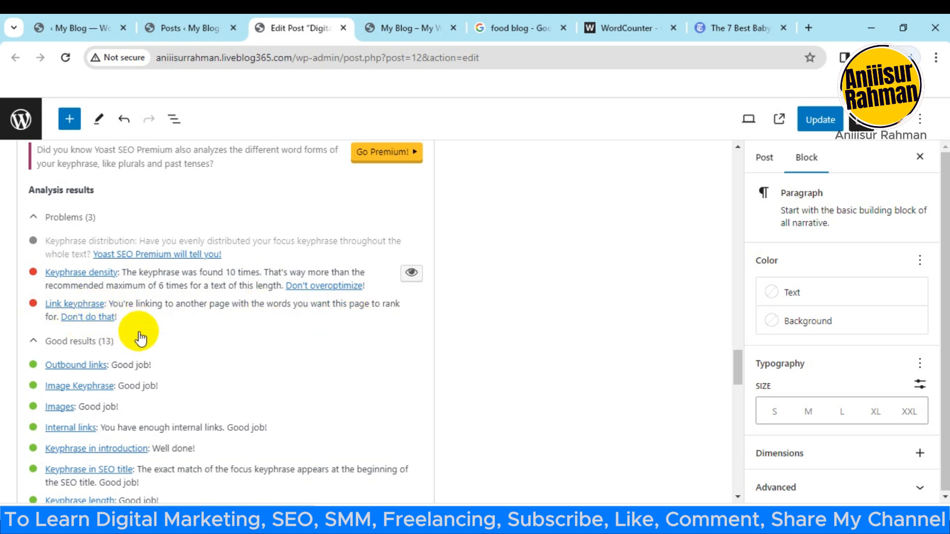
scroll(118, 317, up, 1)
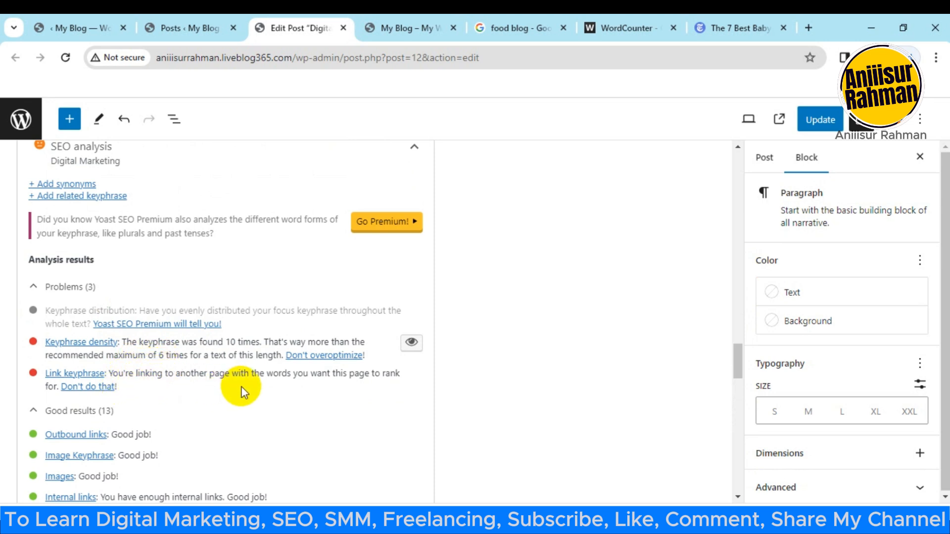
Step: Remove the link from "digital marketing" in the paragraph beginning "Another benefit of"
scroll(225, 389, up, 4)
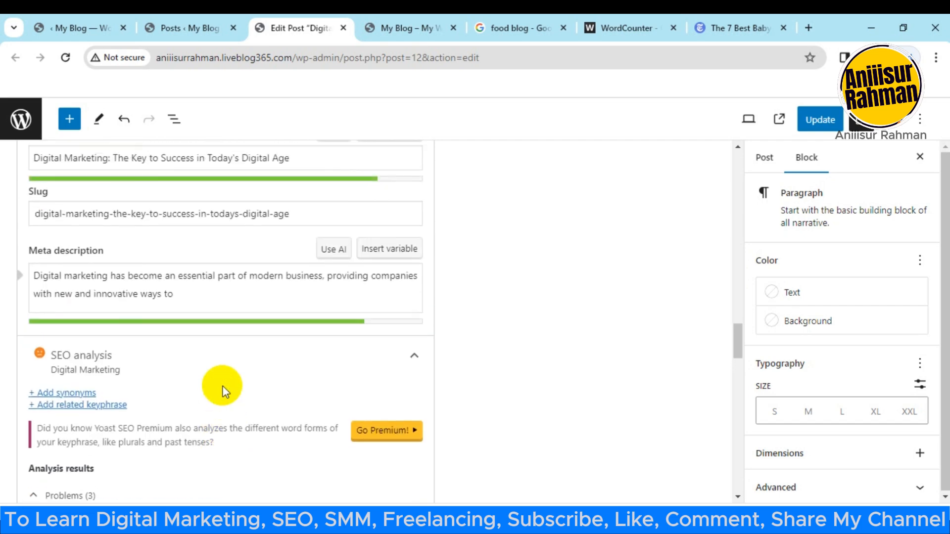
scroll(229, 380, up, 10)
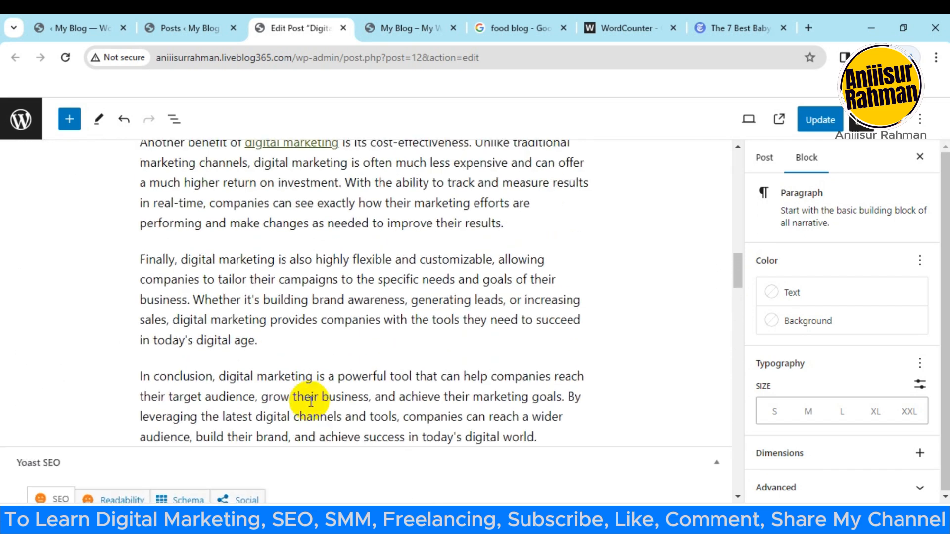
scroll(318, 293, up, 1)
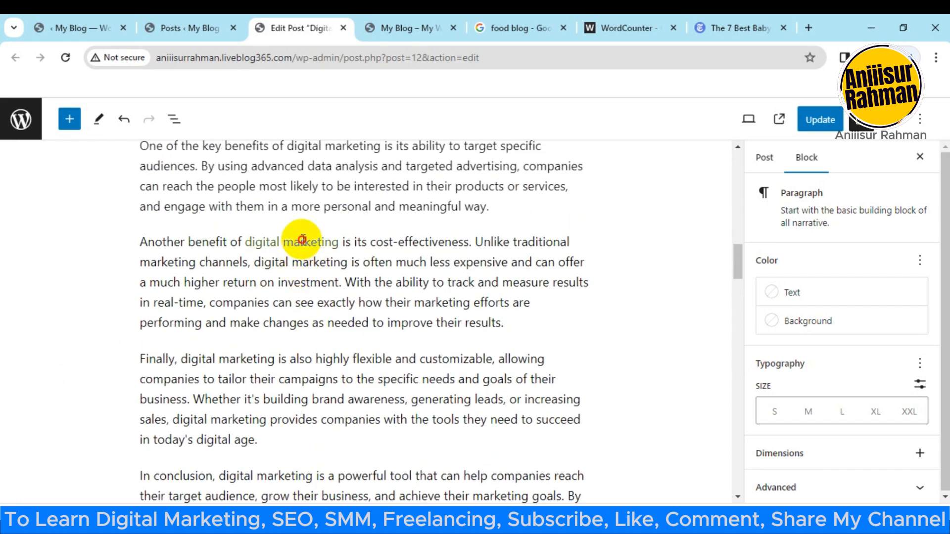
click(303, 241)
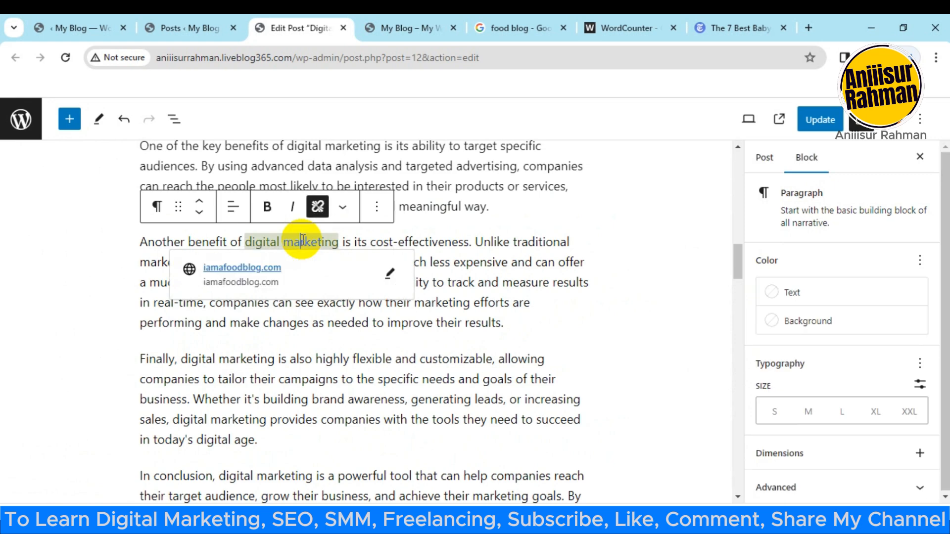
click(317, 206)
click(344, 282)
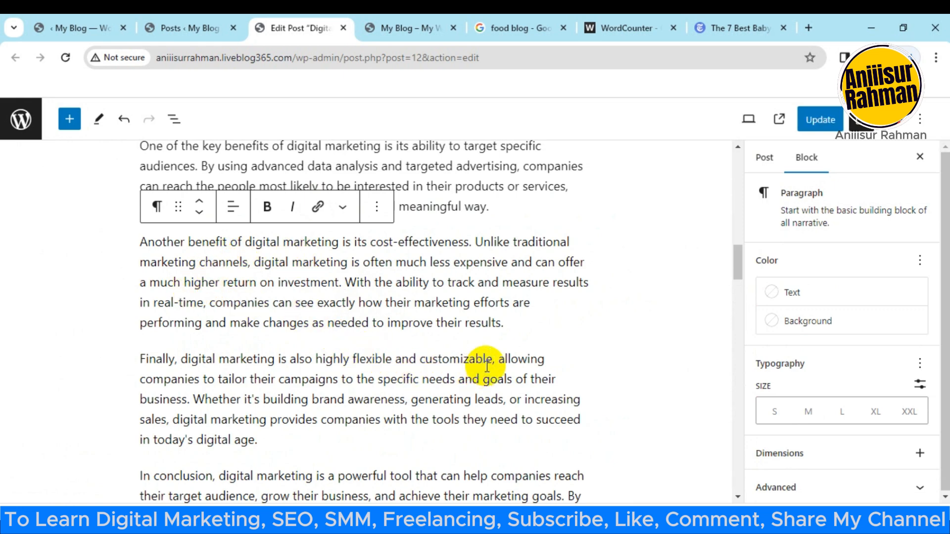
Step: Link the word "customizable" in the "Finally" paragraph to the copied address of the blog's Investment post
drag(493, 361, 413, 351)
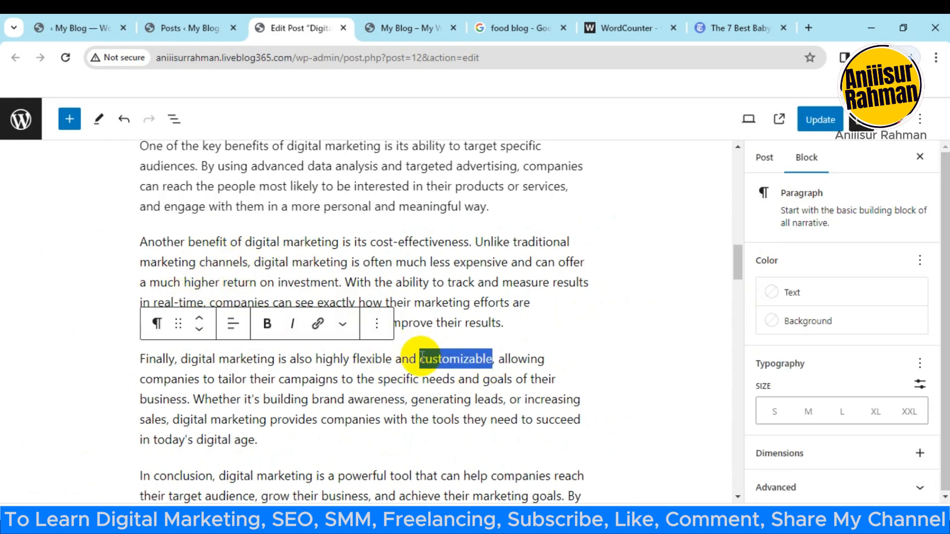
click(319, 325)
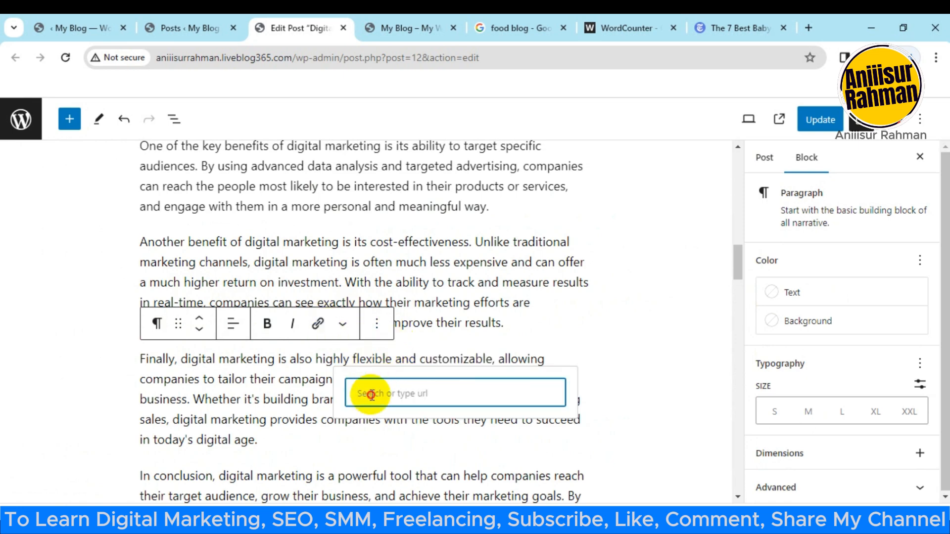
click(397, 26)
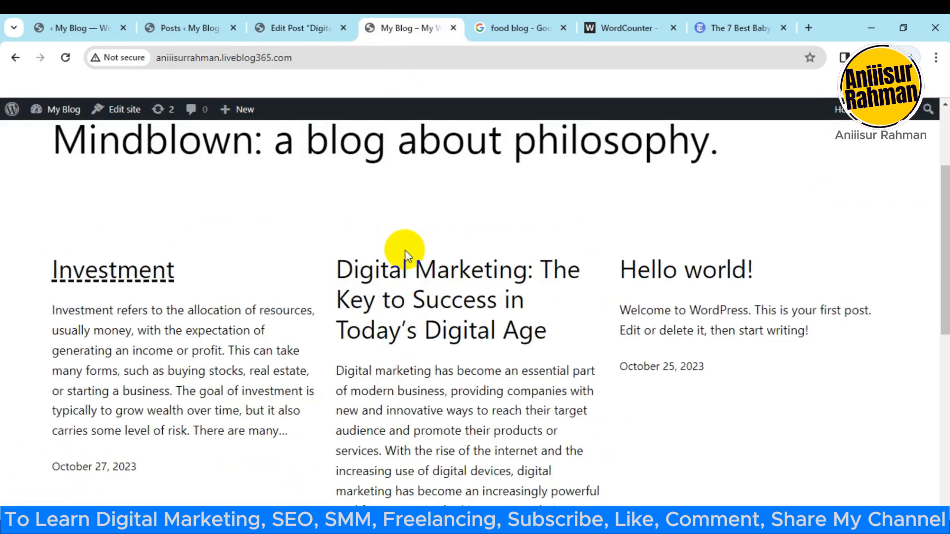
right_click(134, 272)
click(180, 394)
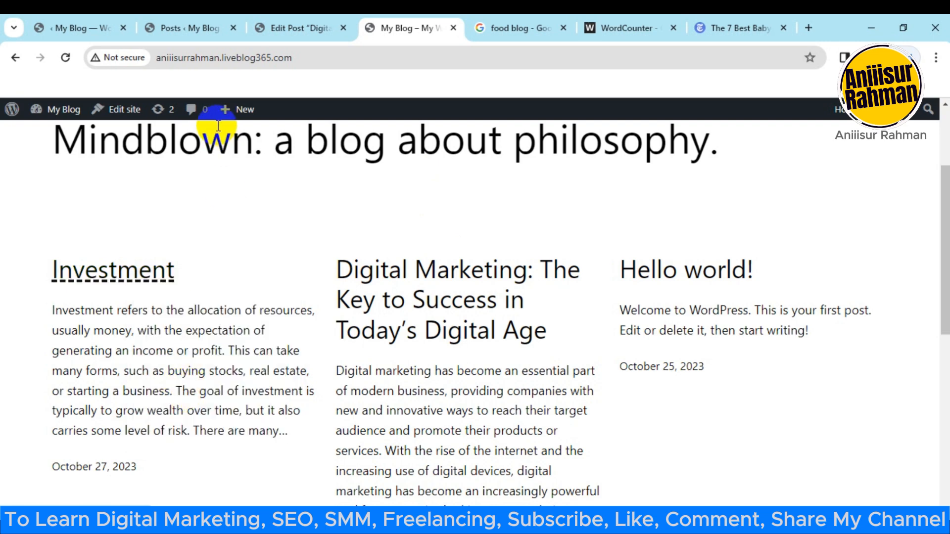
click(292, 28)
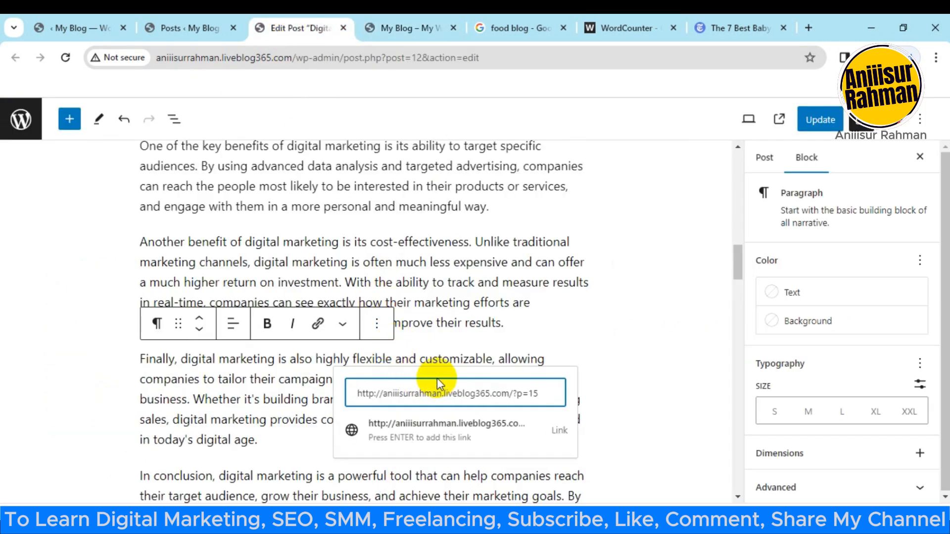
key(Return)
Step: Remove the link from the "Digital marketing" line below the image
scroll(507, 394, down, 1)
scroll(435, 409, up, 6)
scroll(431, 412, up, 3)
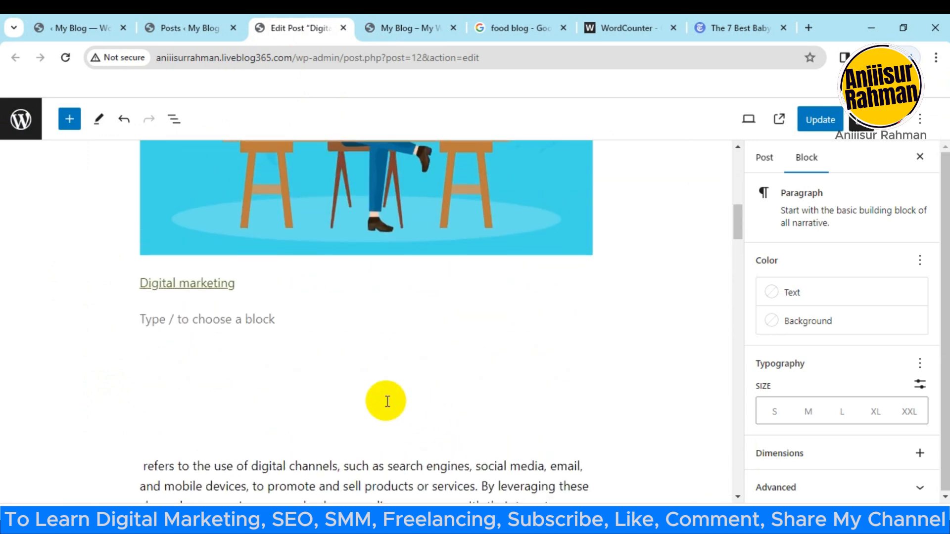
click(227, 282)
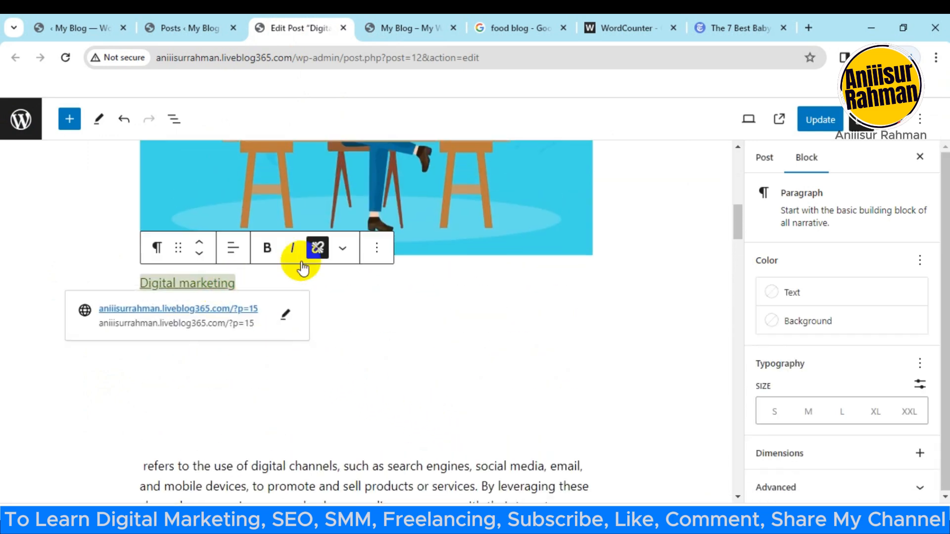
click(317, 248)
Step: Link the word "internet" in the paragraph above the image to the Wirecutter page nytimes.com/wirecutter/reviews/best-baby-monitor/
scroll(346, 393, up, 7)
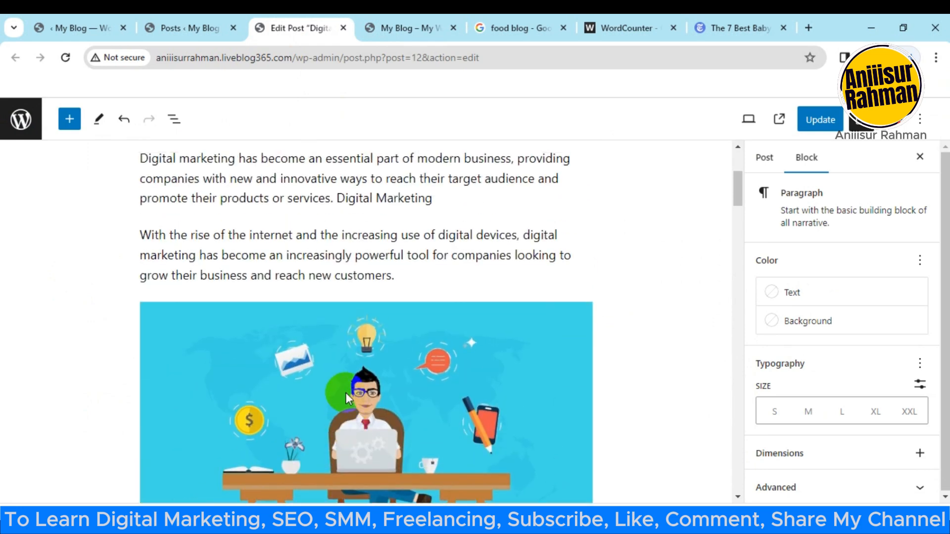
drag(296, 235, 243, 238)
click(318, 200)
click(714, 25)
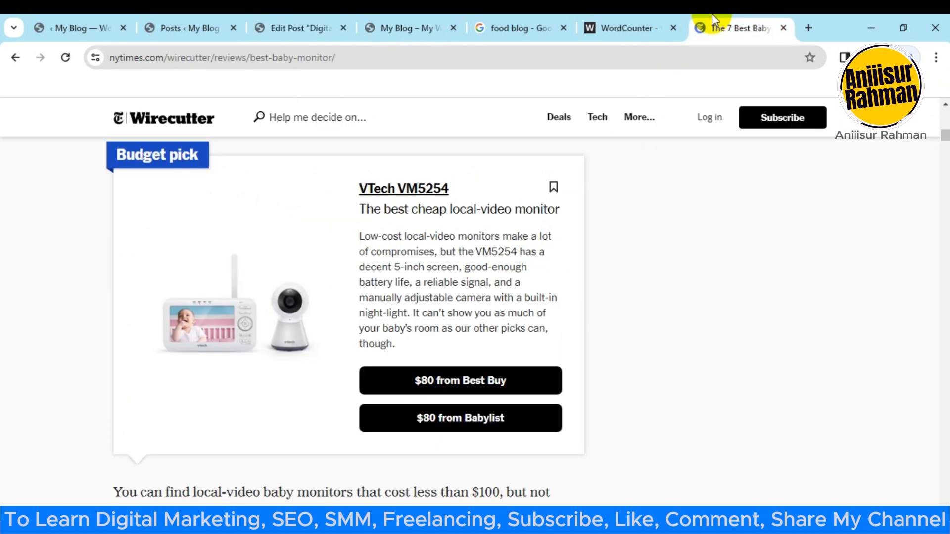
click(349, 60)
key(ctrl+c)
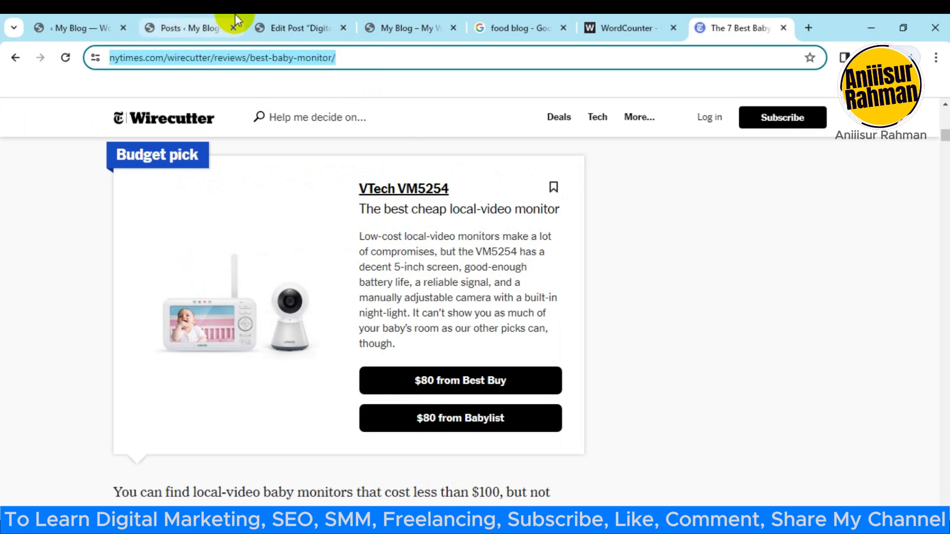
click(302, 28)
key(ctrl+v)
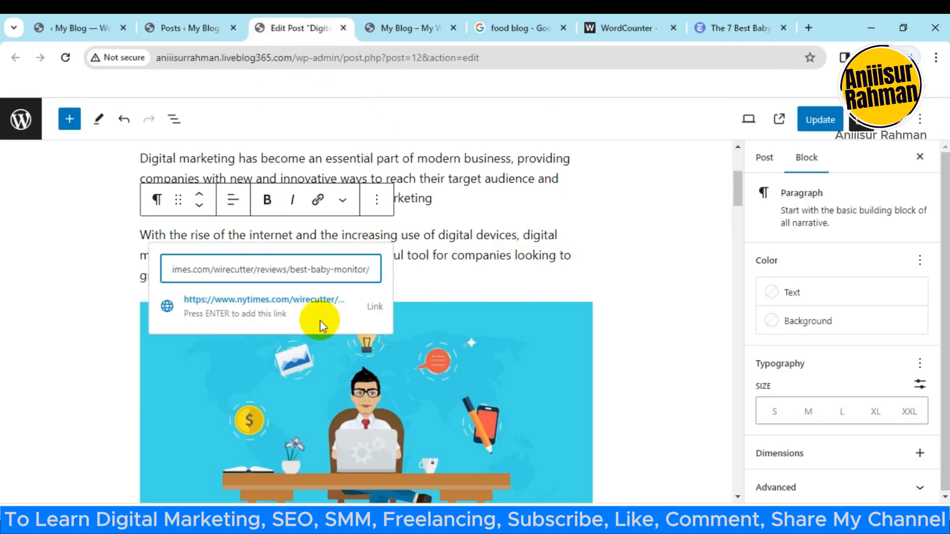
click(321, 326)
Step: Review the Yoast SEO analysis for the remaining problems and good results
scroll(325, 316, down, 7)
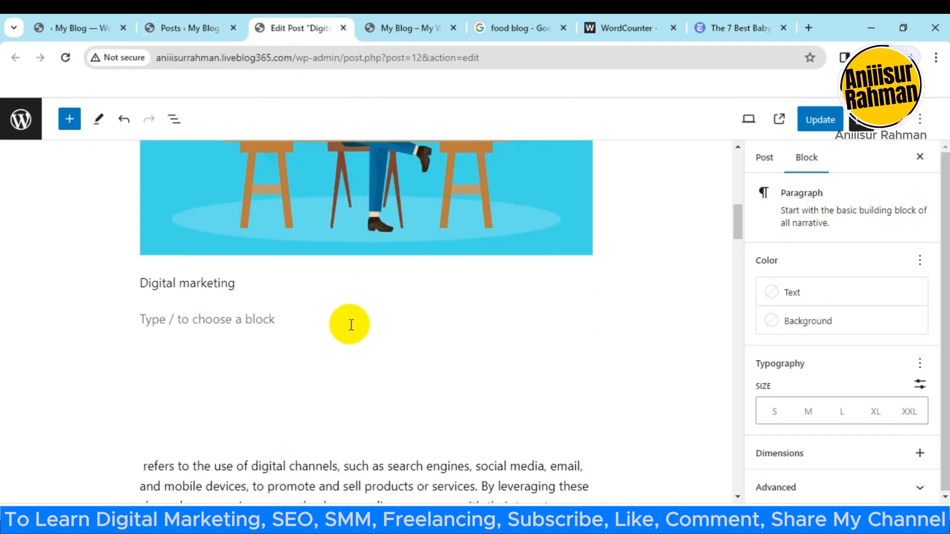
scroll(351, 326, down, 15)
scroll(386, 277, down, 10)
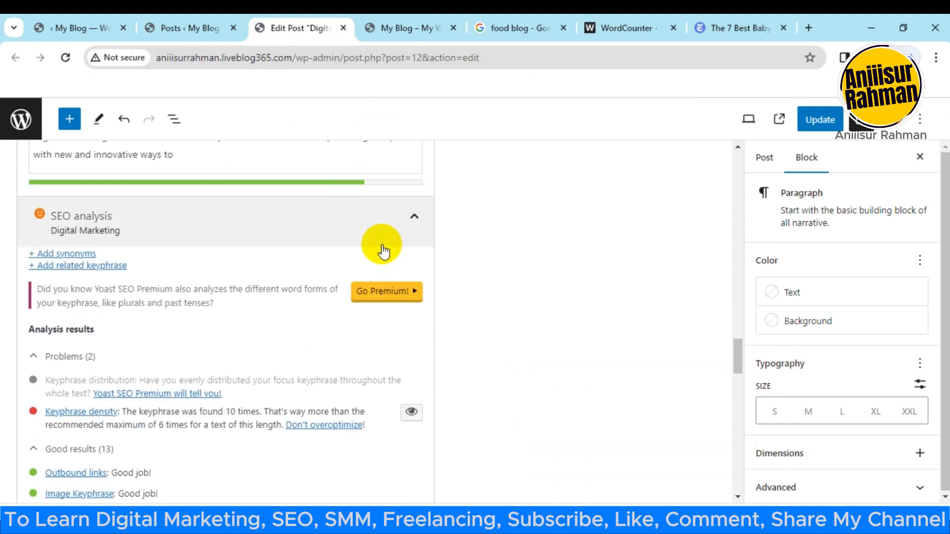
scroll(366, 242, down, 3)
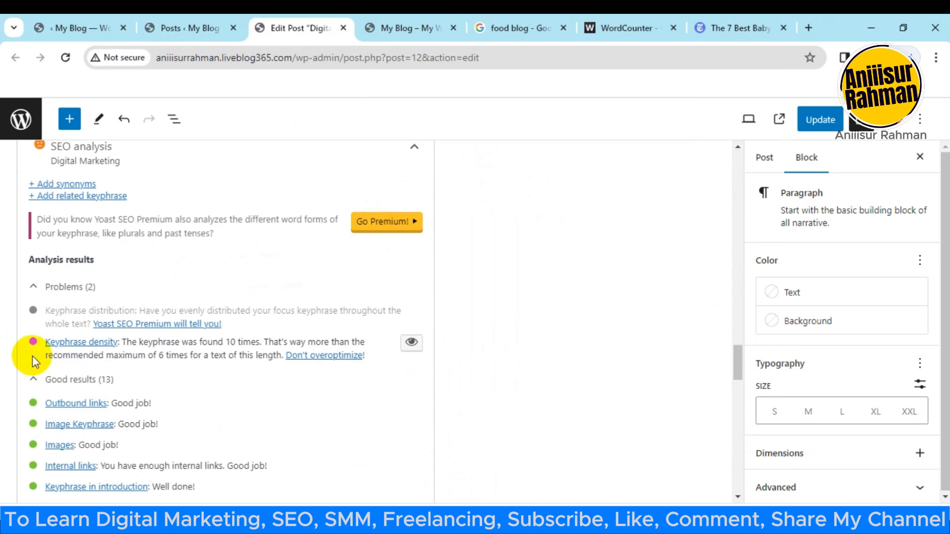
scroll(87, 396, down, 1)
scroll(86, 396, down, 5)
scroll(105, 364, up, 3)
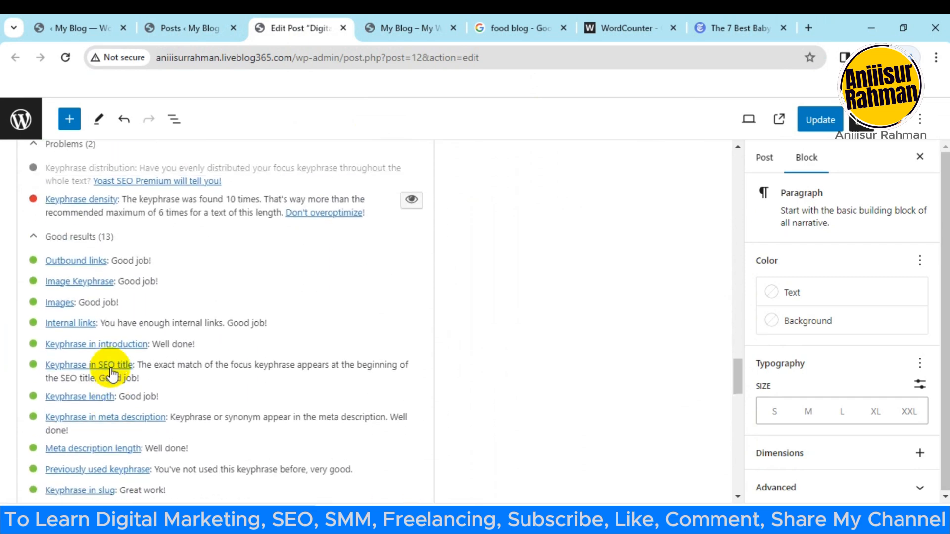
scroll(109, 320, up, 2)
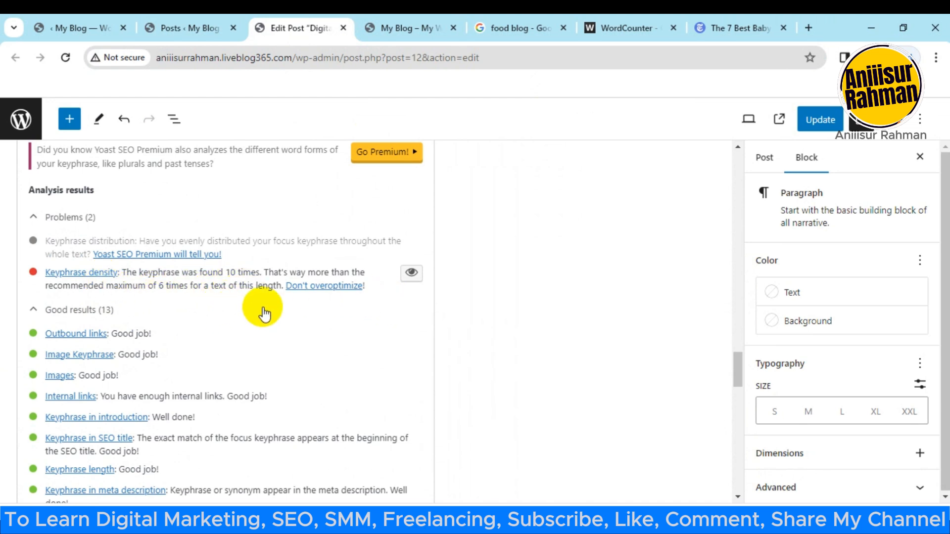
Step: Highlight the keyphrase density occurrences in the post and go to the body text
click(410, 275)
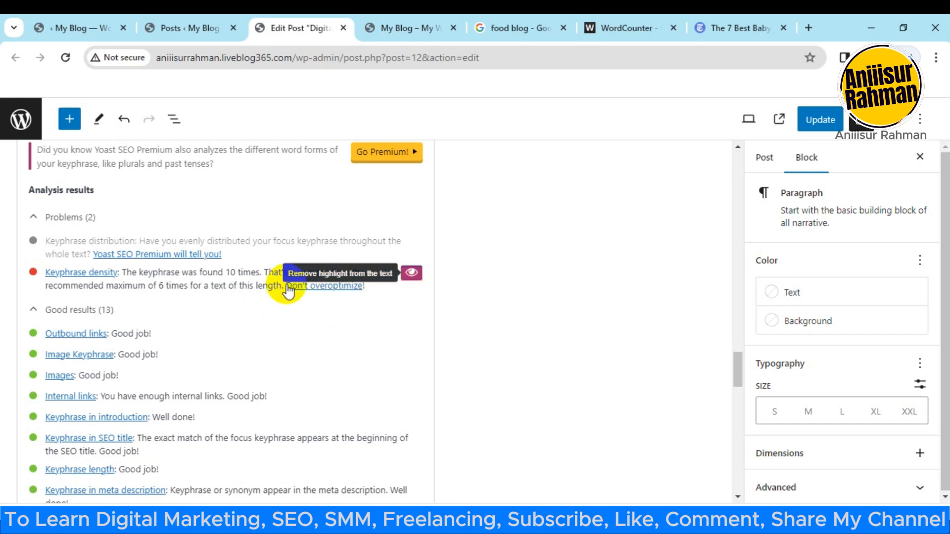
scroll(389, 356, up, 5)
scroll(398, 379, up, 5)
drag(746, 311, 738, 245)
click(678, 320)
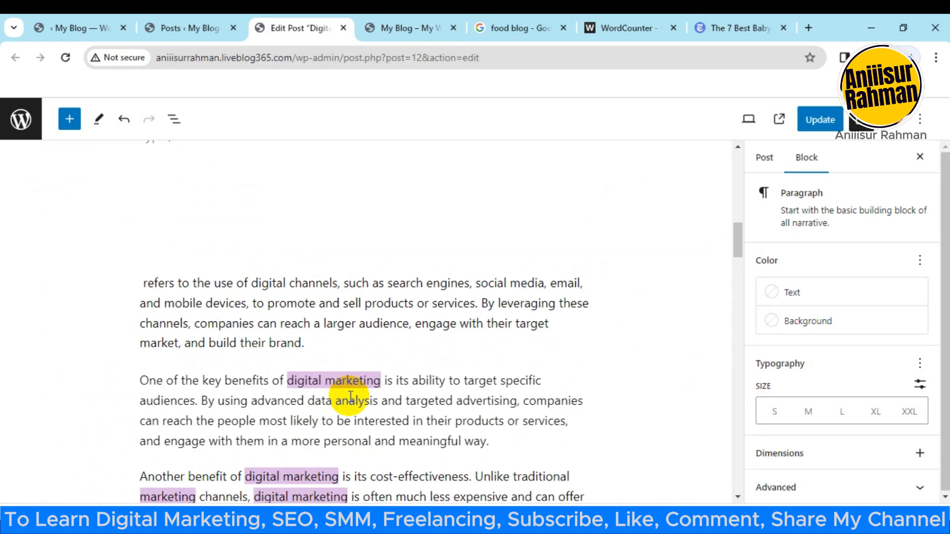
Step: Delete "digital marketing" from the first sentence of the paragraph beginning "One of the key benefits of"
scroll(346, 394, down, 3)
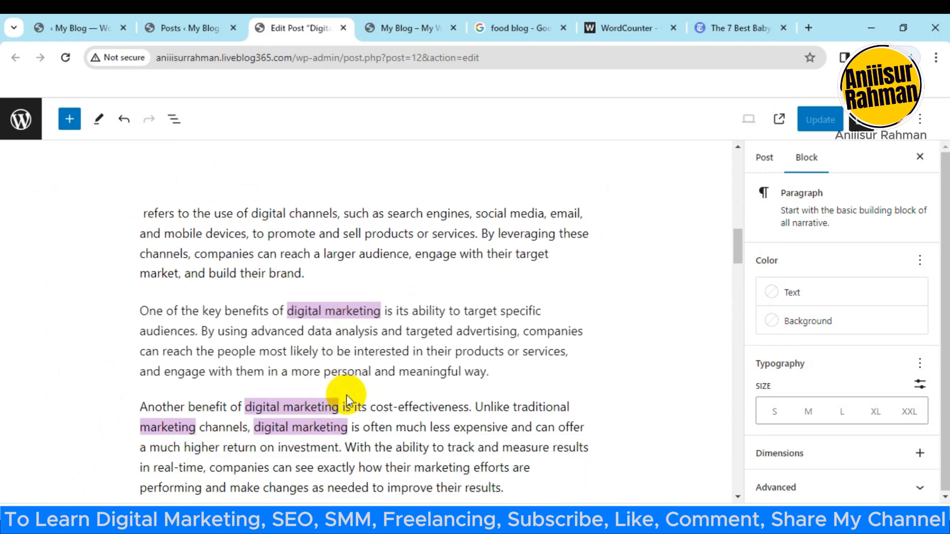
click(360, 312)
drag(381, 316, 291, 307)
key(BackSpace)
Step: Delete "marketing" after "Another benefit of digital" in the cost-effectiveness paragraph
drag(341, 407, 251, 403)
click(251, 403)
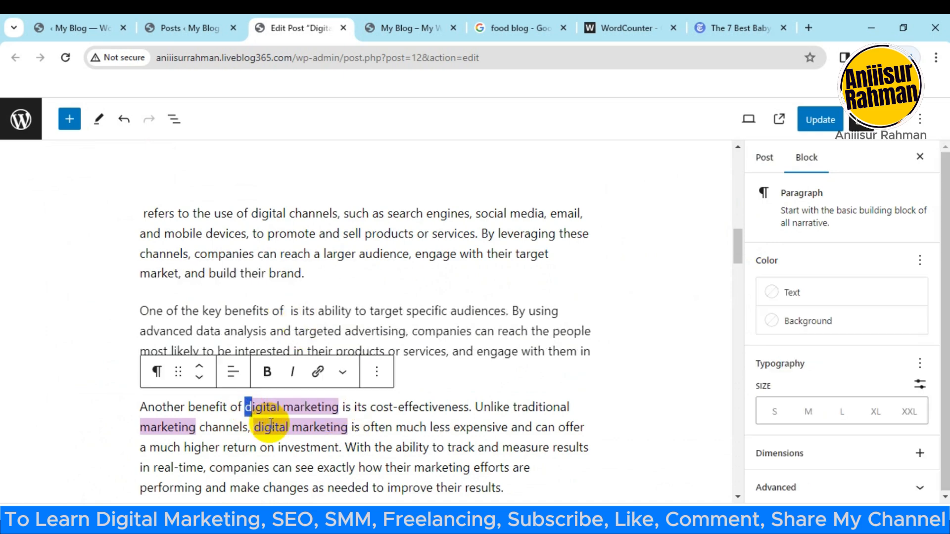
drag(340, 407, 283, 403)
key(BackSpace)
key(BackSpace)
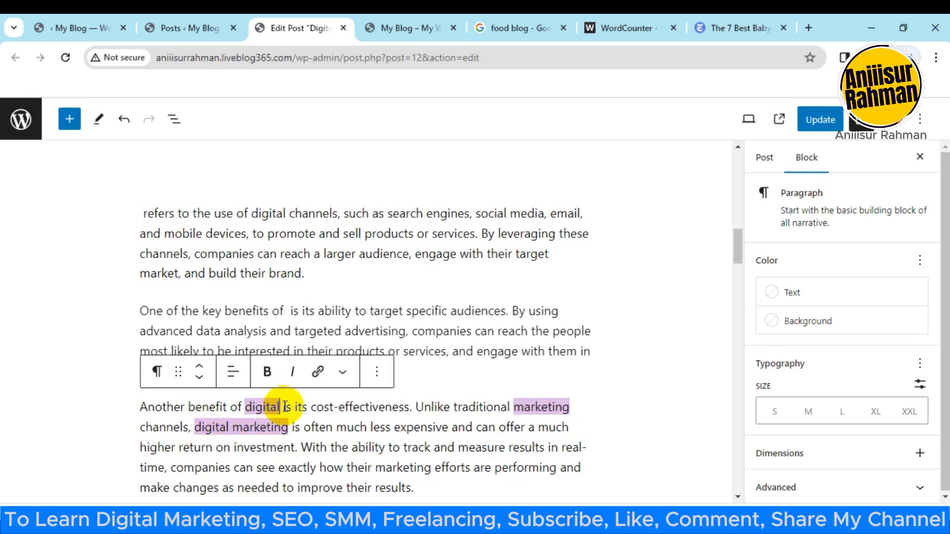
click(252, 407)
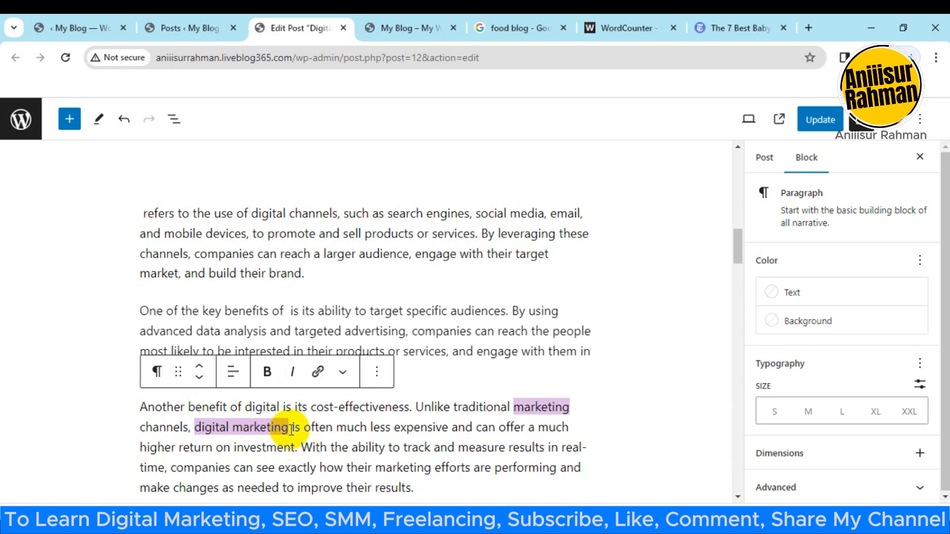
Step: Delete "digital marketing is" before "often much less expensive" and "marketing" before "channels" in the cost-effectiveness paragraph
drag(299, 428, 197, 427)
key(BackSpace)
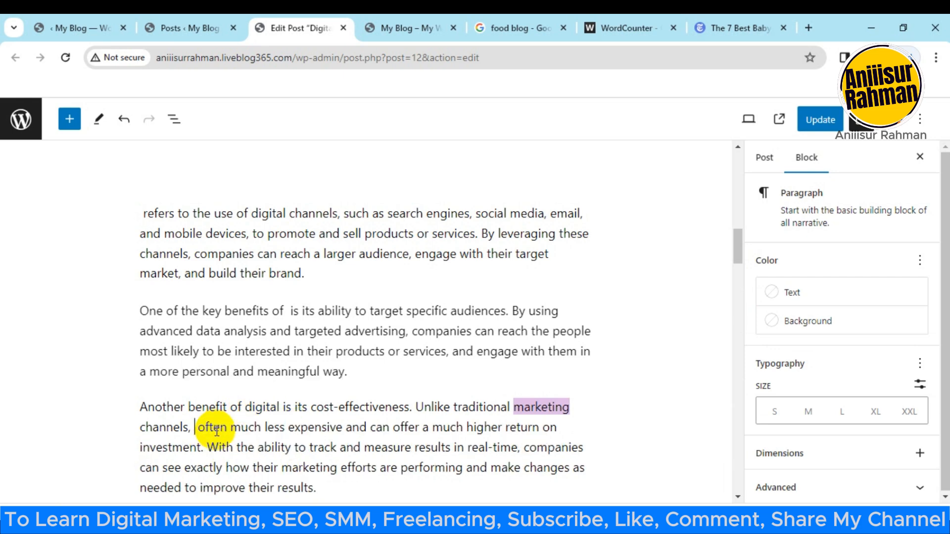
drag(571, 409, 519, 408)
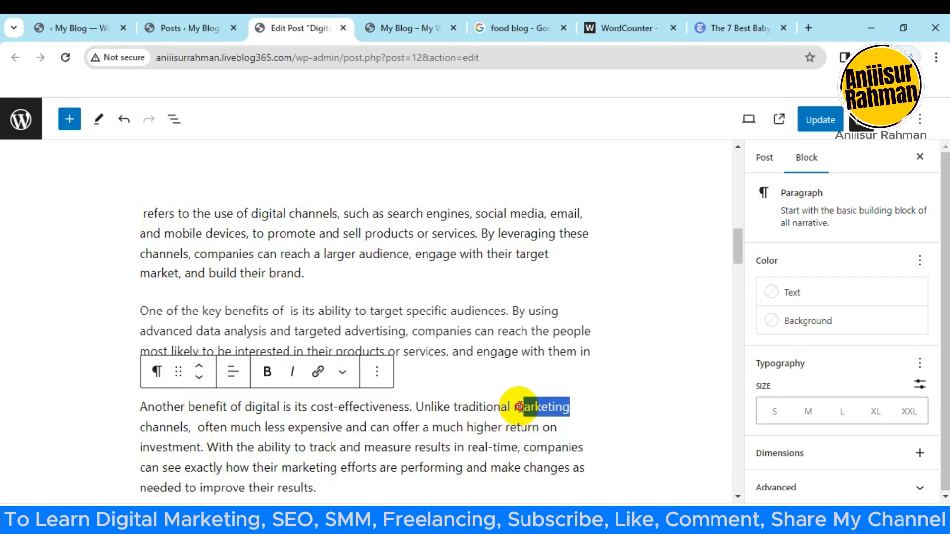
key(BackSpace)
Step: In the "In conclusion" paragraph, delete the highlighted "digital marketing" and the "marketing" before "goals"
scroll(516, 403, down, 5)
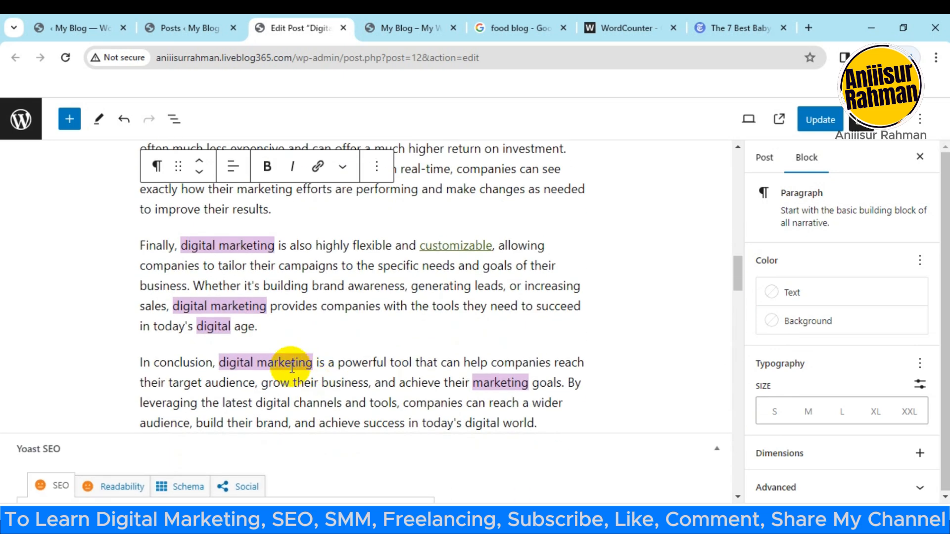
drag(317, 365, 219, 364)
key(BackSpace)
scroll(382, 399, down, 1)
drag(463, 317, 393, 315)
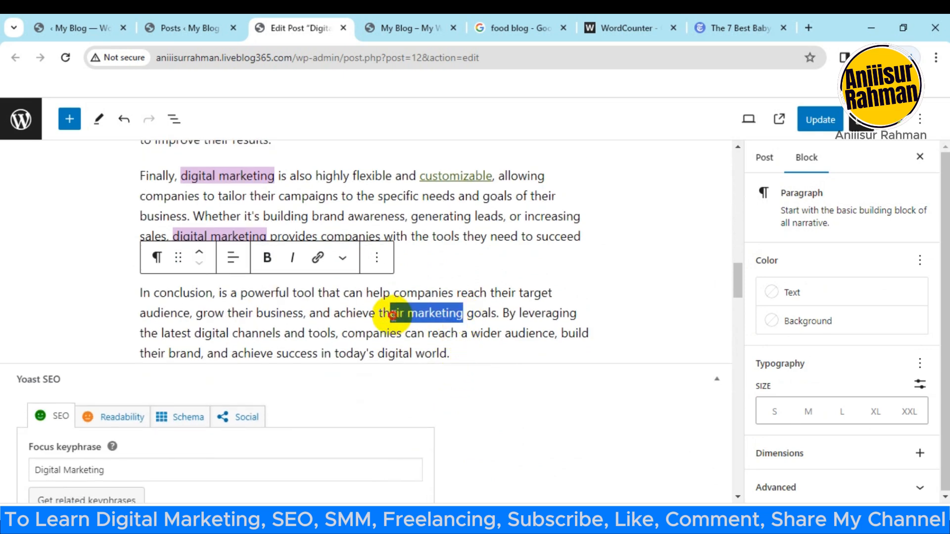
key(BackSpace)
Step: Check the updated Yoast analysis results, collapsing and reopening the list of problems
scroll(310, 374, down, 9)
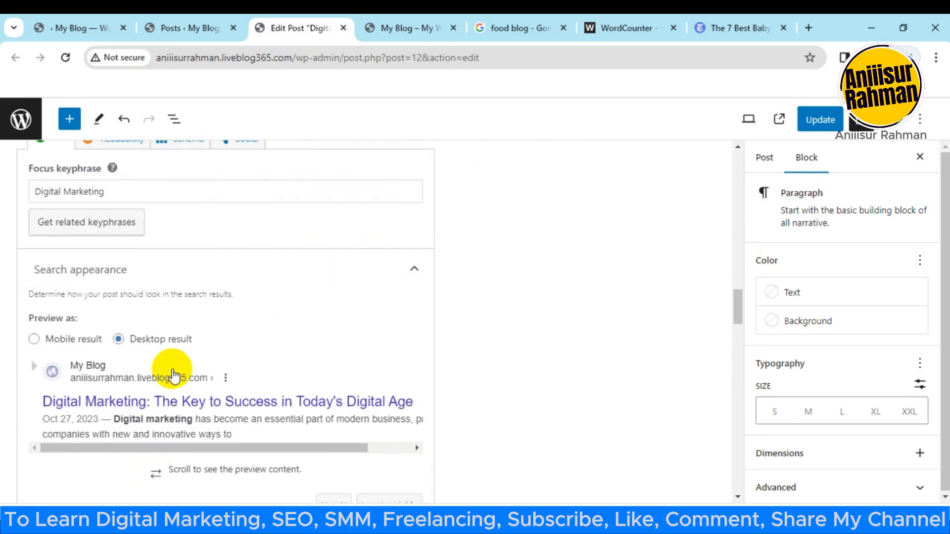
scroll(210, 355, down, 8)
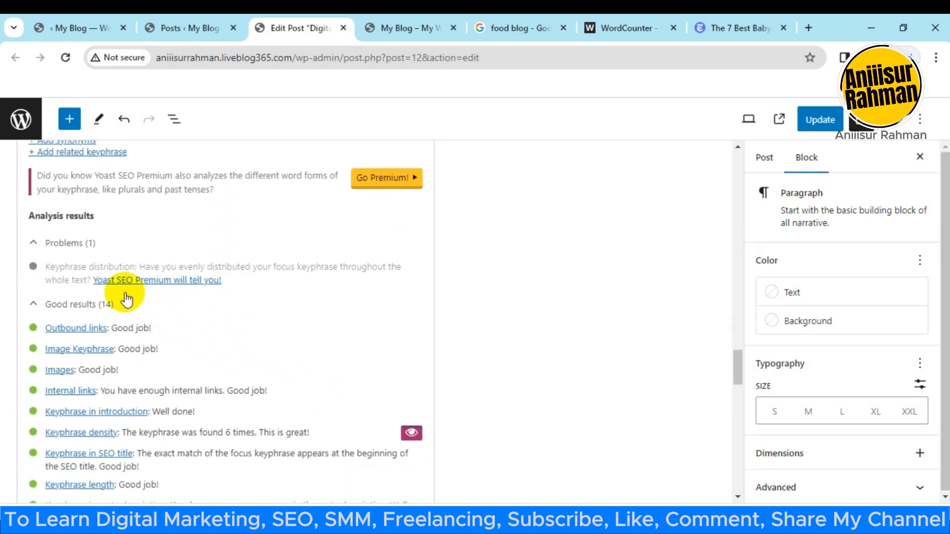
click(30, 241)
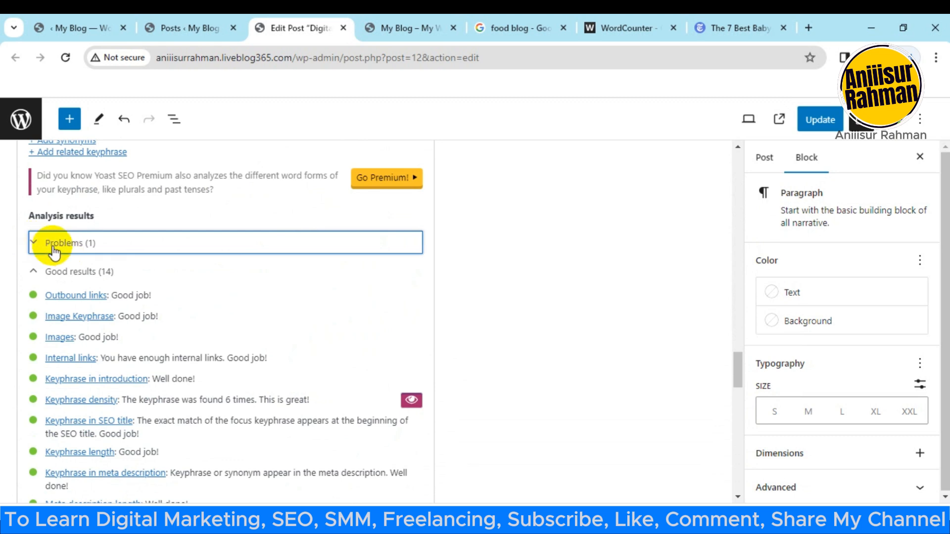
click(42, 244)
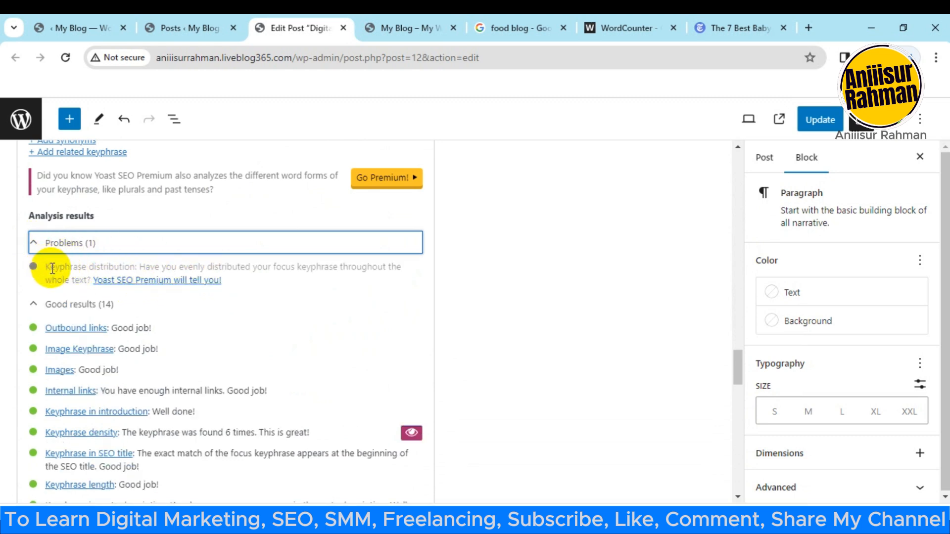
Step: Review the good results in the Yoast SEO analysis and turn off the keyphrase density highlighting in the text
scroll(62, 268, down, 3)
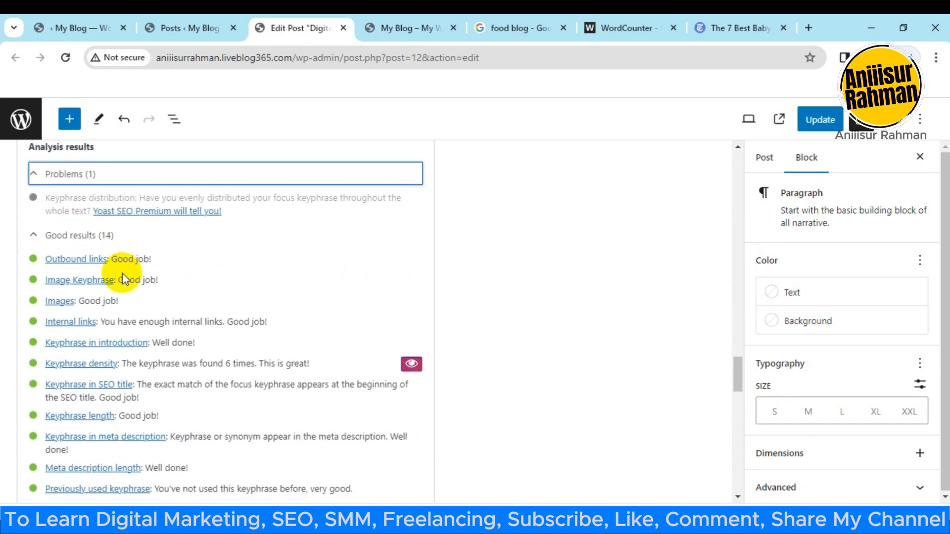
scroll(27, 206, down, 2)
scroll(38, 257, up, 2)
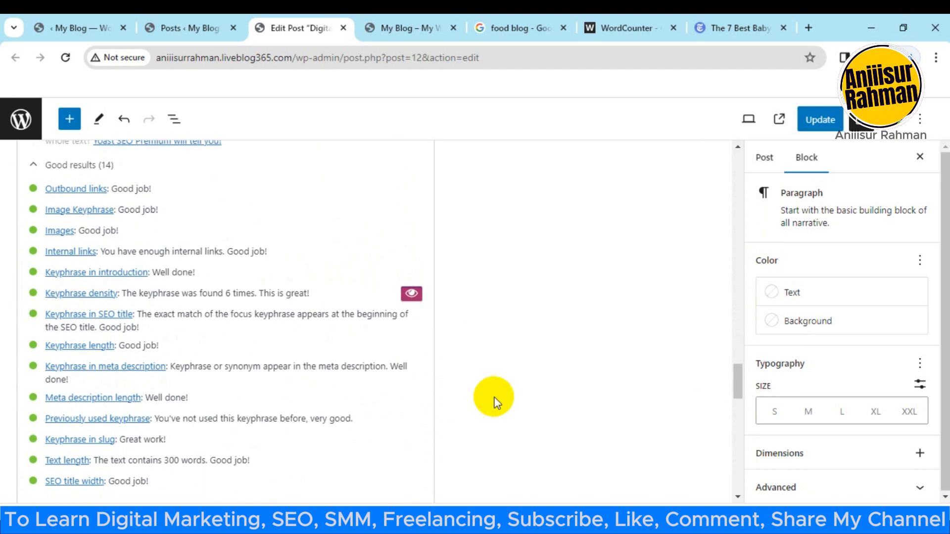
click(411, 295)
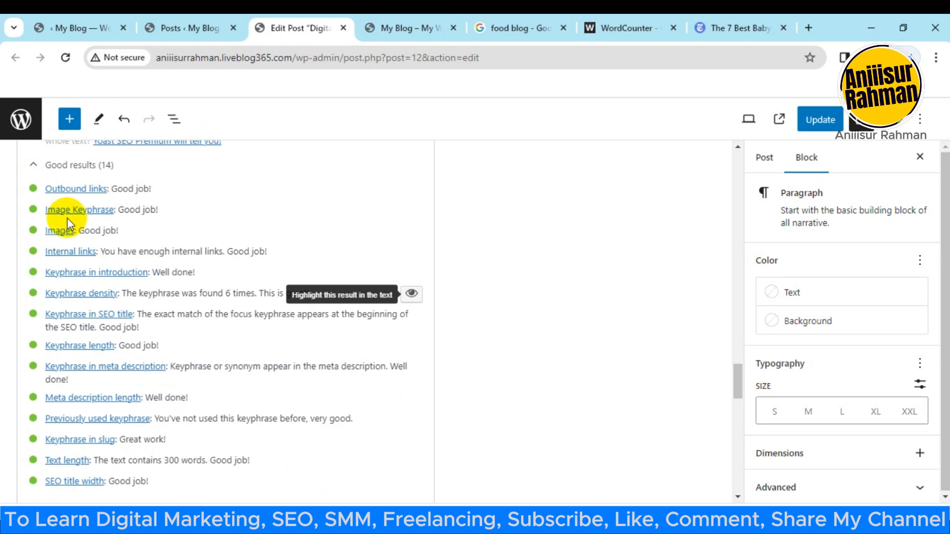
Step: Collapse and reopen the SEO analysis section to look over its results and the sections below it
scroll(297, 287, up, 5)
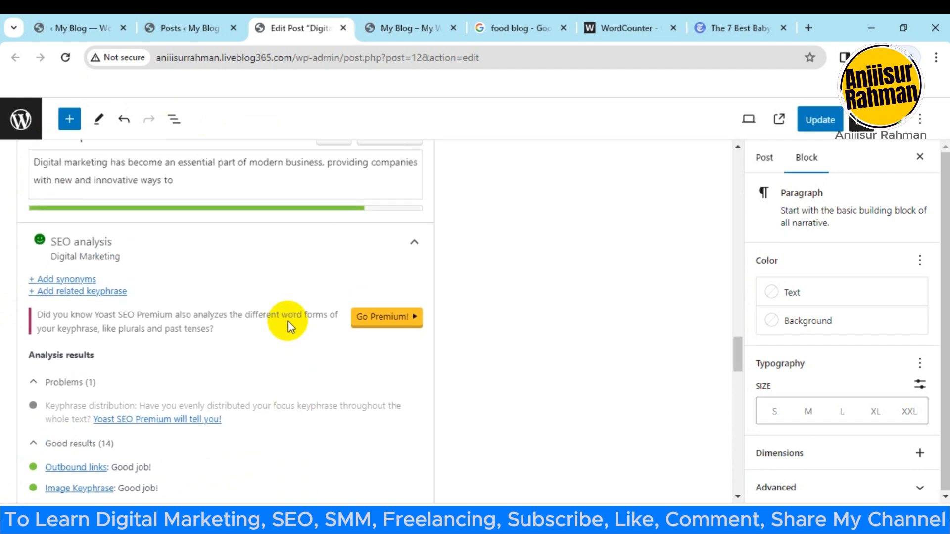
scroll(180, 371, down, 2)
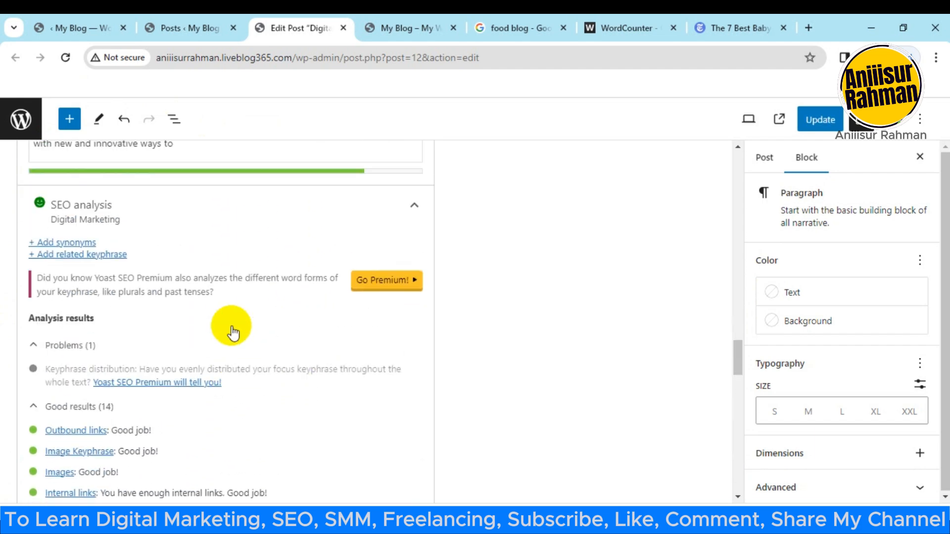
scroll(297, 307, up, 2)
click(414, 242)
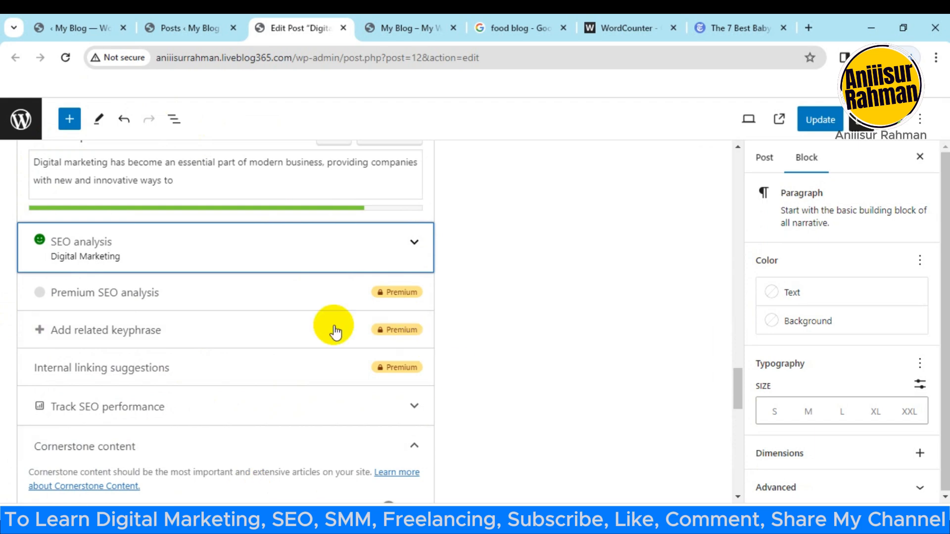
scroll(280, 354, down, 1)
scroll(371, 292, up, 1)
click(414, 242)
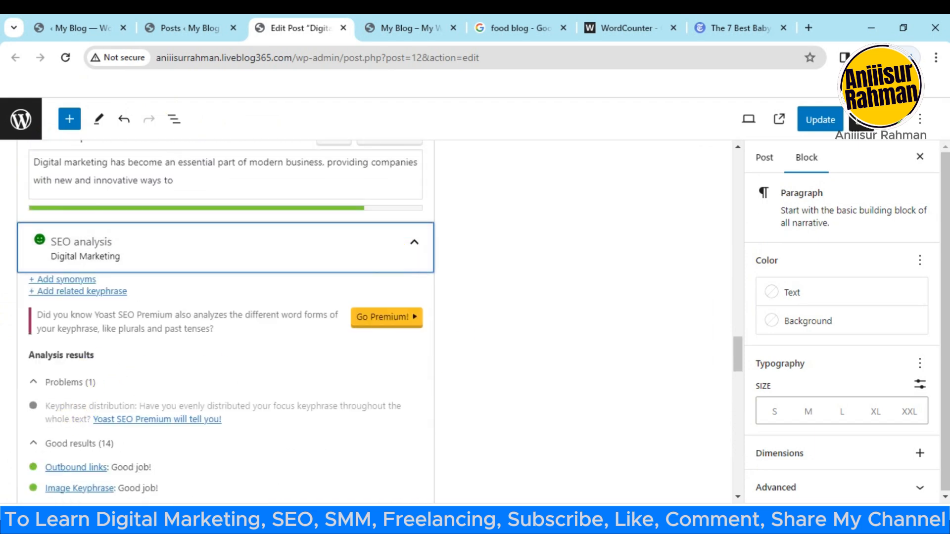
scroll(239, 353, down, 3)
scroll(239, 367, up, 7)
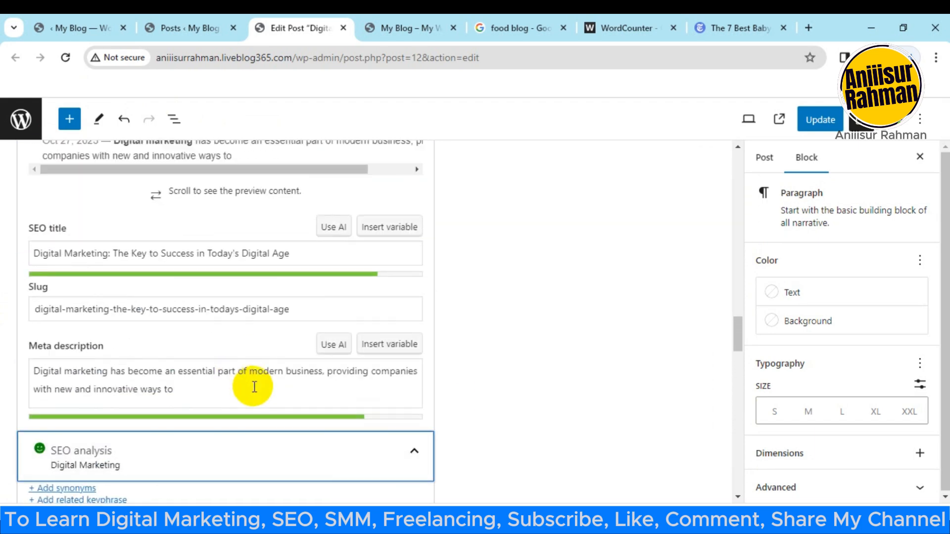
Step: Examine the post's search appearance settings, focus keyphrase and edited paragraphs back up to the title
scroll(193, 388, up, 2)
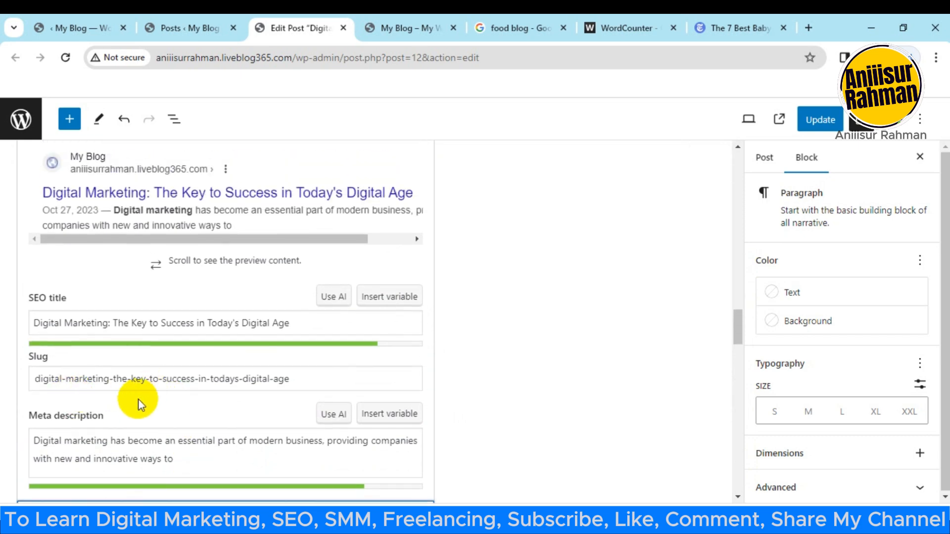
scroll(129, 417, up, 2)
scroll(193, 433, up, 2)
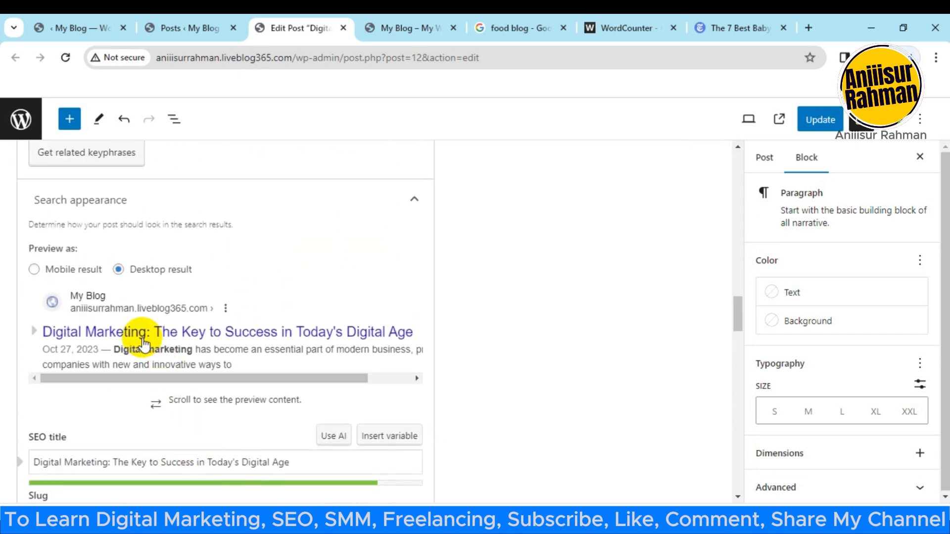
scroll(141, 341, up, 3)
scroll(138, 340, up, 2)
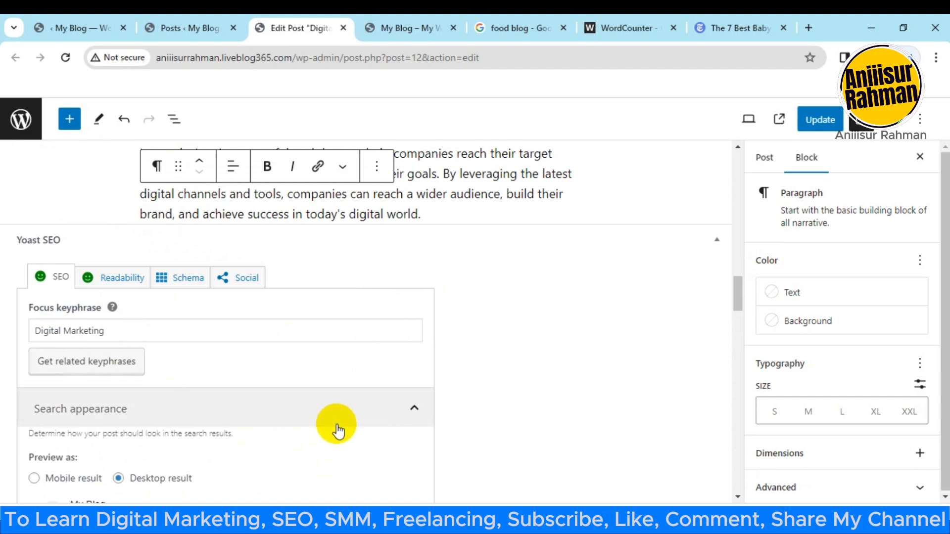
scroll(343, 430, up, 7)
drag(738, 267, 726, 231)
scroll(235, 391, down, 3)
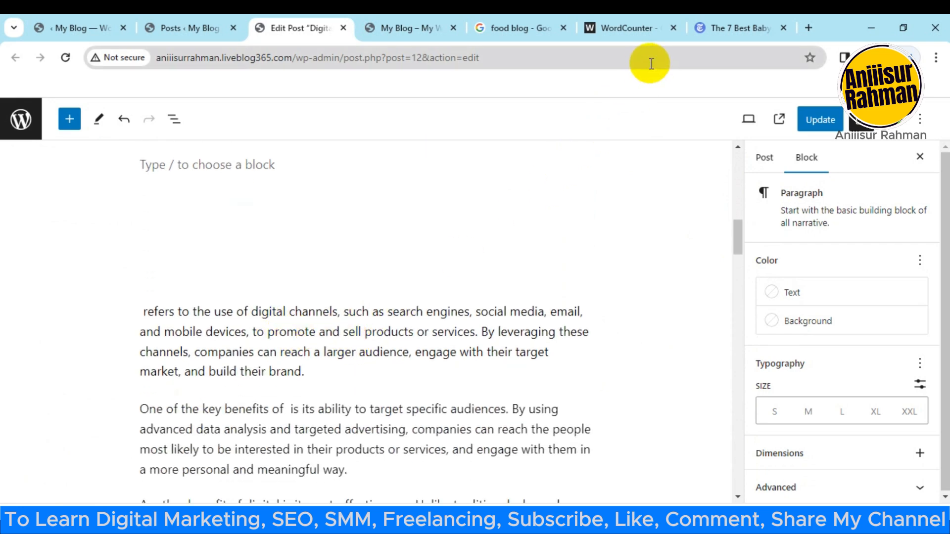
scroll(358, 251, up, 4)
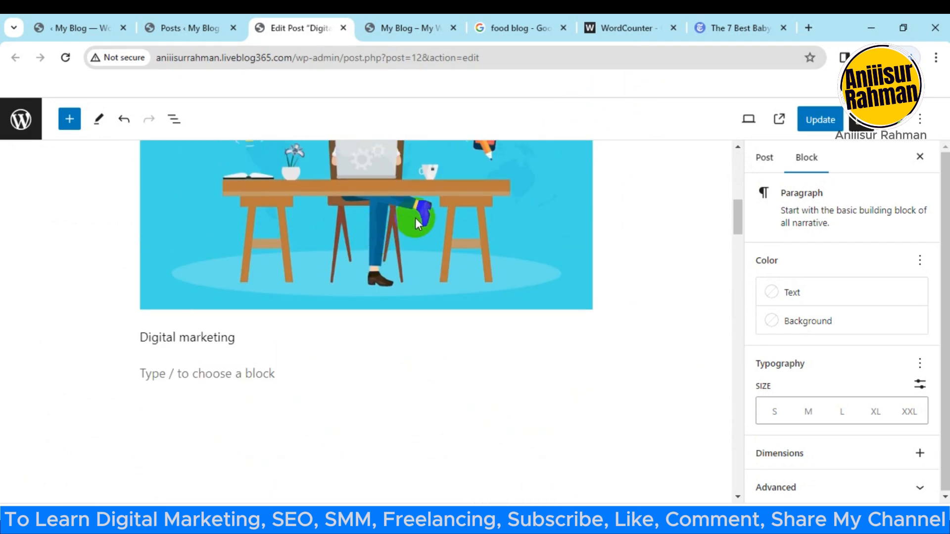
scroll(416, 222, up, 10)
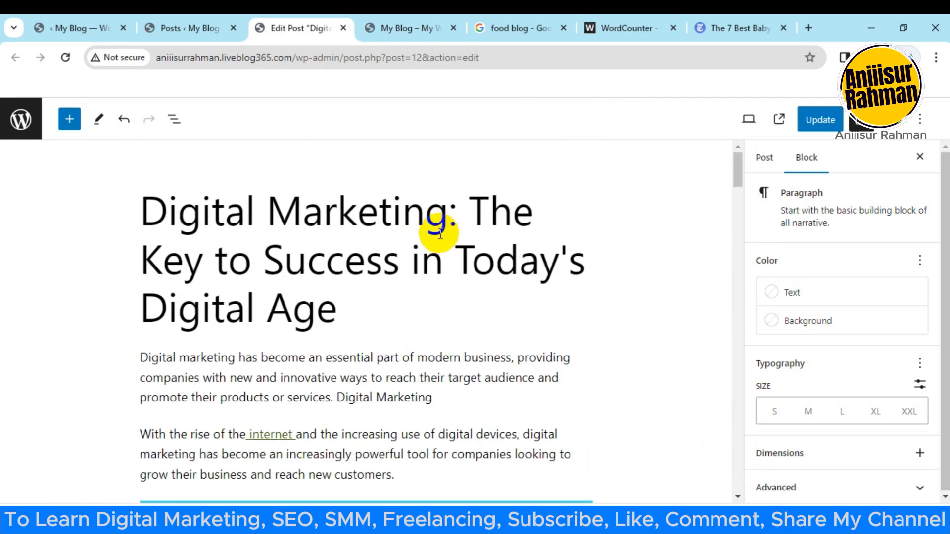
scroll(437, 231, down, 4)
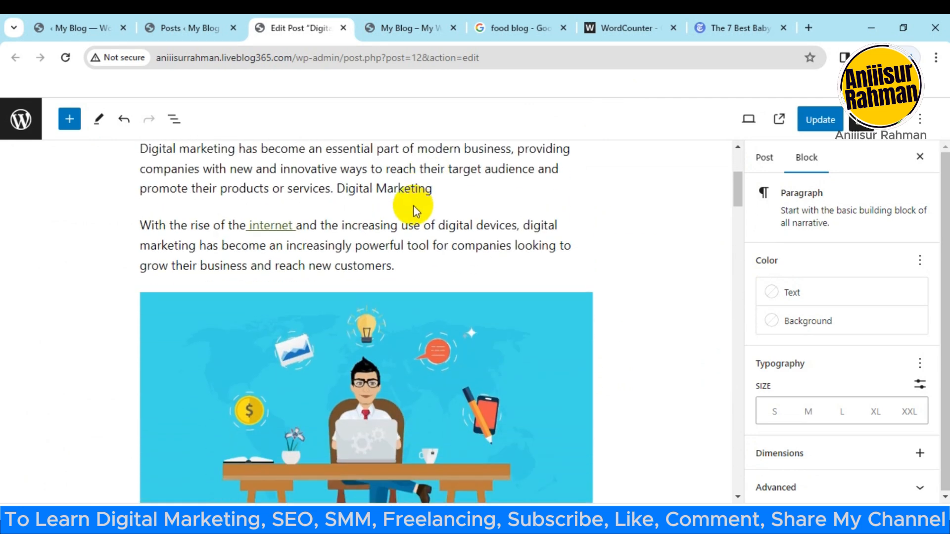
Step: Update the post and open its published version in a new browser tab
click(819, 119)
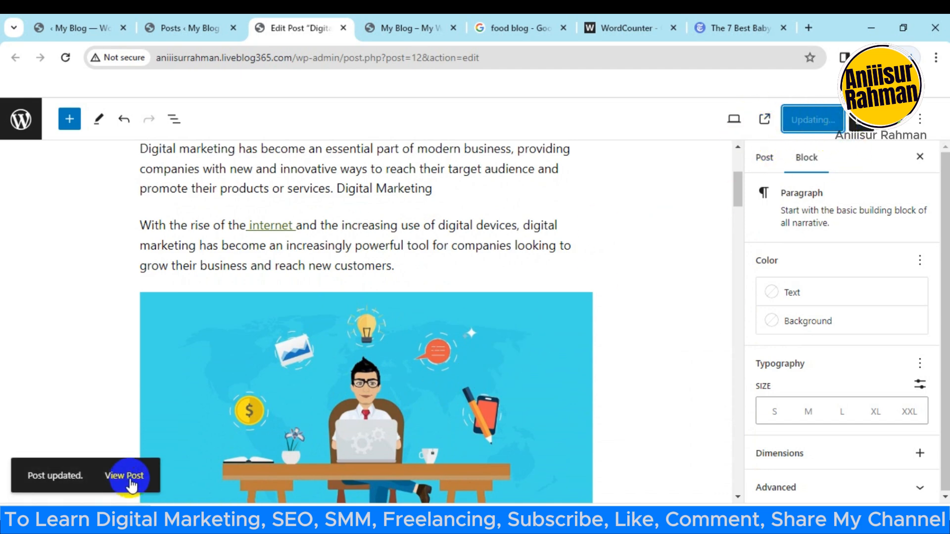
right_click(130, 480)
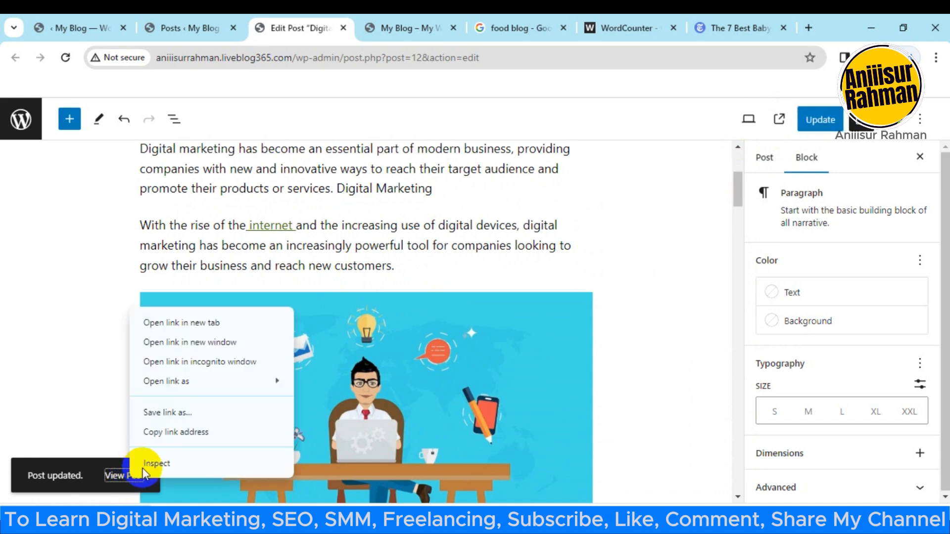
click(194, 322)
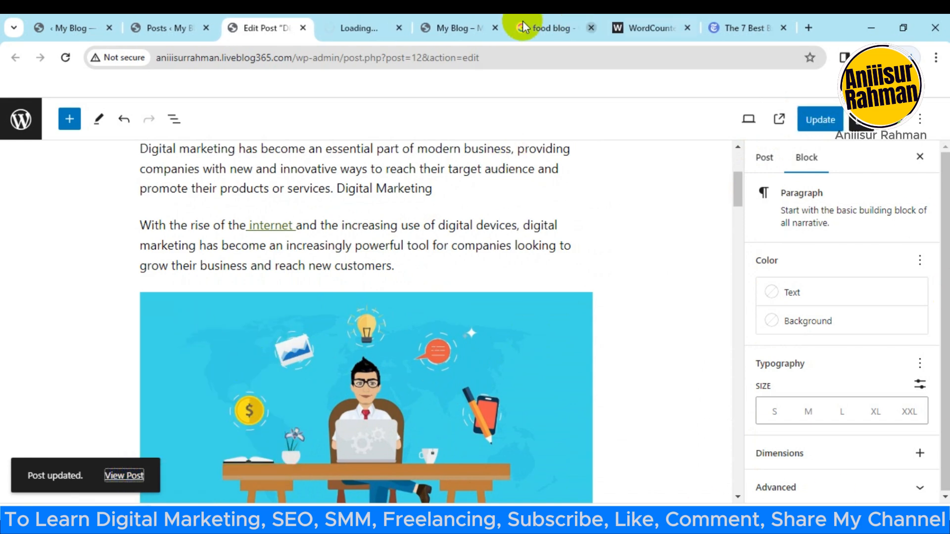
click(362, 27)
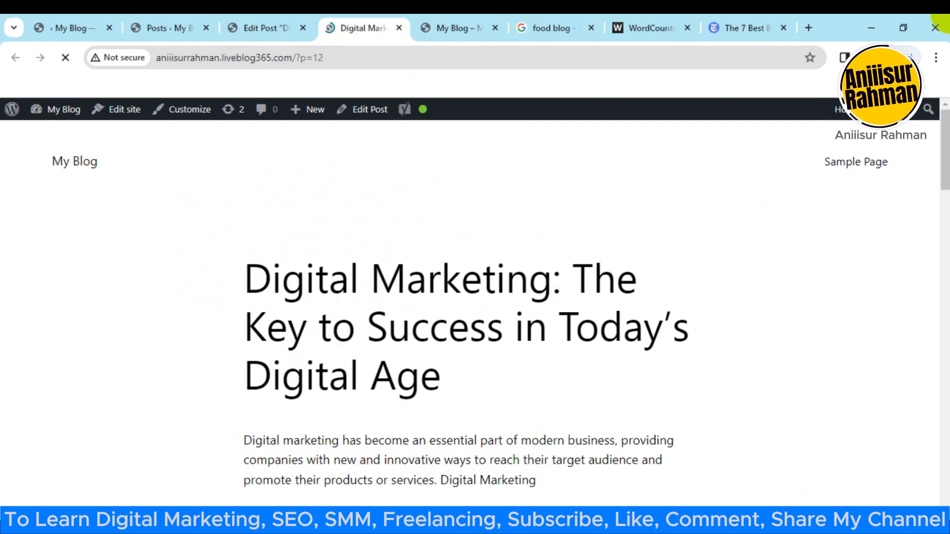
Step: Read through the published post from the introduction to the comments section, checking its image, links and edited paragraphs
scroll(550, 370, down, 3)
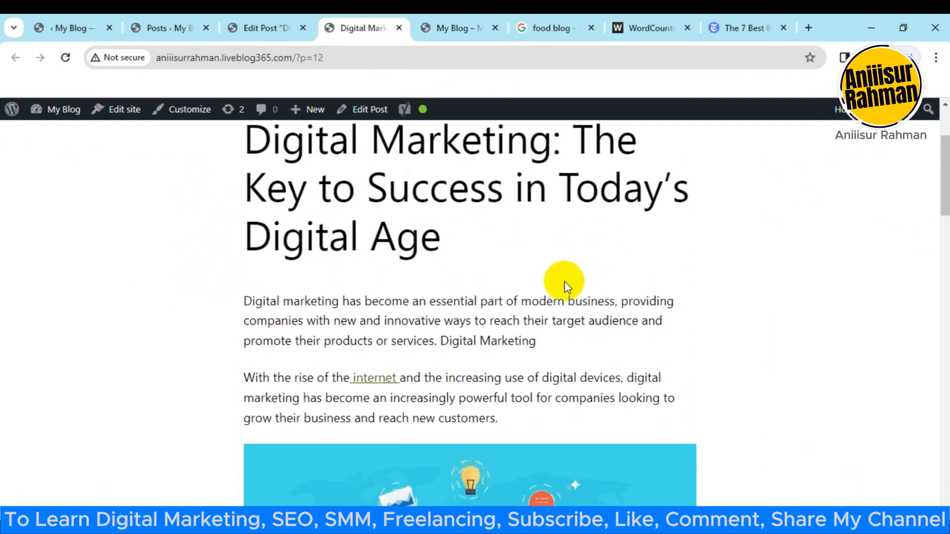
scroll(496, 336, down, 10)
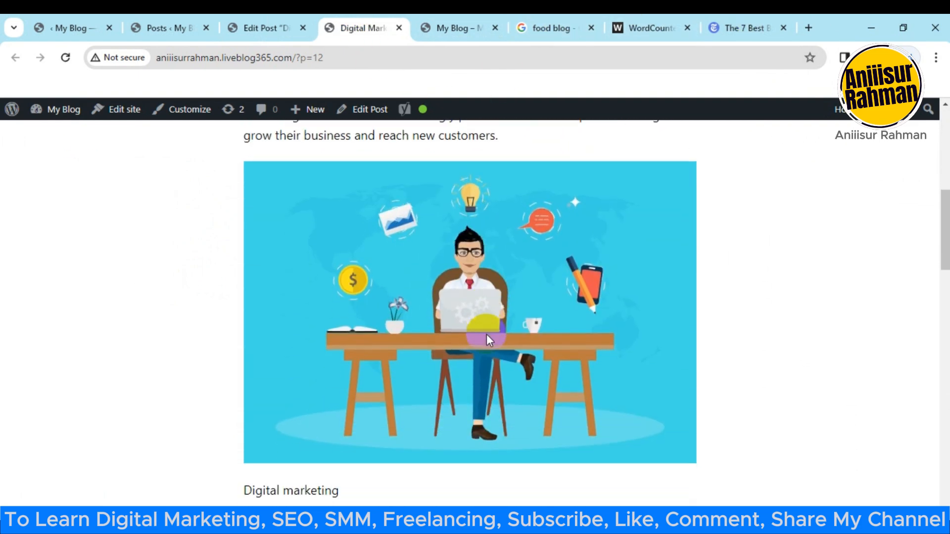
scroll(495, 308, down, 7)
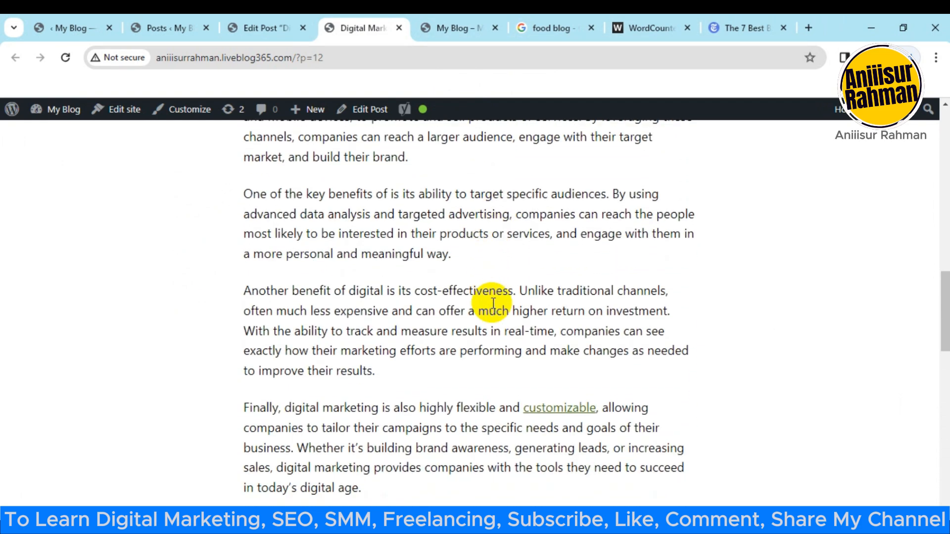
scroll(416, 291, down, 1)
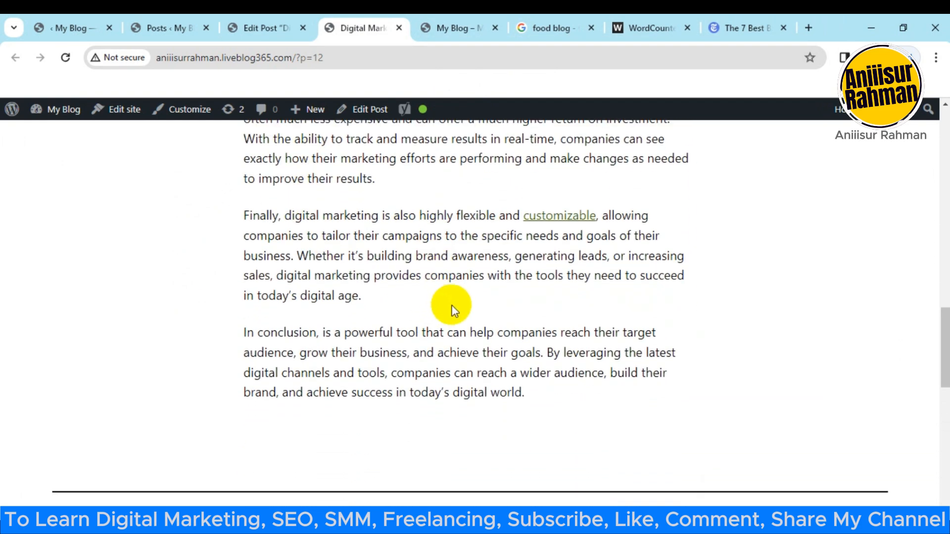
scroll(451, 301, up, 4)
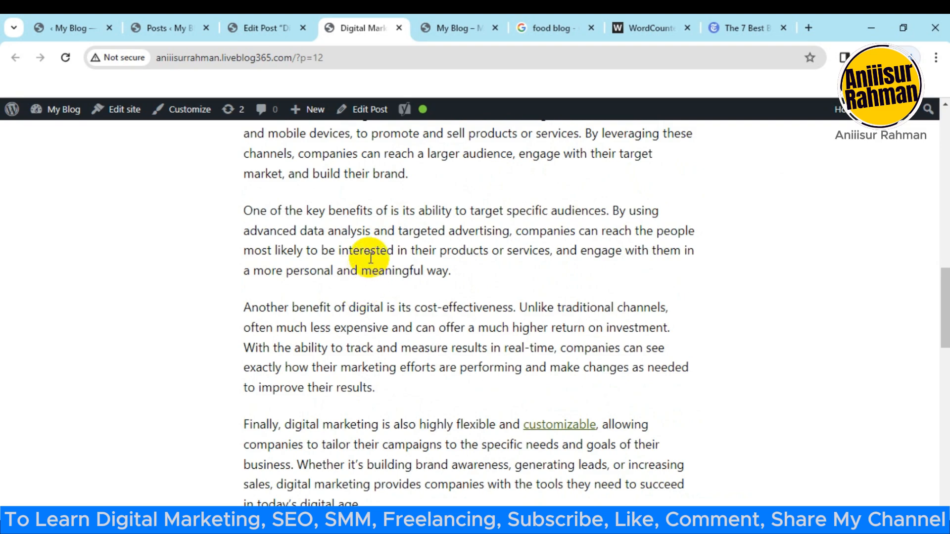
scroll(374, 246, down, 10)
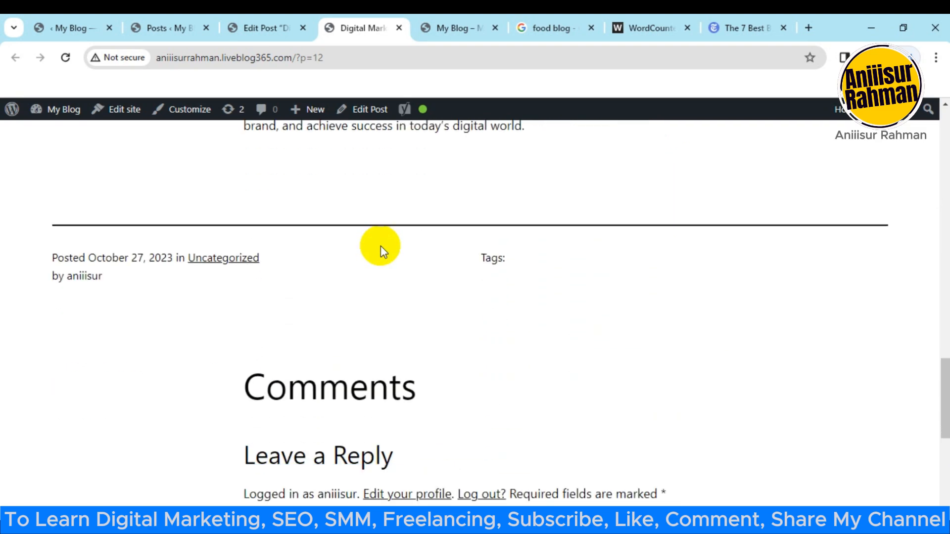
scroll(419, 353, up, 10)
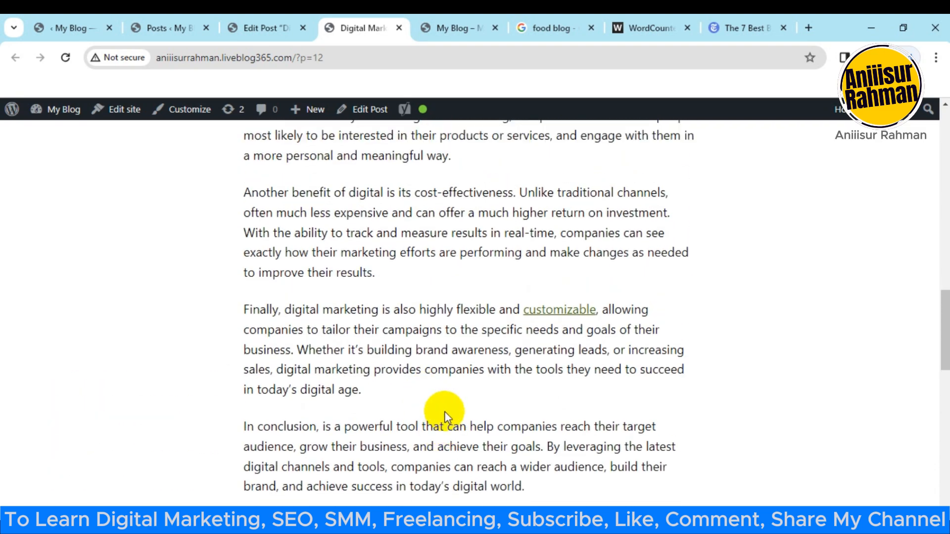
Step: Return to the post editor and look through the content from the title to the conclusion
click(262, 21)
scroll(469, 343, up, 4)
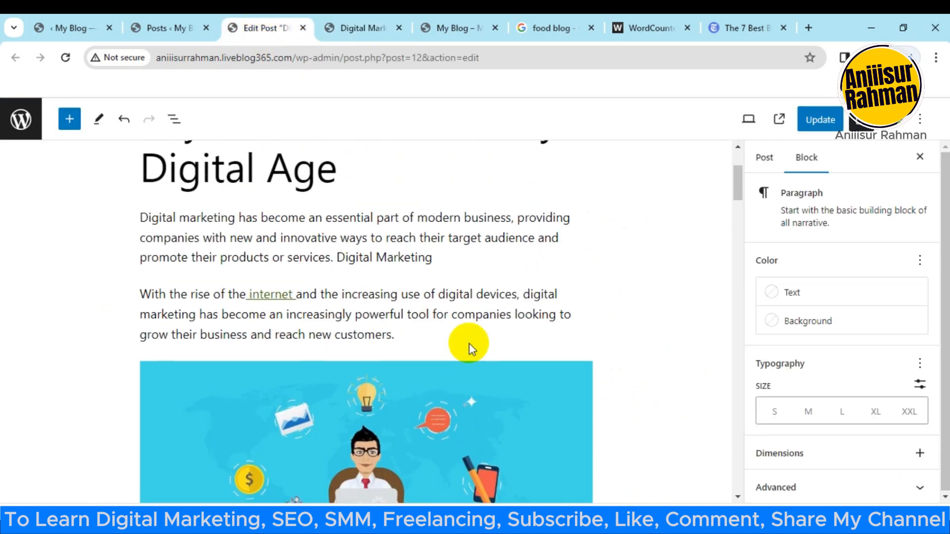
scroll(471, 345, down, 4)
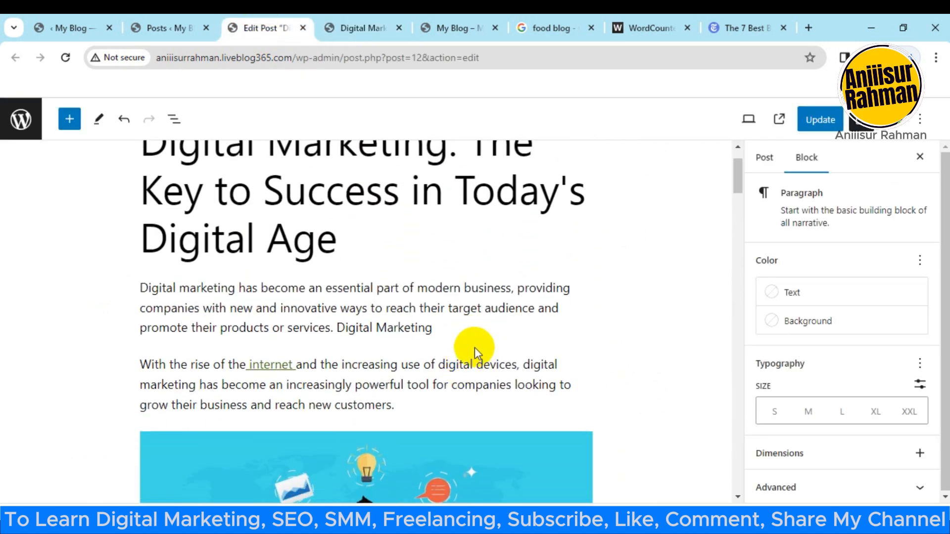
scroll(479, 336, down, 11)
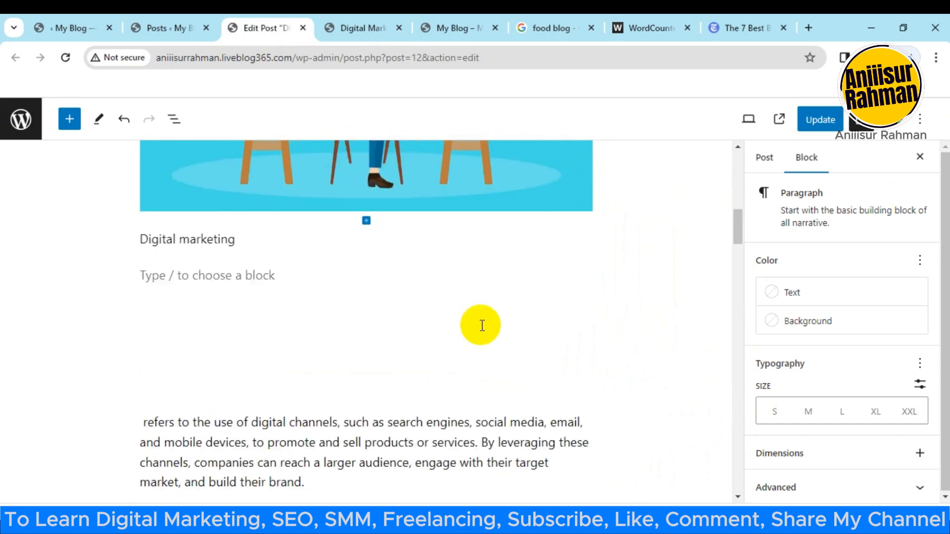
scroll(467, 341, down, 4)
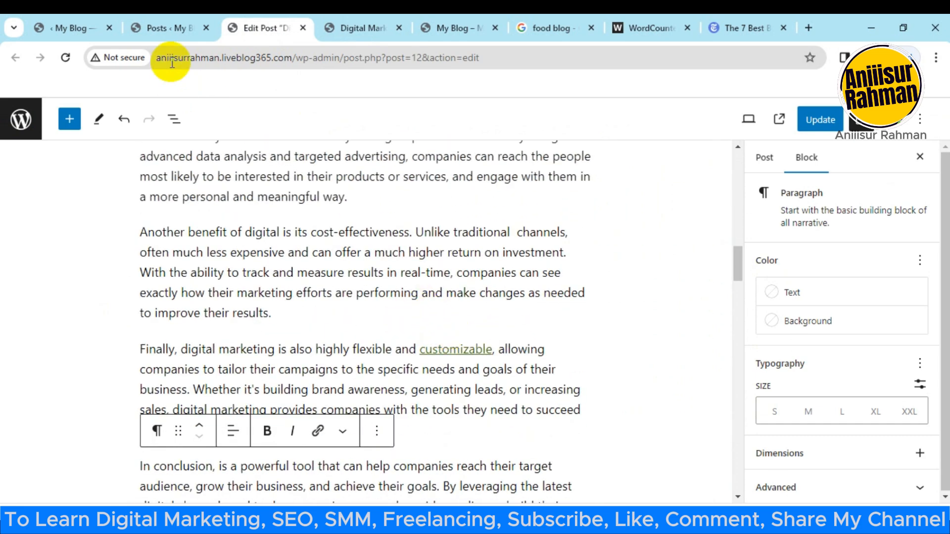
Step: Check the list of all posts and return to the beginning of the published digital marketing post
click(164, 28)
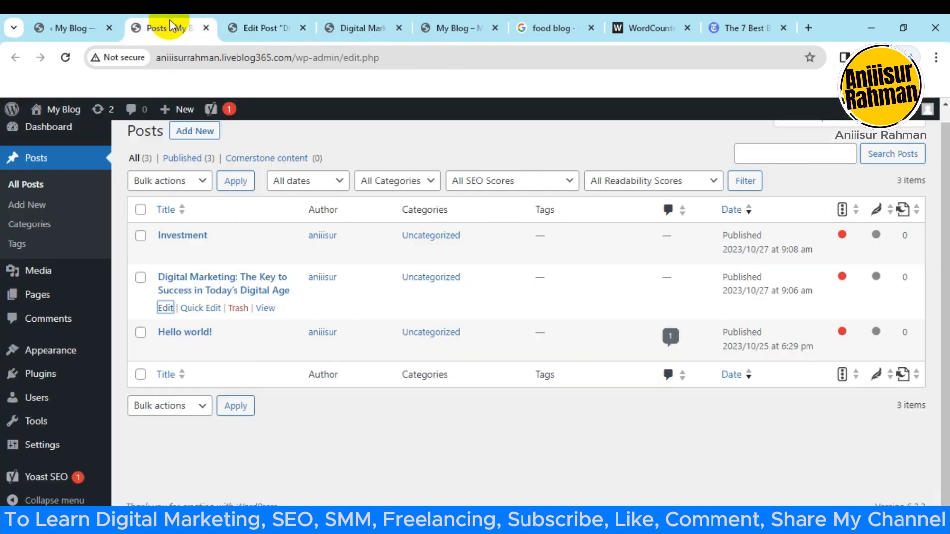
click(269, 21)
click(360, 22)
scroll(441, 314, up, 4)
scroll(443, 317, up, 10)
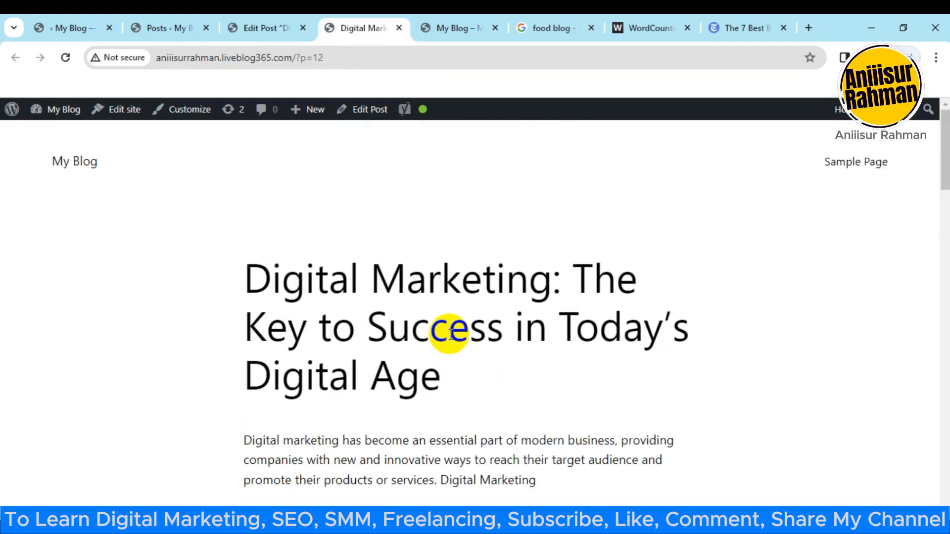